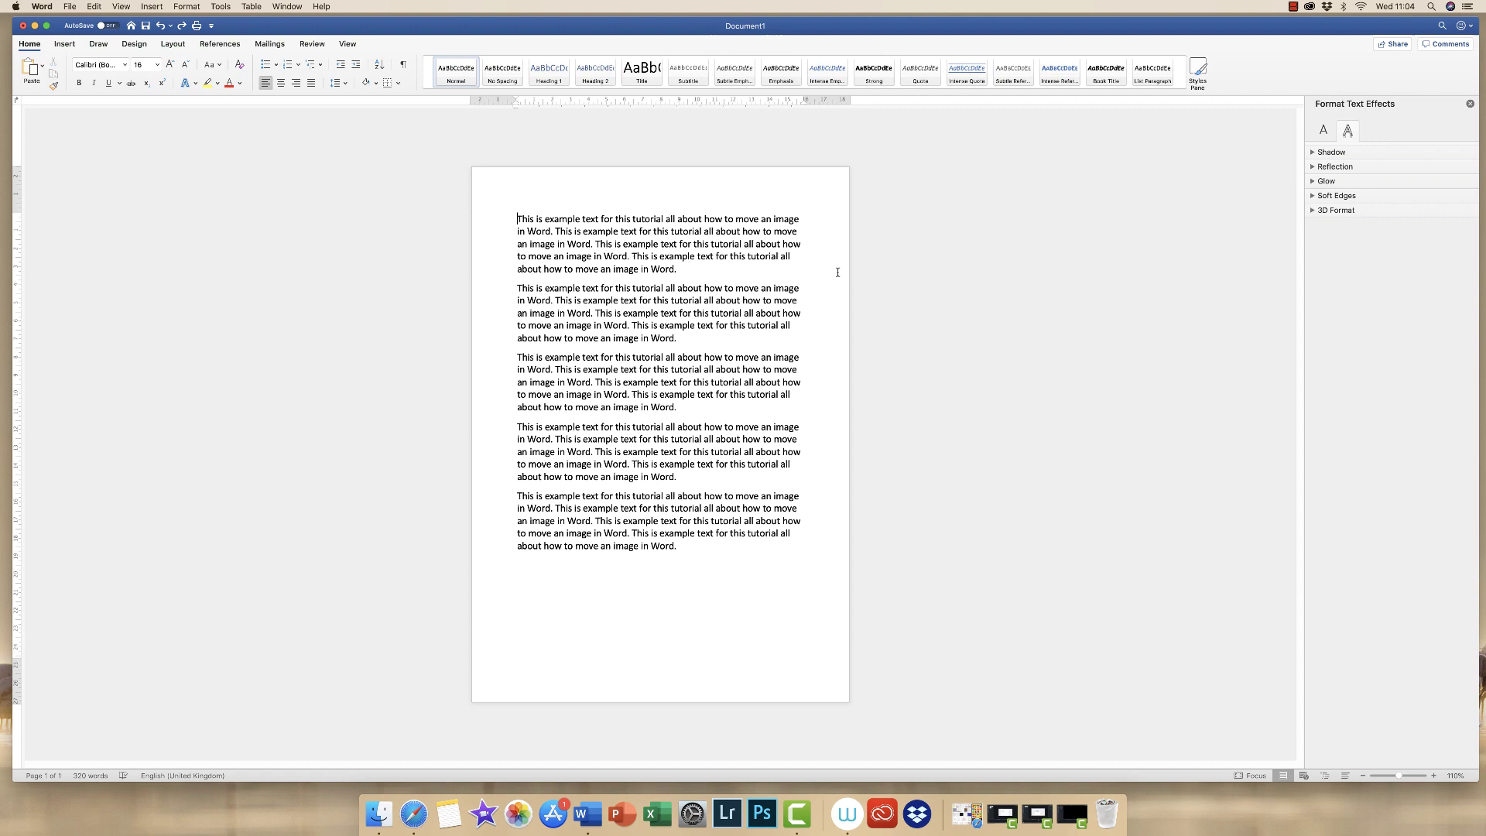
- Close the Format Text Effects pane and zoom the page view to 144%
left_click(1471, 105)
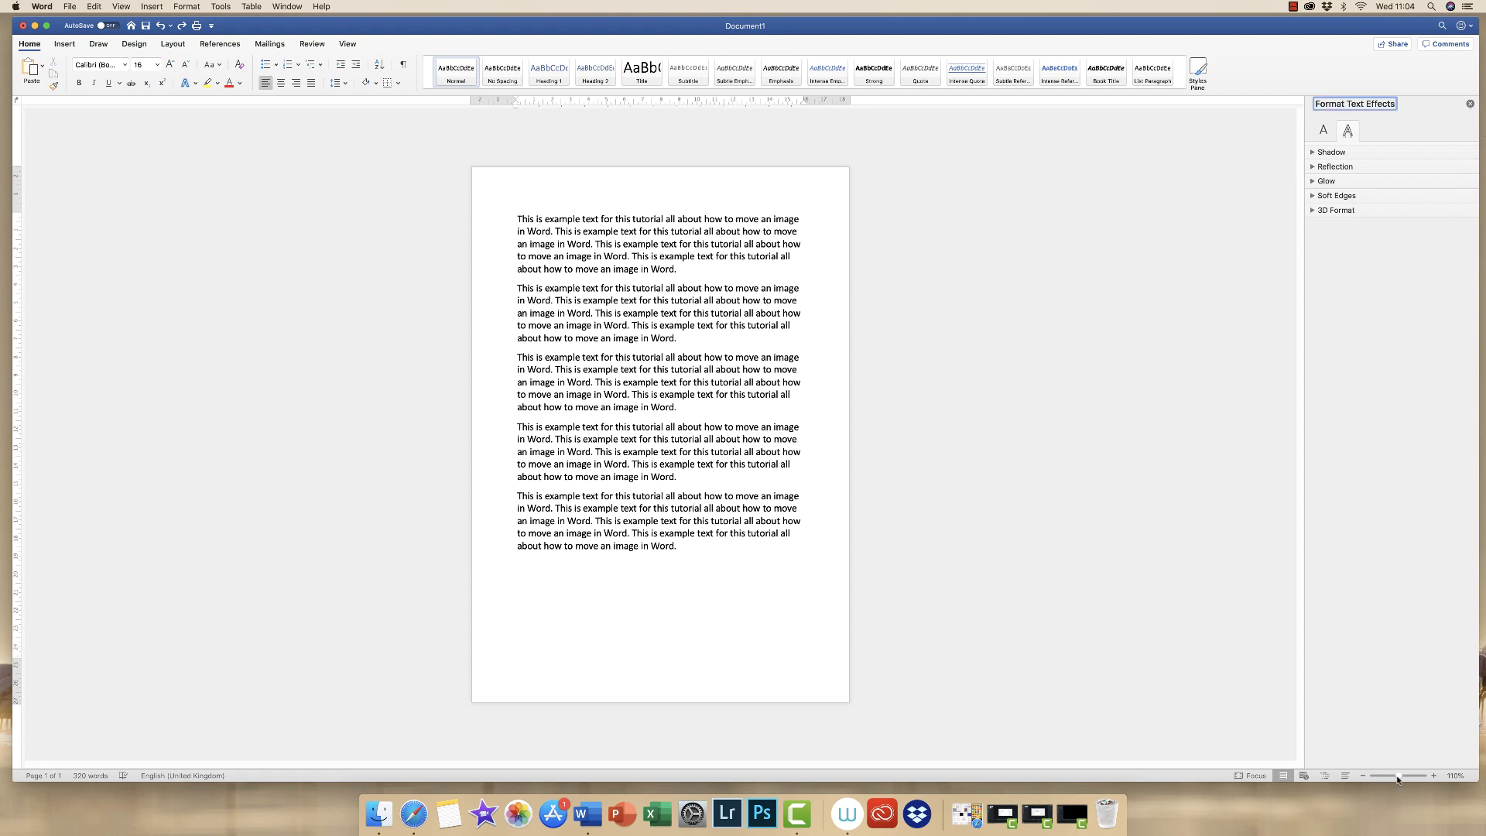
left_click_drag(1398, 777, 1401, 775)
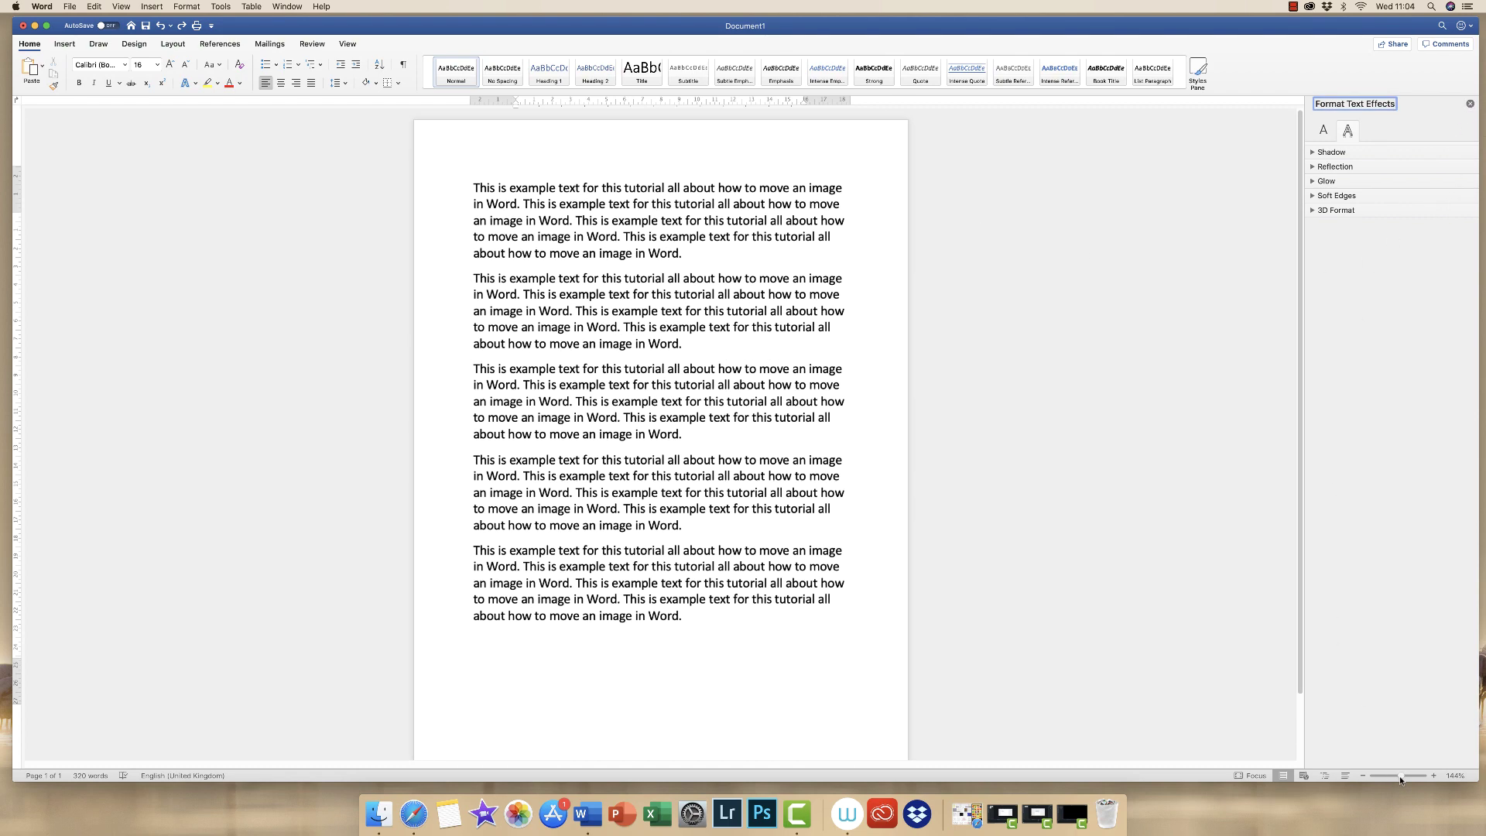
left_click(1471, 105)
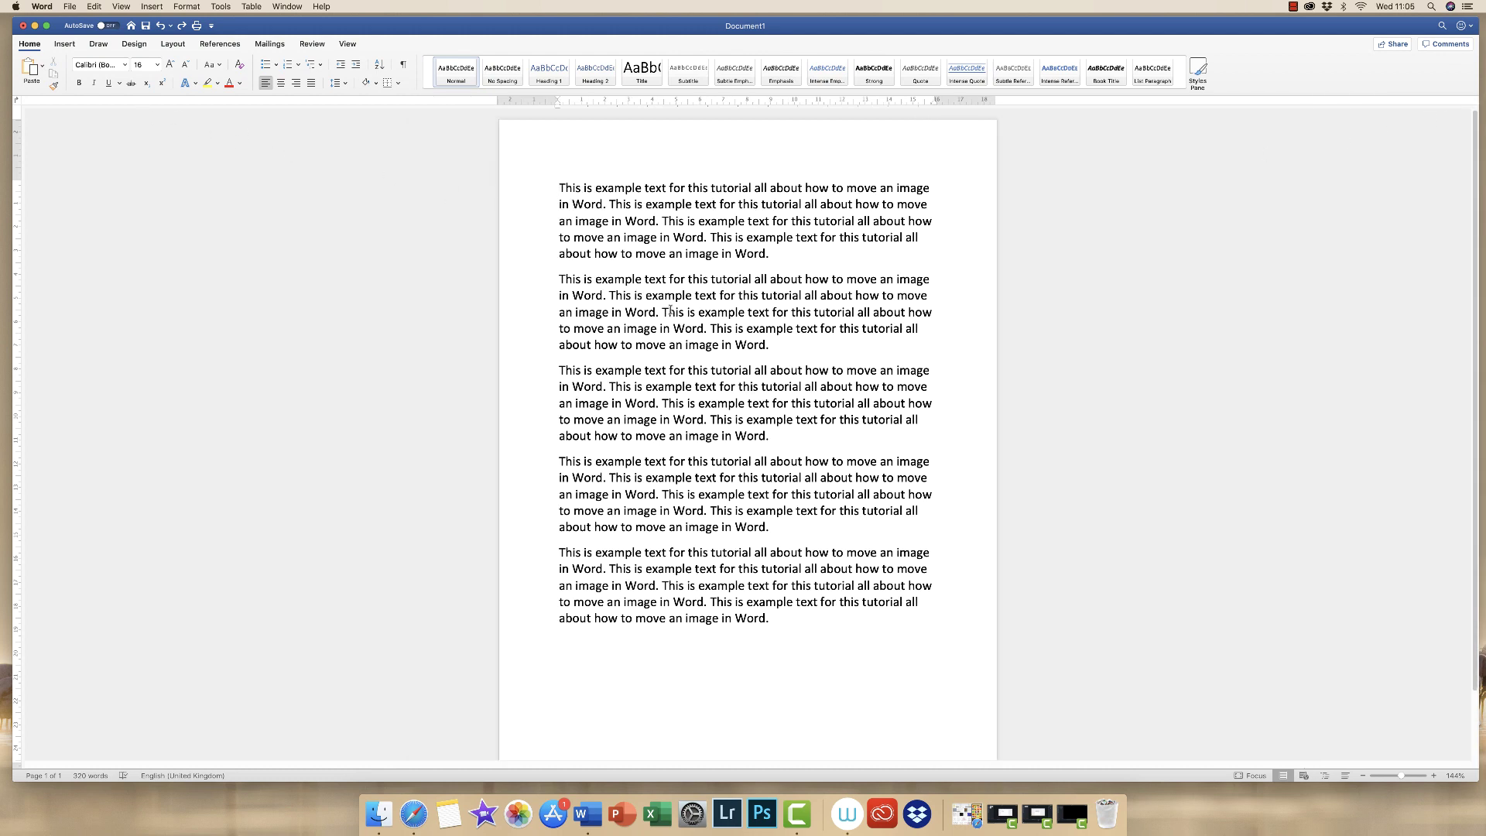
- Insert Apples.jpg from the You Tube Demo folder at the start of the document
left_click(62, 45)
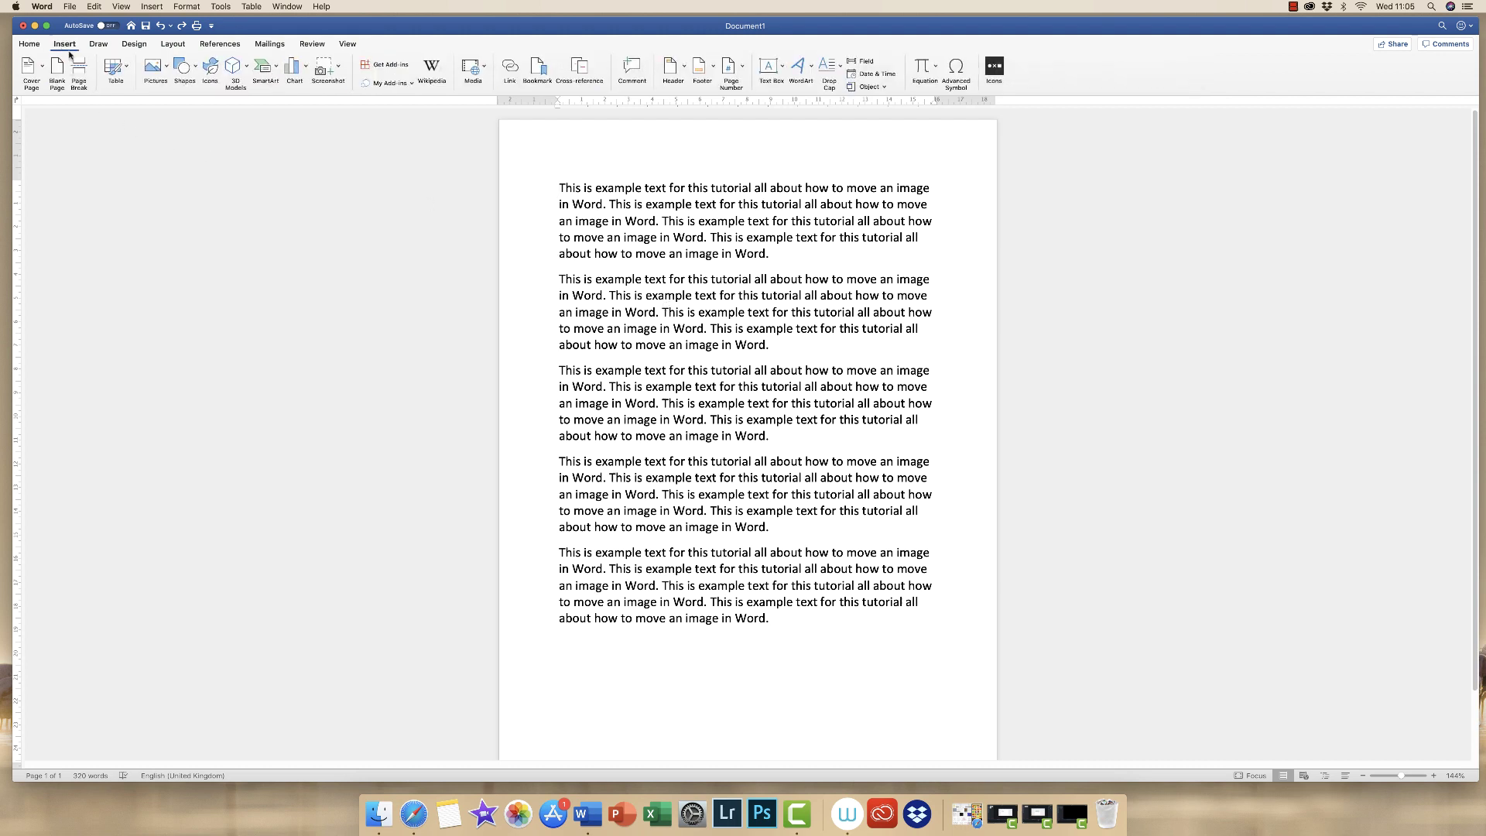
left_click(168, 69)
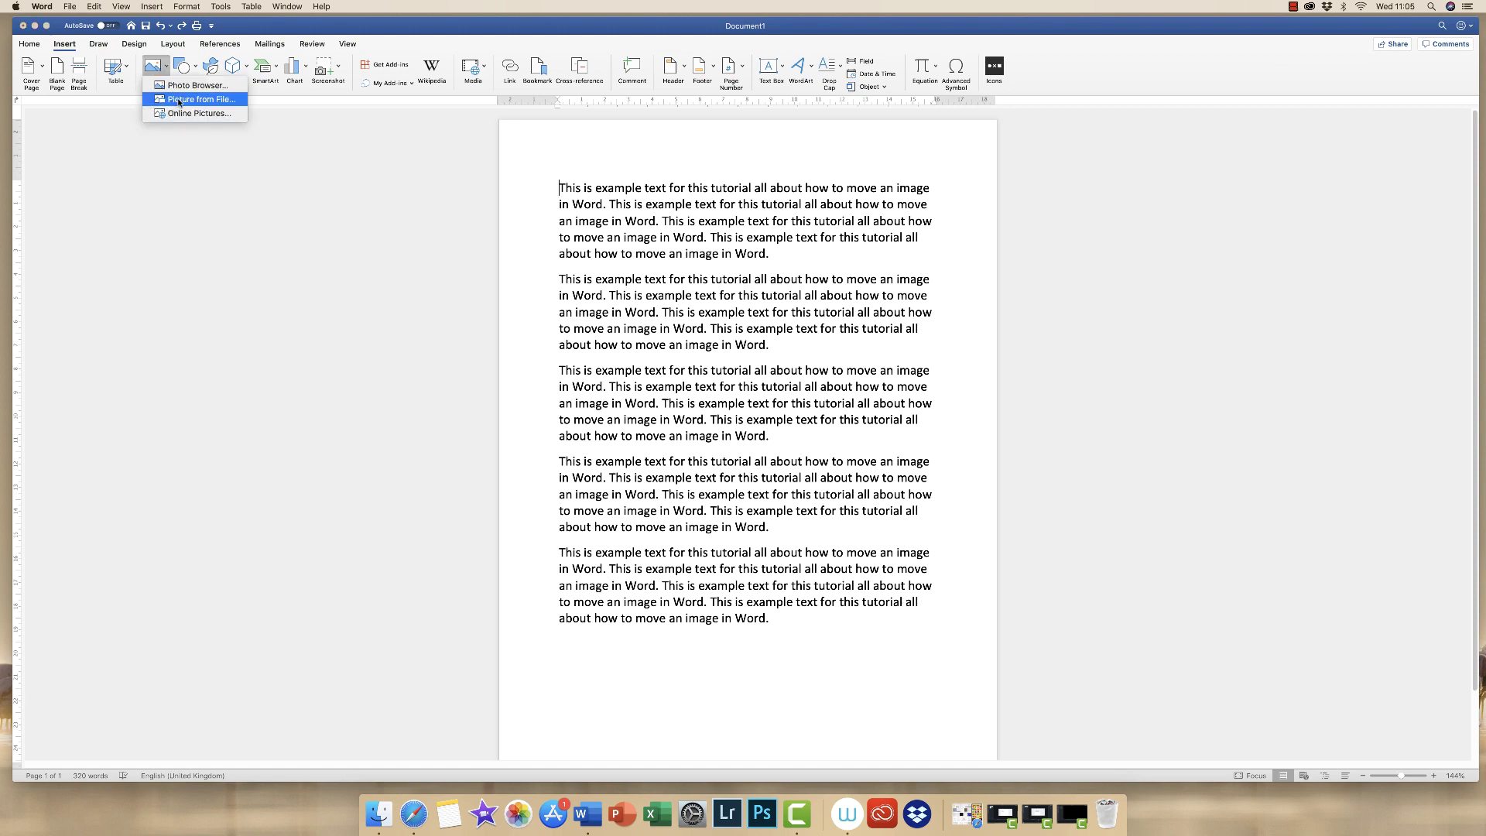
left_click(180, 100)
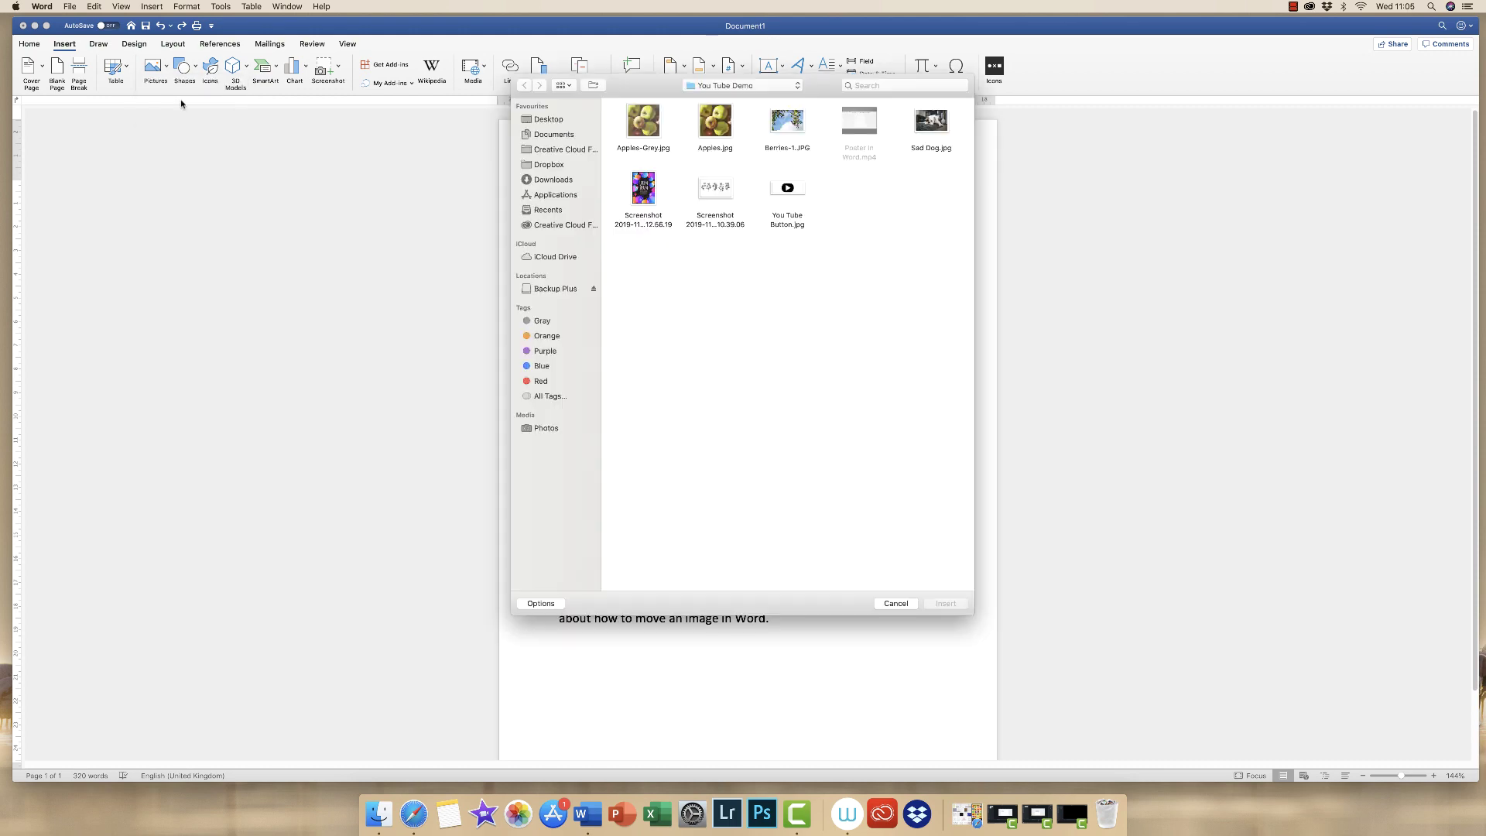
left_click(725, 124)
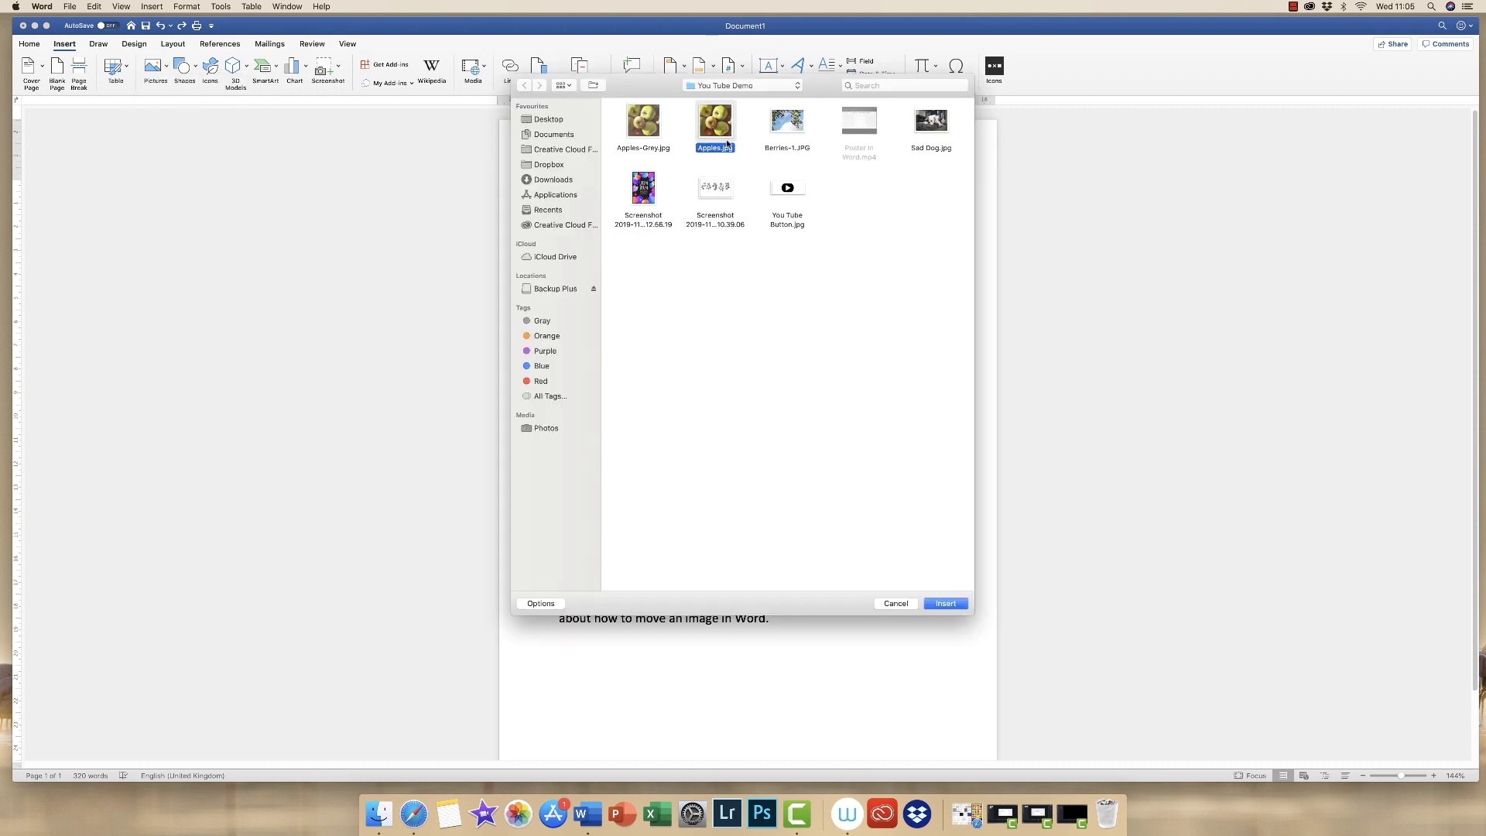
left_click(945, 604)
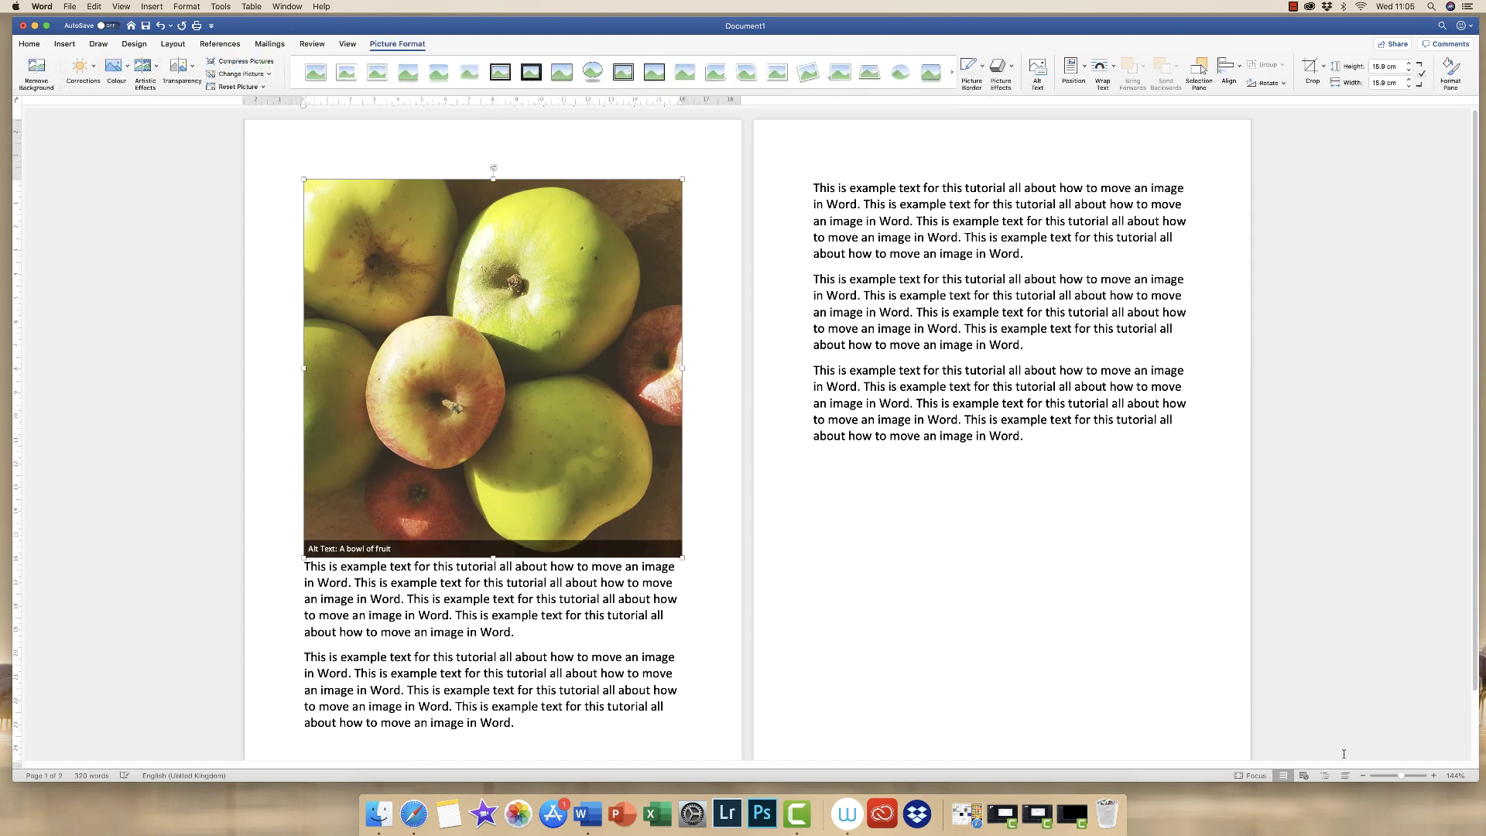
- Zoom to 117% and drag the inline apples photo into the second paragraph, then reselect it
left_click(1398, 778)
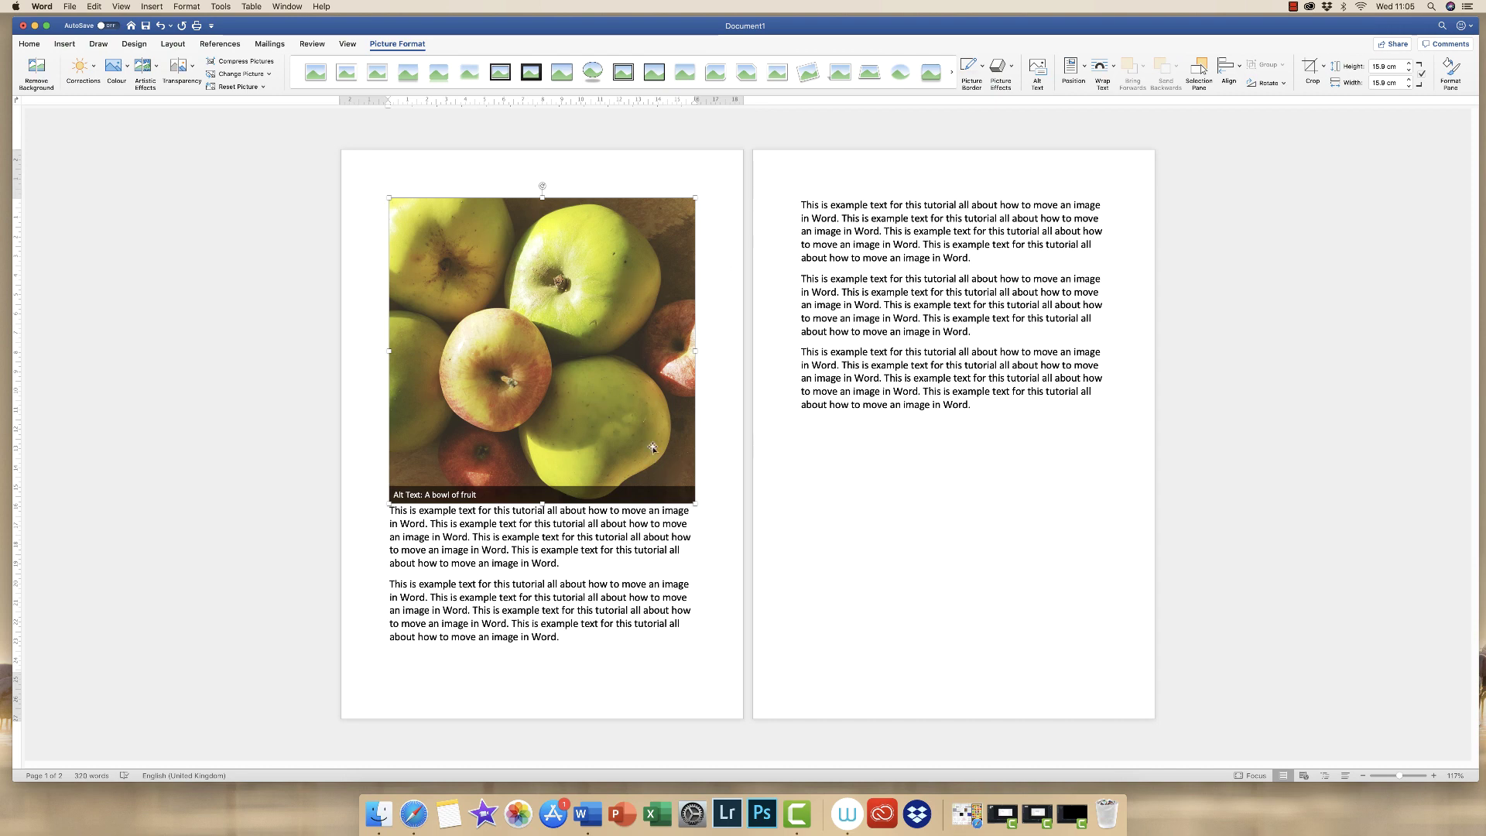
left_click(551, 549)
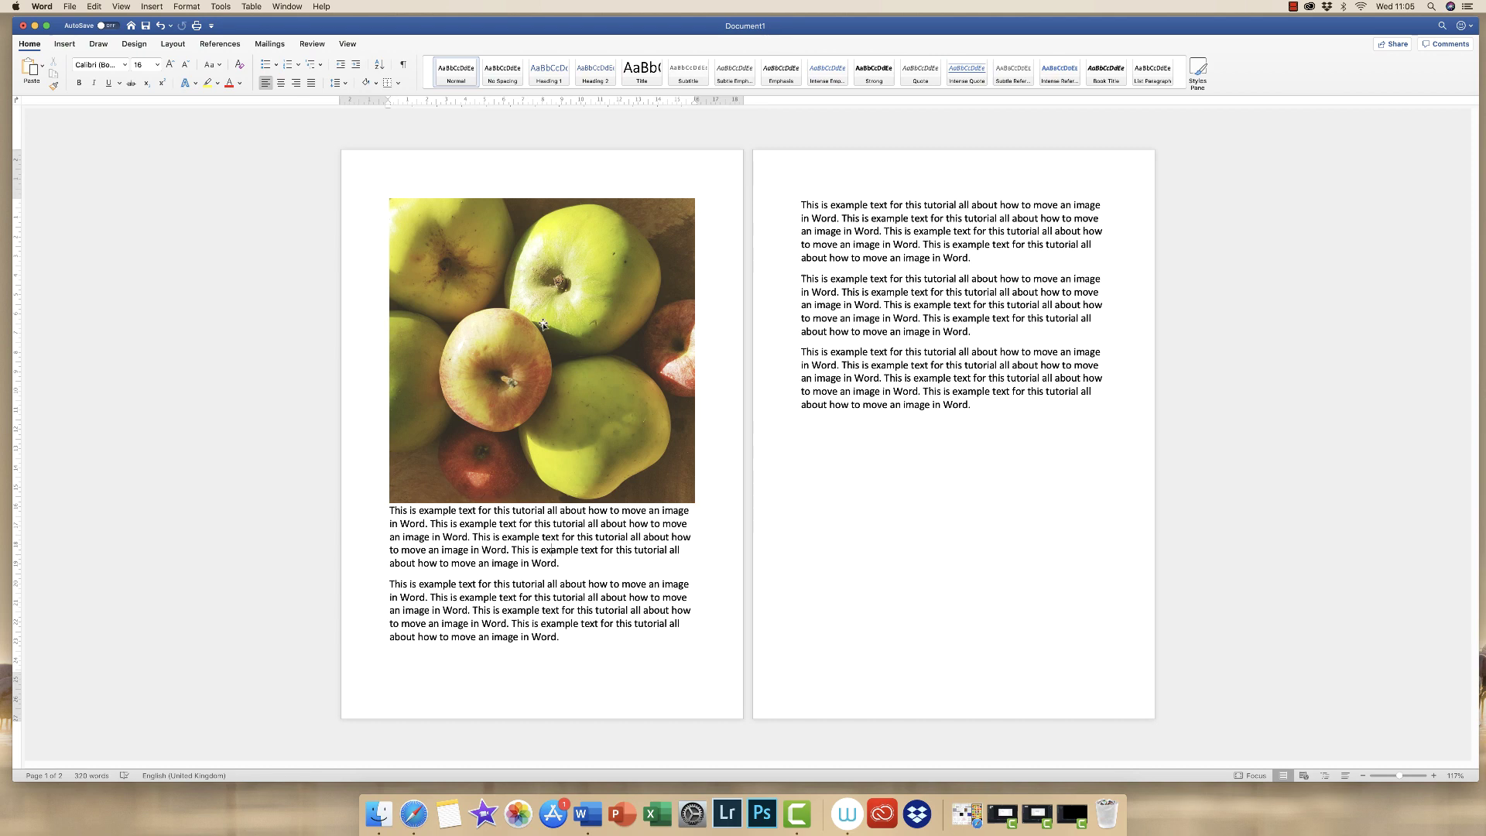
left_click_drag(543, 325, 541, 520)
left_click_drag(528, 427, 495, 360)
left_click_drag(751, 371, 414, 345)
left_click_drag(500, 536, 497, 293)
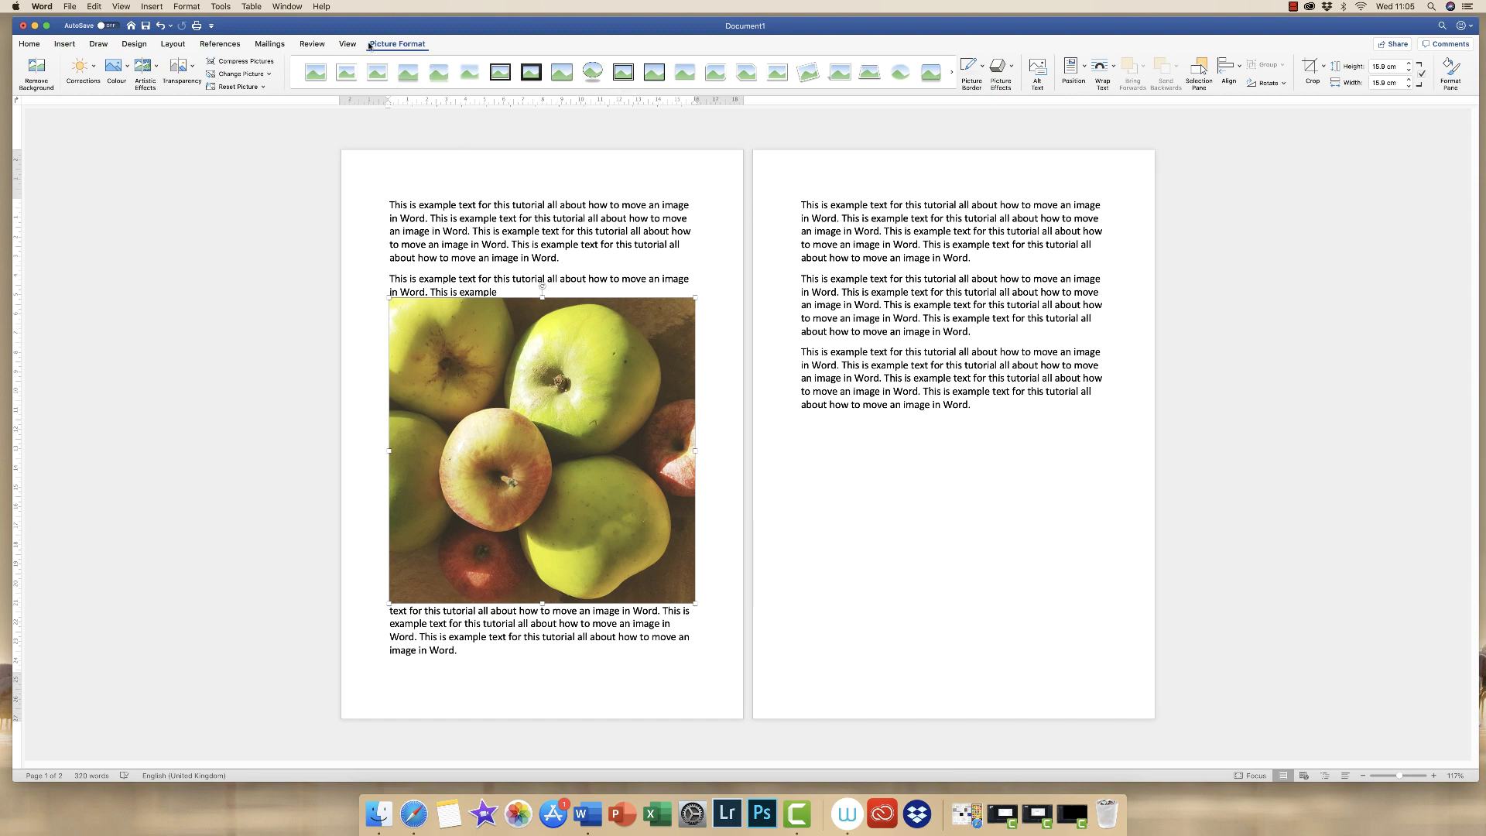
left_click(531, 232)
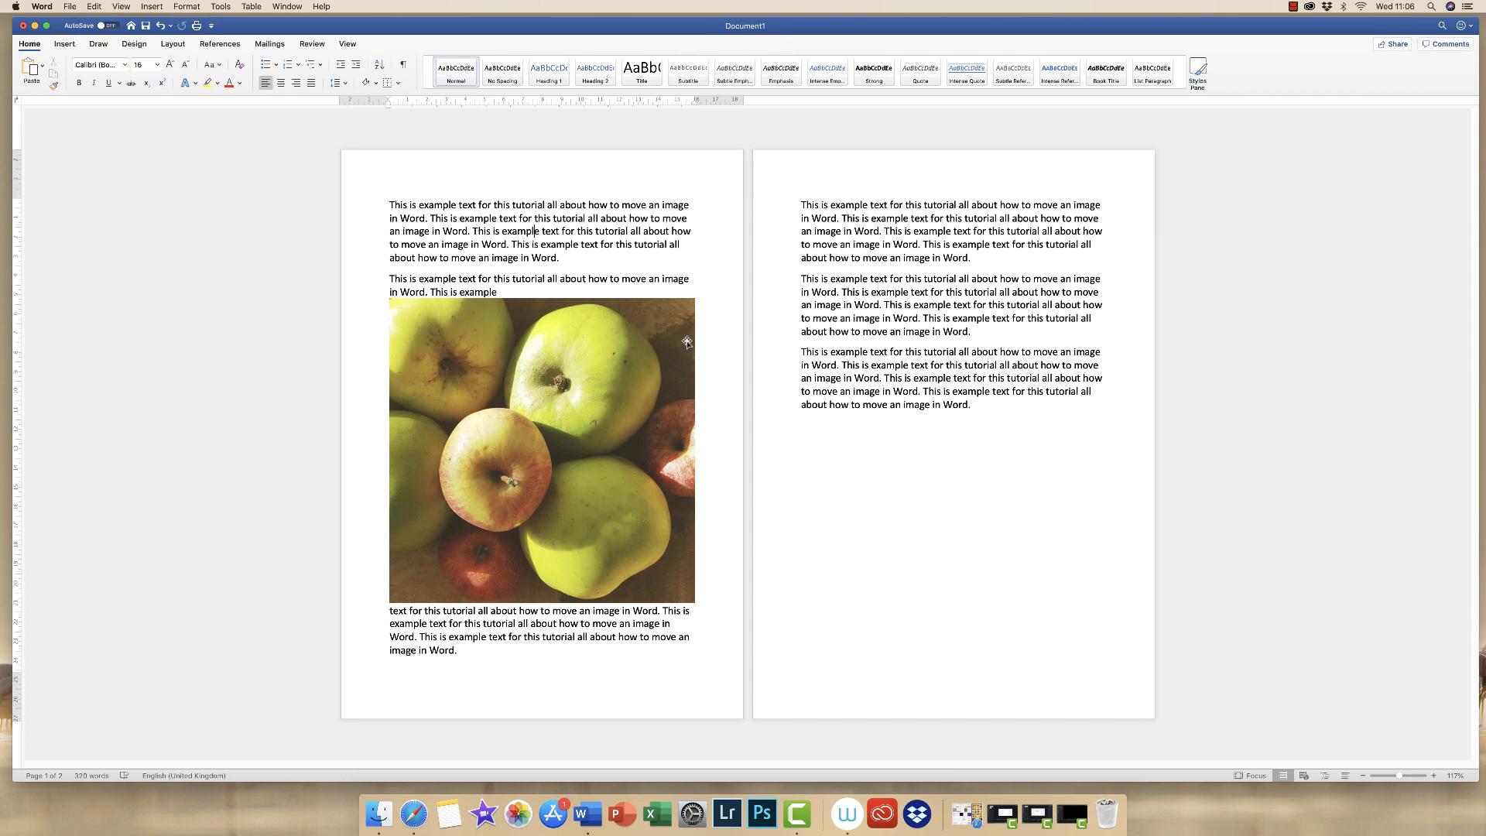
left_click(475, 370)
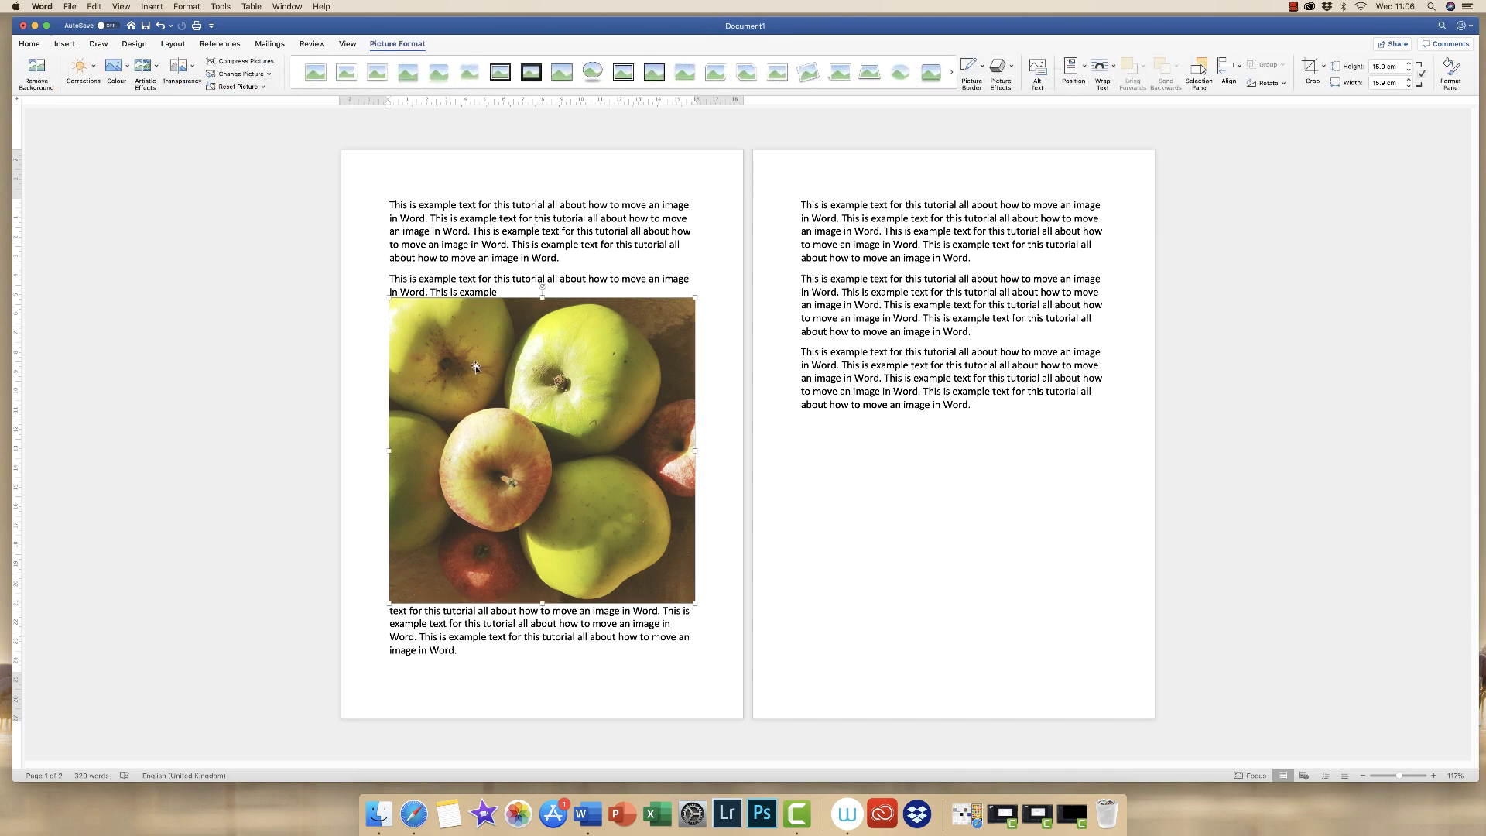
- Set the 8.13 cm apples photo to Tight wrapping at the first paragraph's start
left_click(1115, 70)
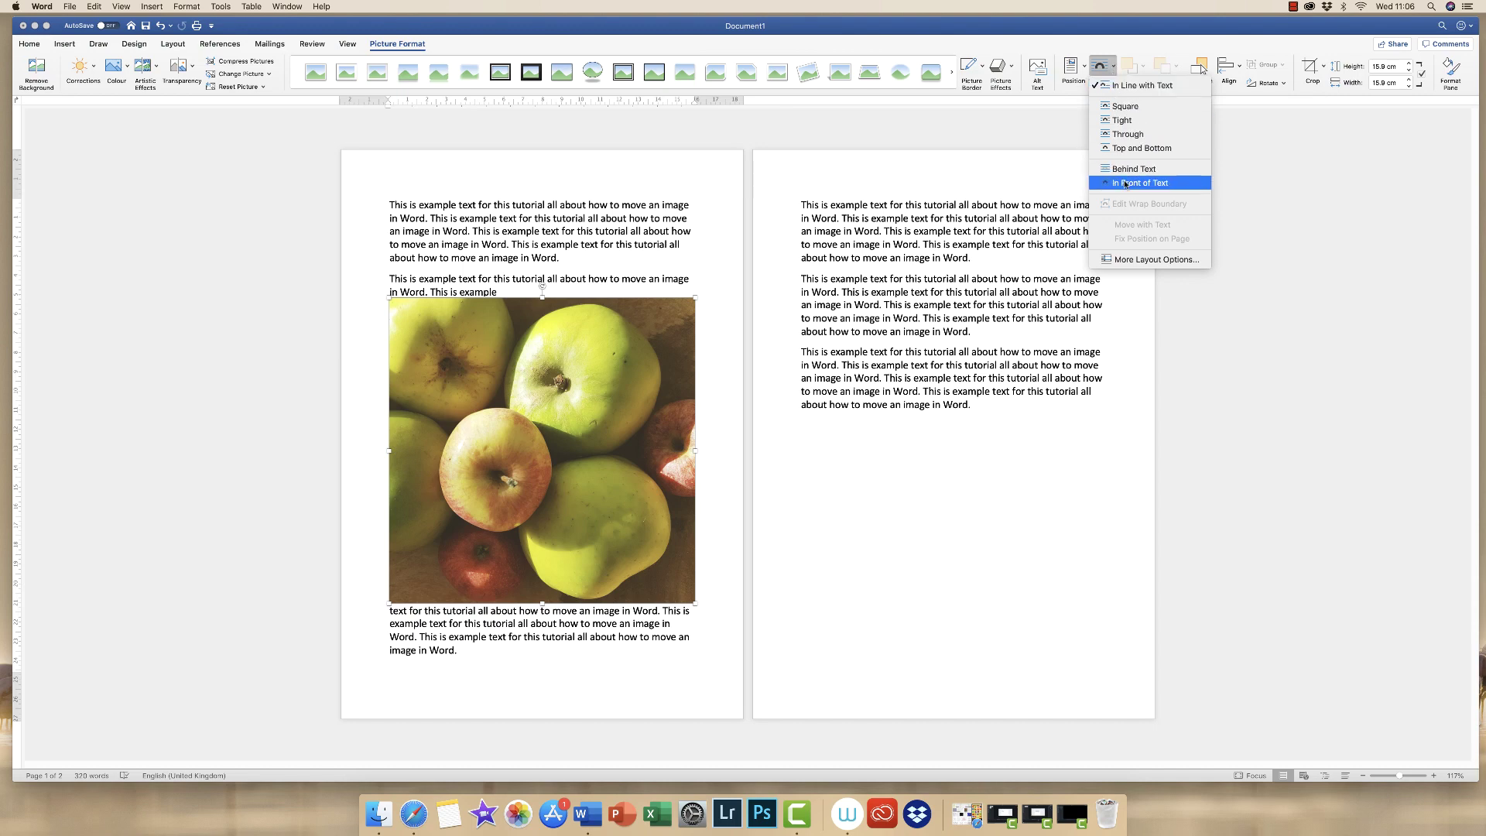
left_click(1124, 122)
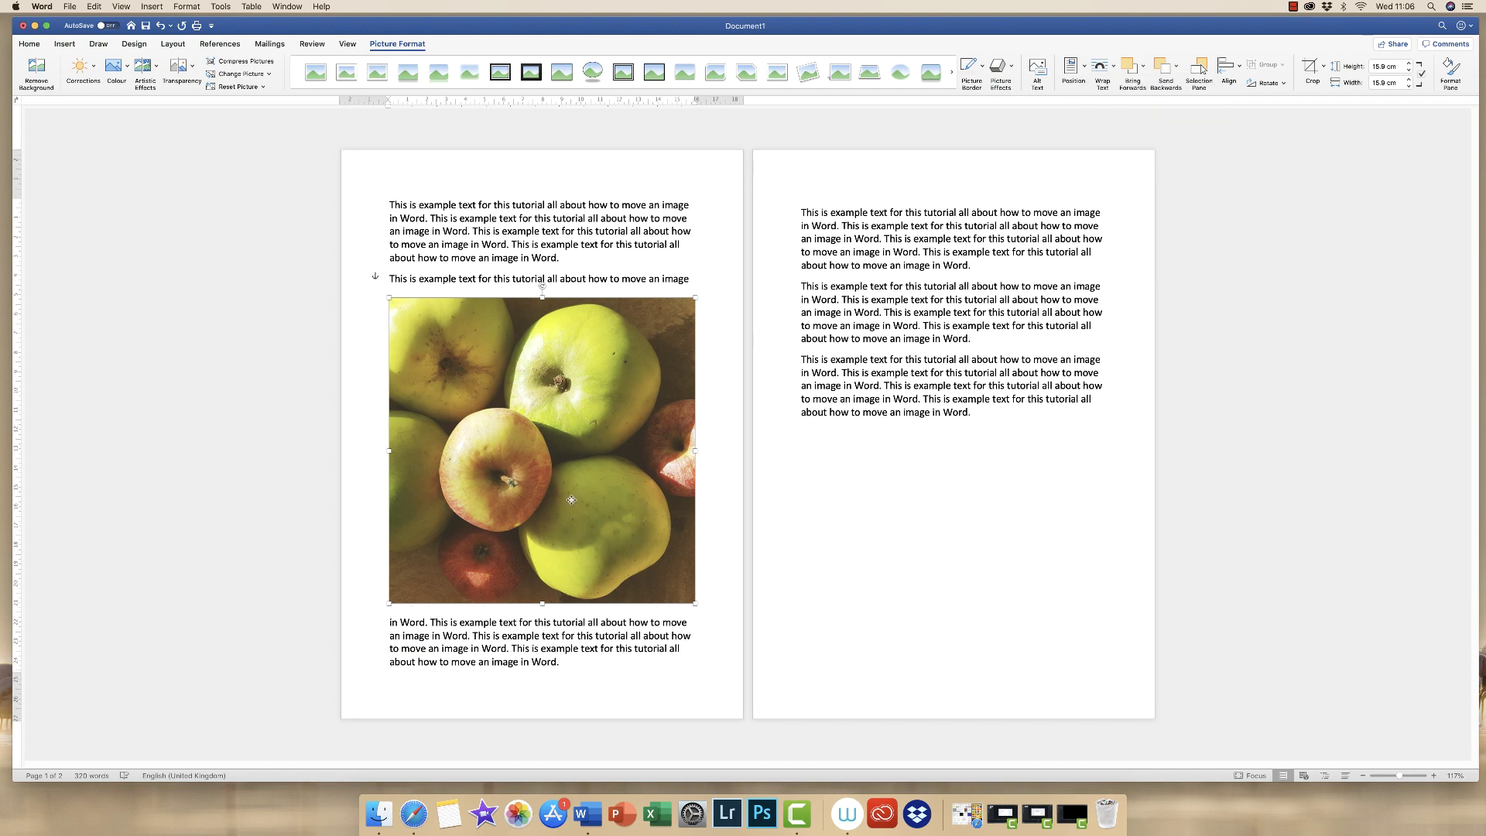
left_click_drag(571, 500, 543, 356)
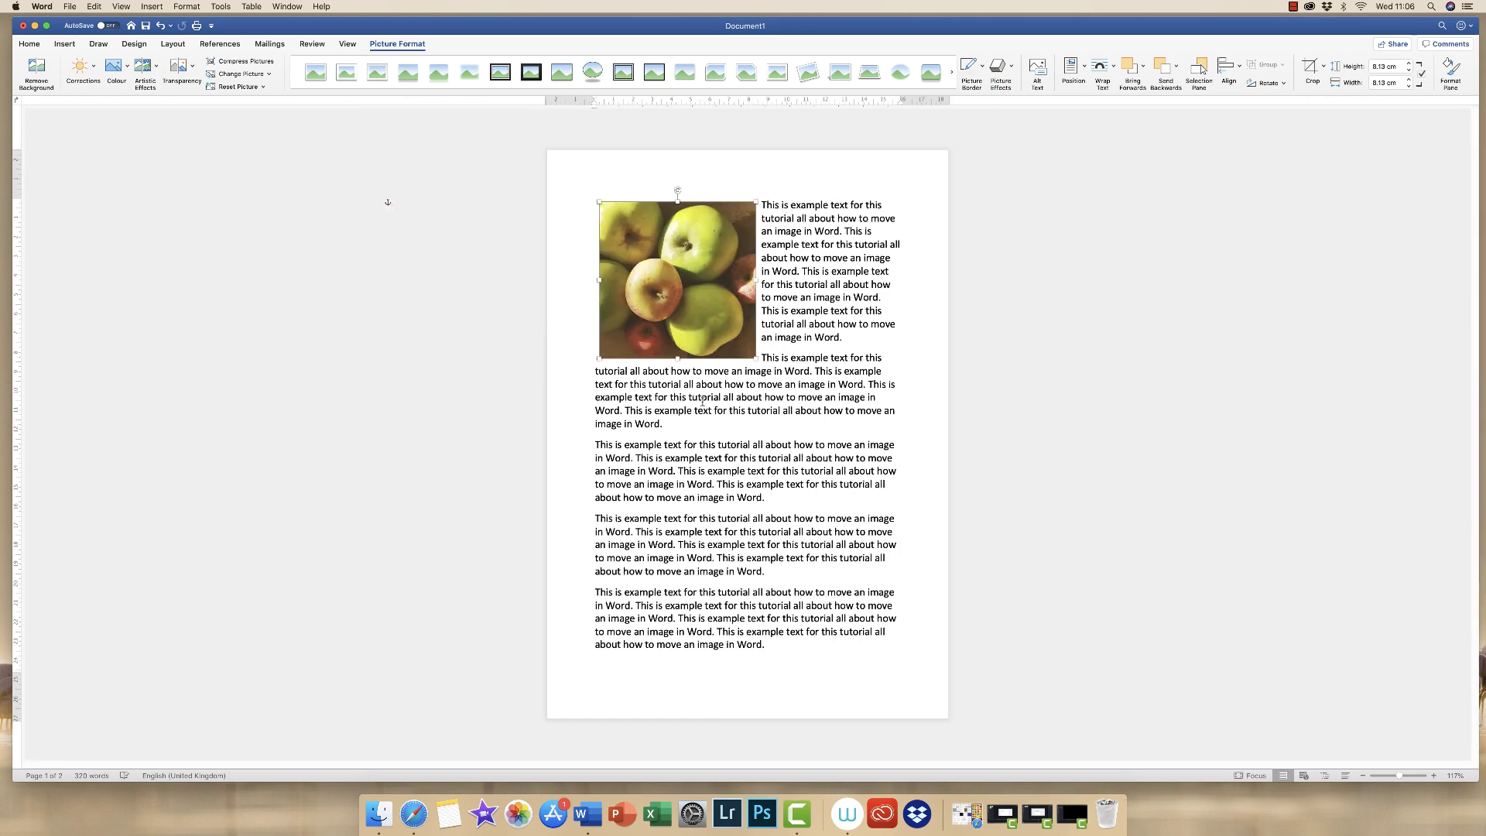
mouse_move(679, 253)
left_mouse_down()
mouse_move(680, 326)
mouse_move(755, 310)
mouse_move(697, 333)
mouse_move(719, 395)
mouse_move(697, 411)
mouse_move(681, 253)
left_mouse_up()
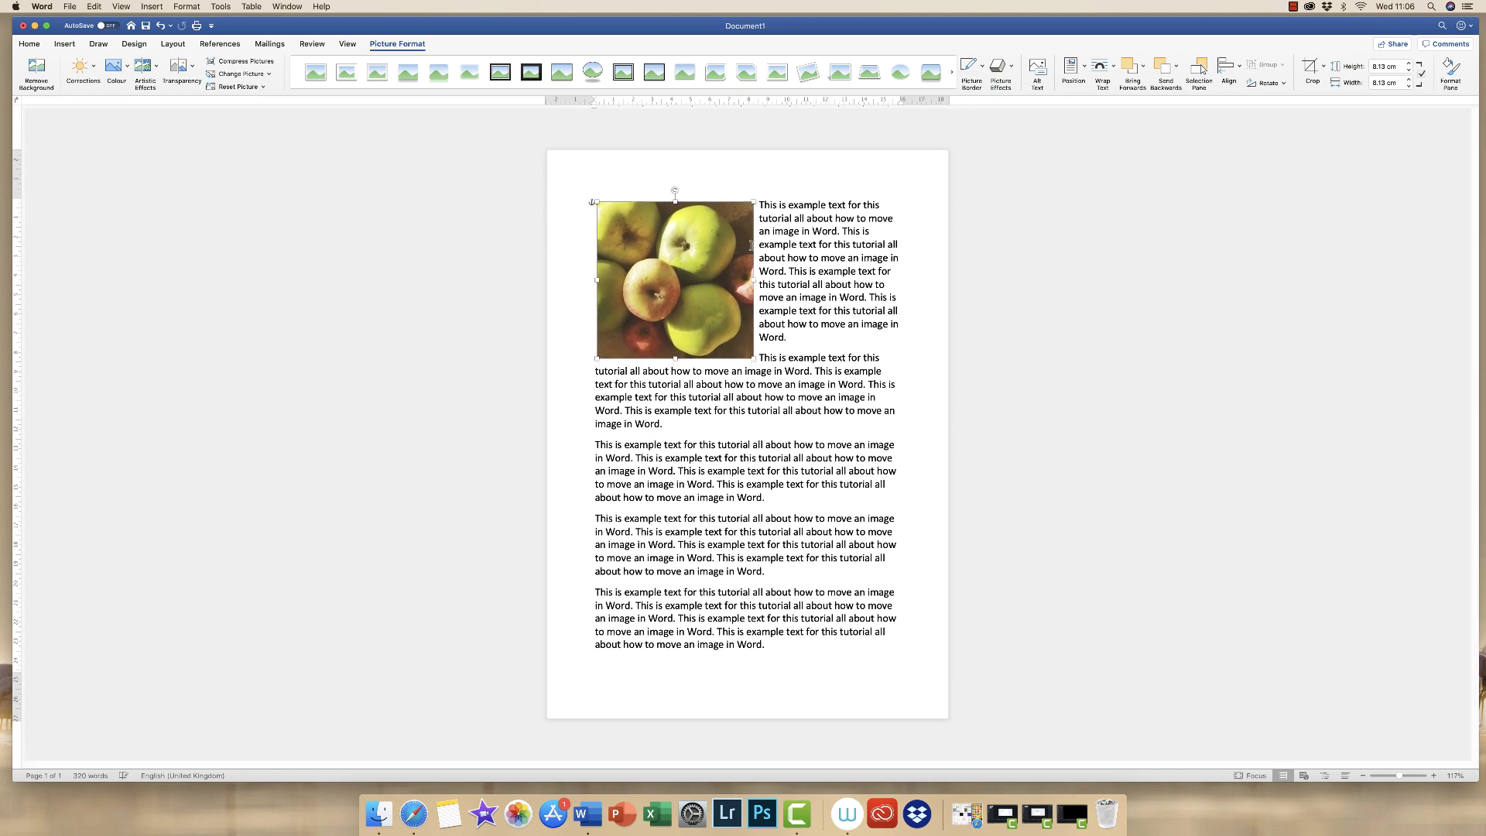
left_click(1114, 70)
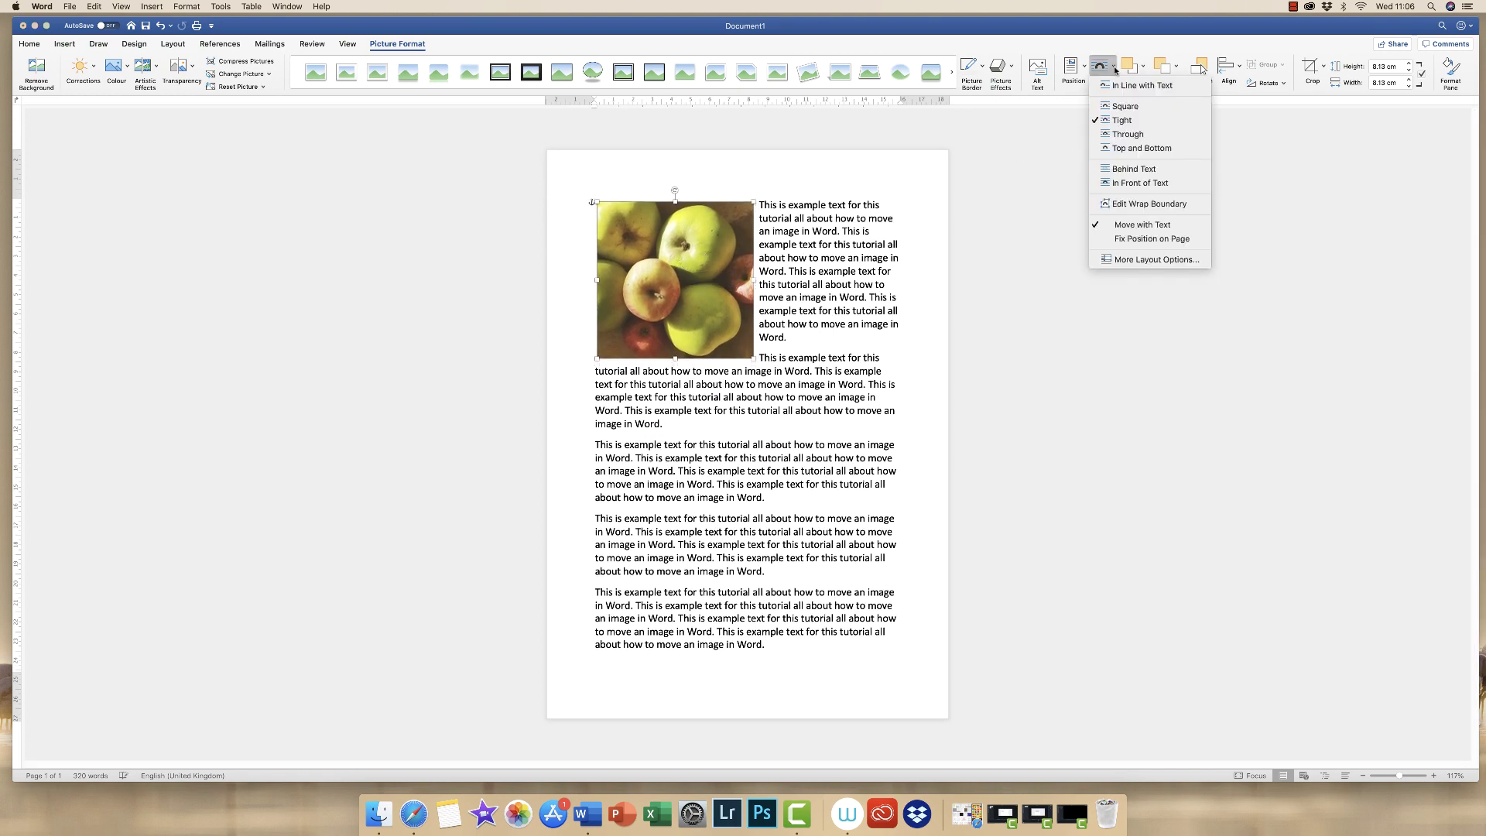
left_click(1126, 149)
left_click_drag(448, 291, 524, 321)
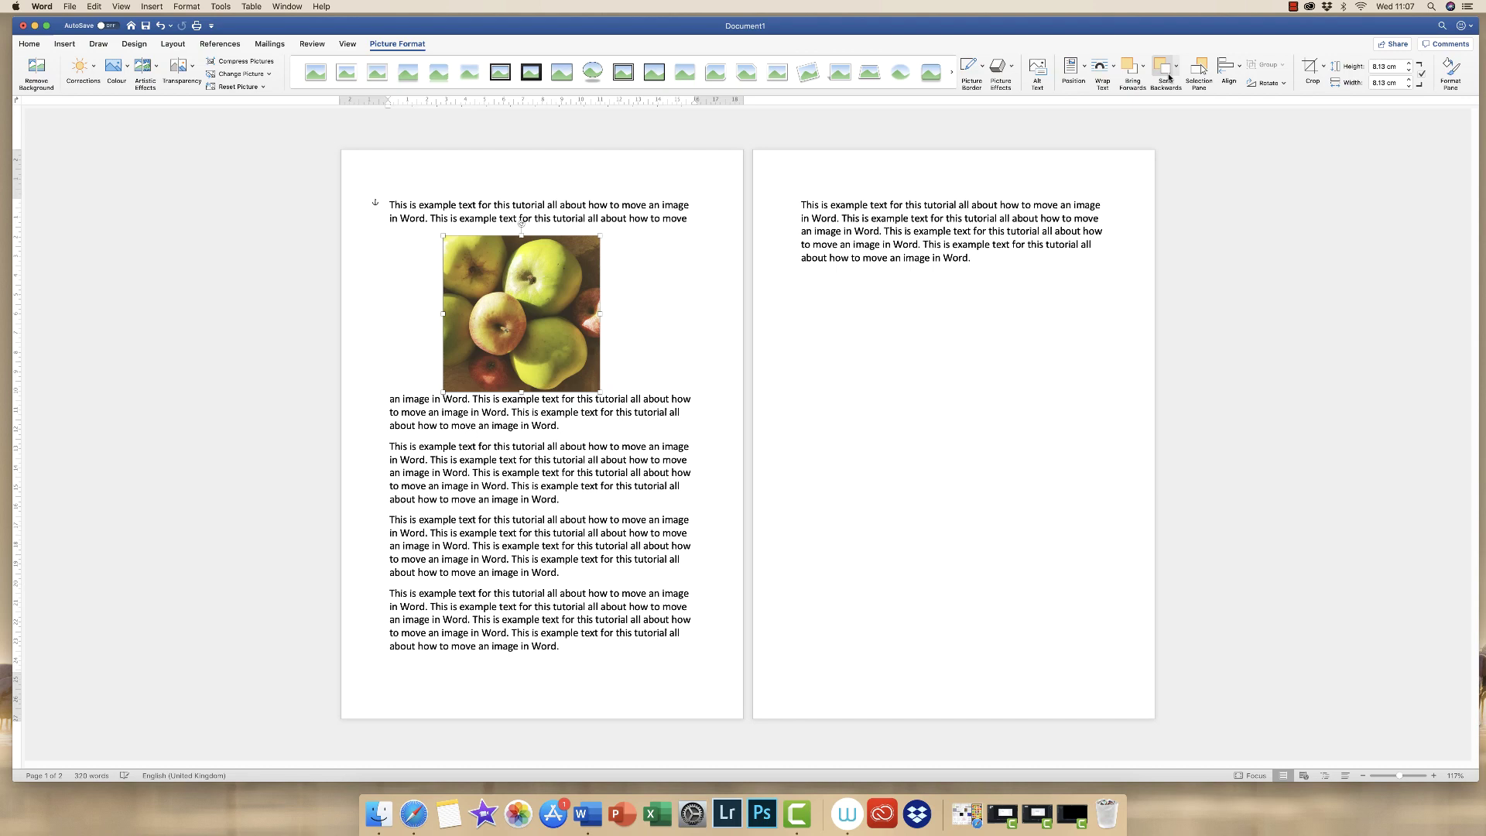
left_click(1115, 74)
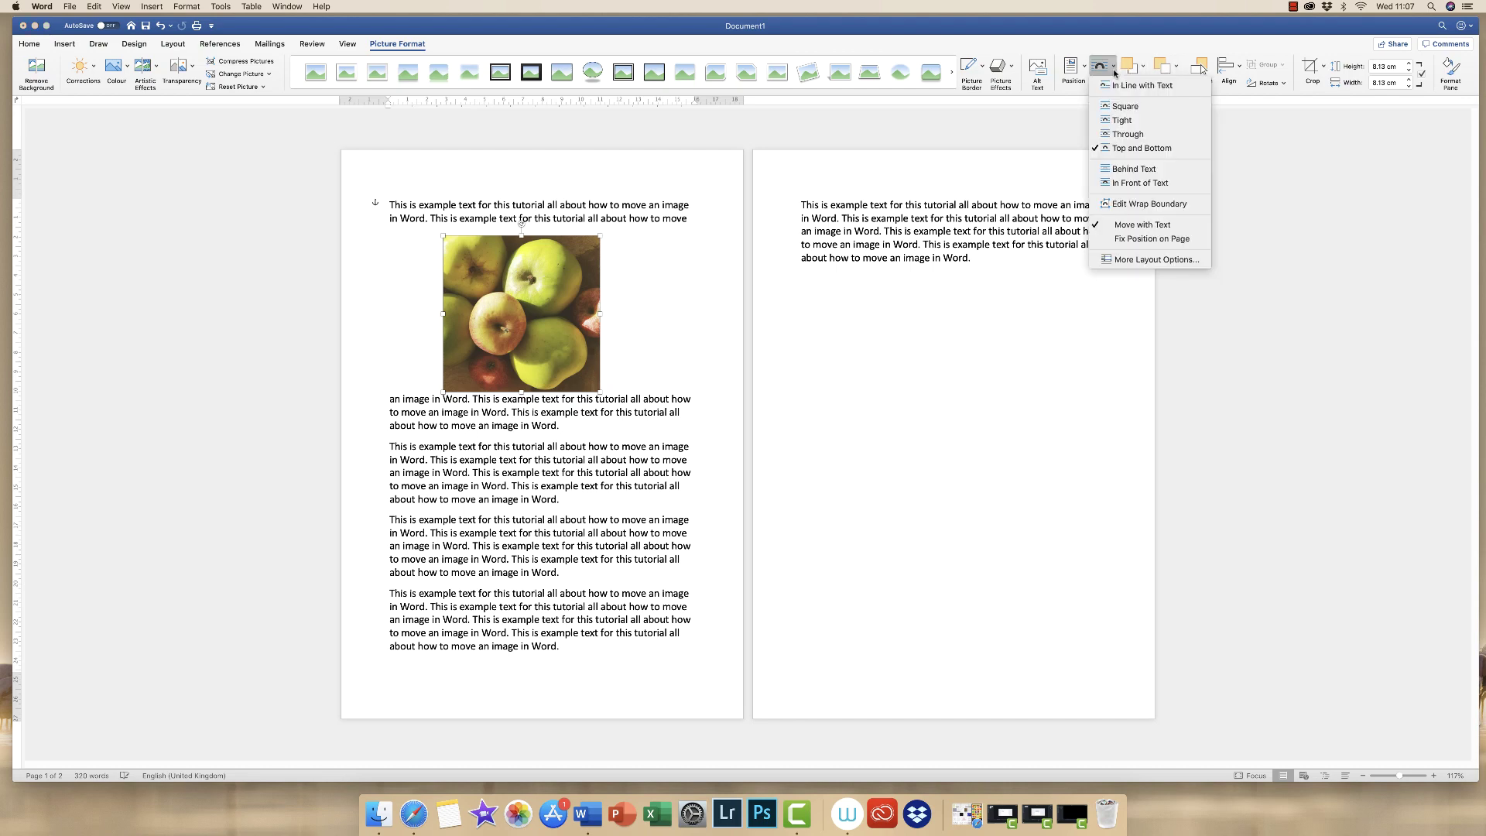
left_click(1128, 170)
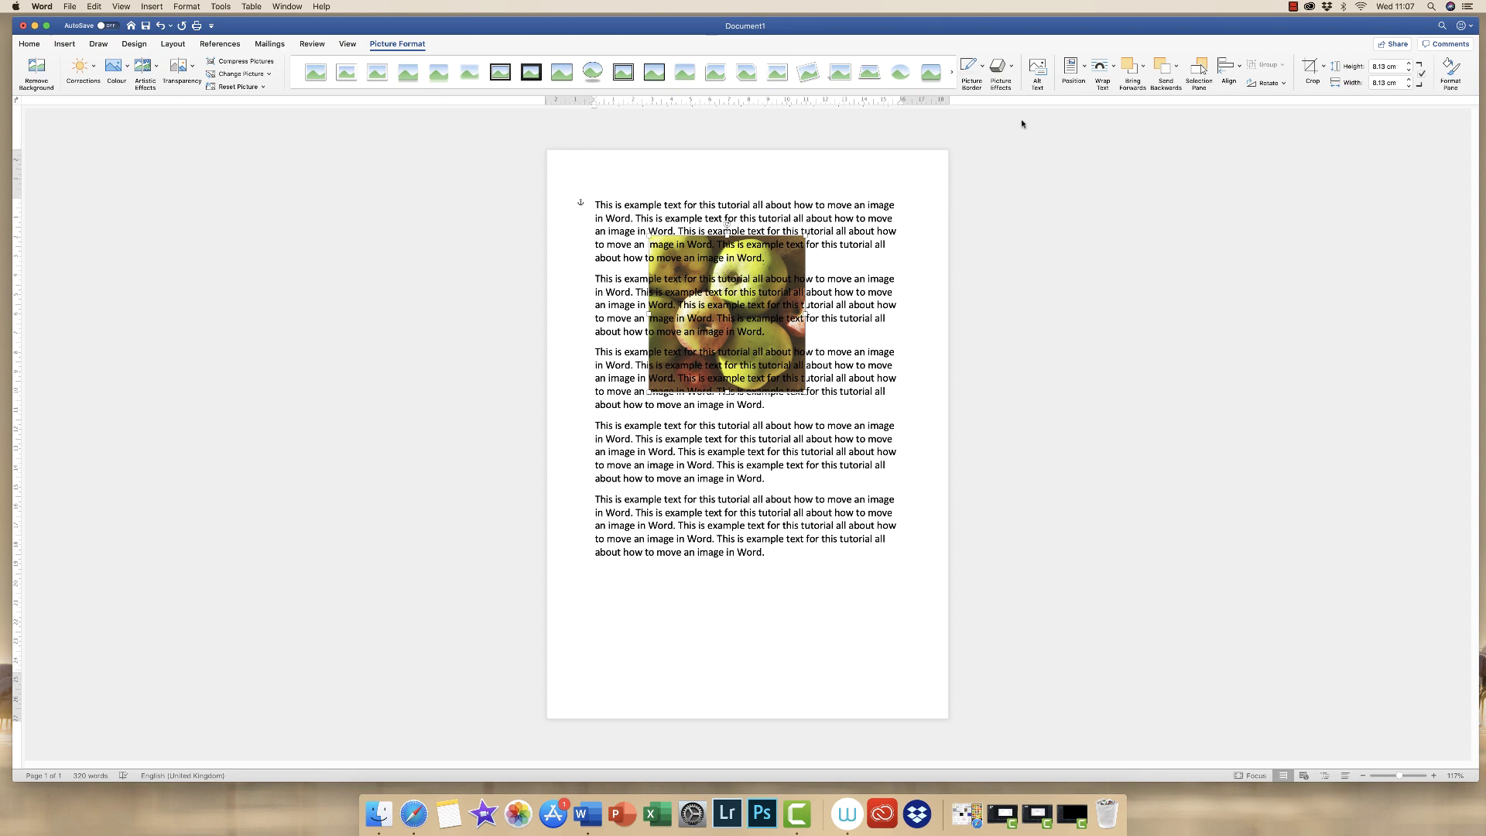
left_click(1114, 71)
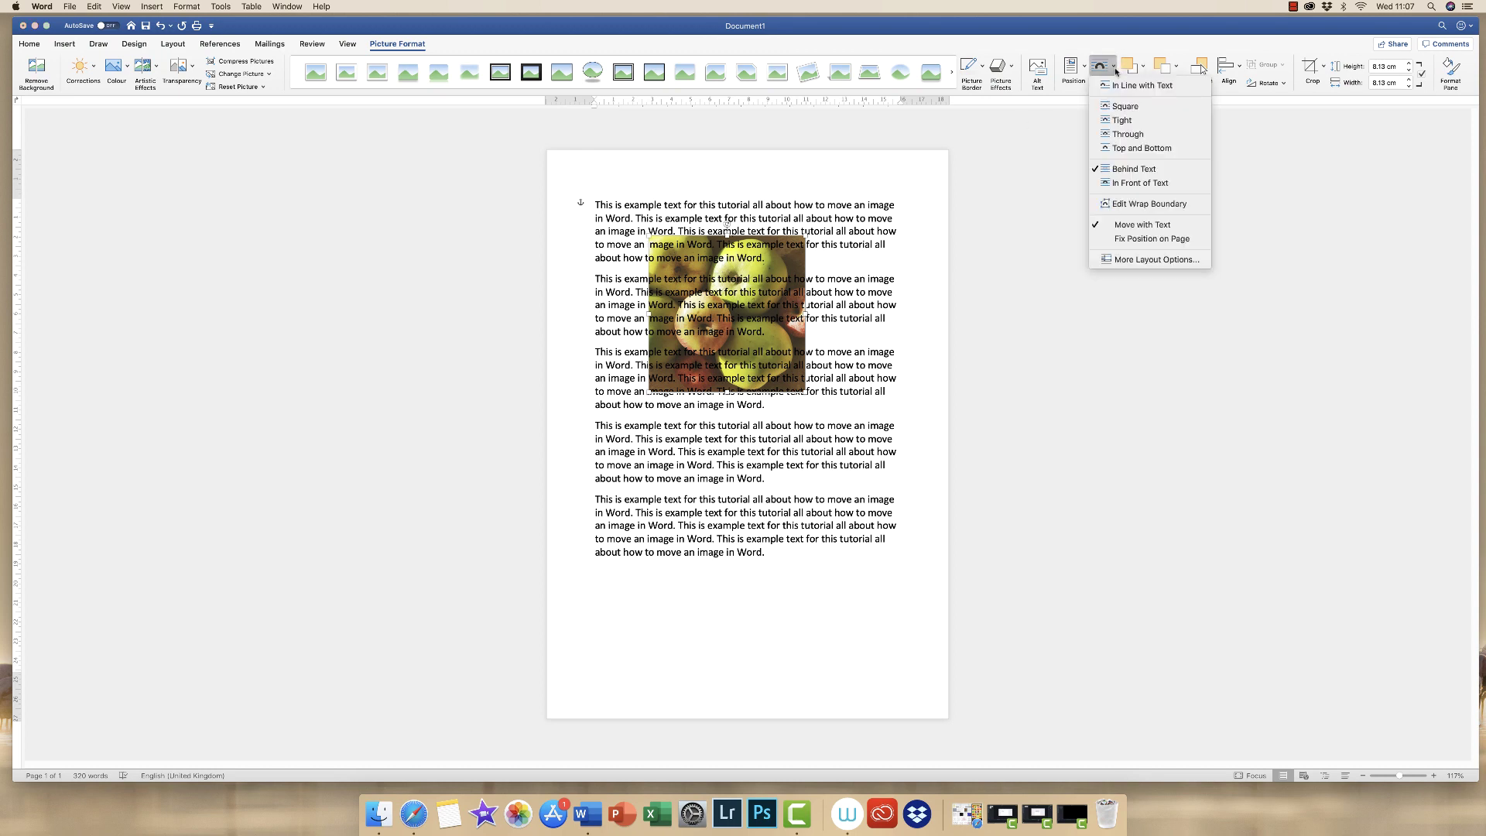
left_click(1140, 183)
left_click_drag(713, 324, 681, 279)
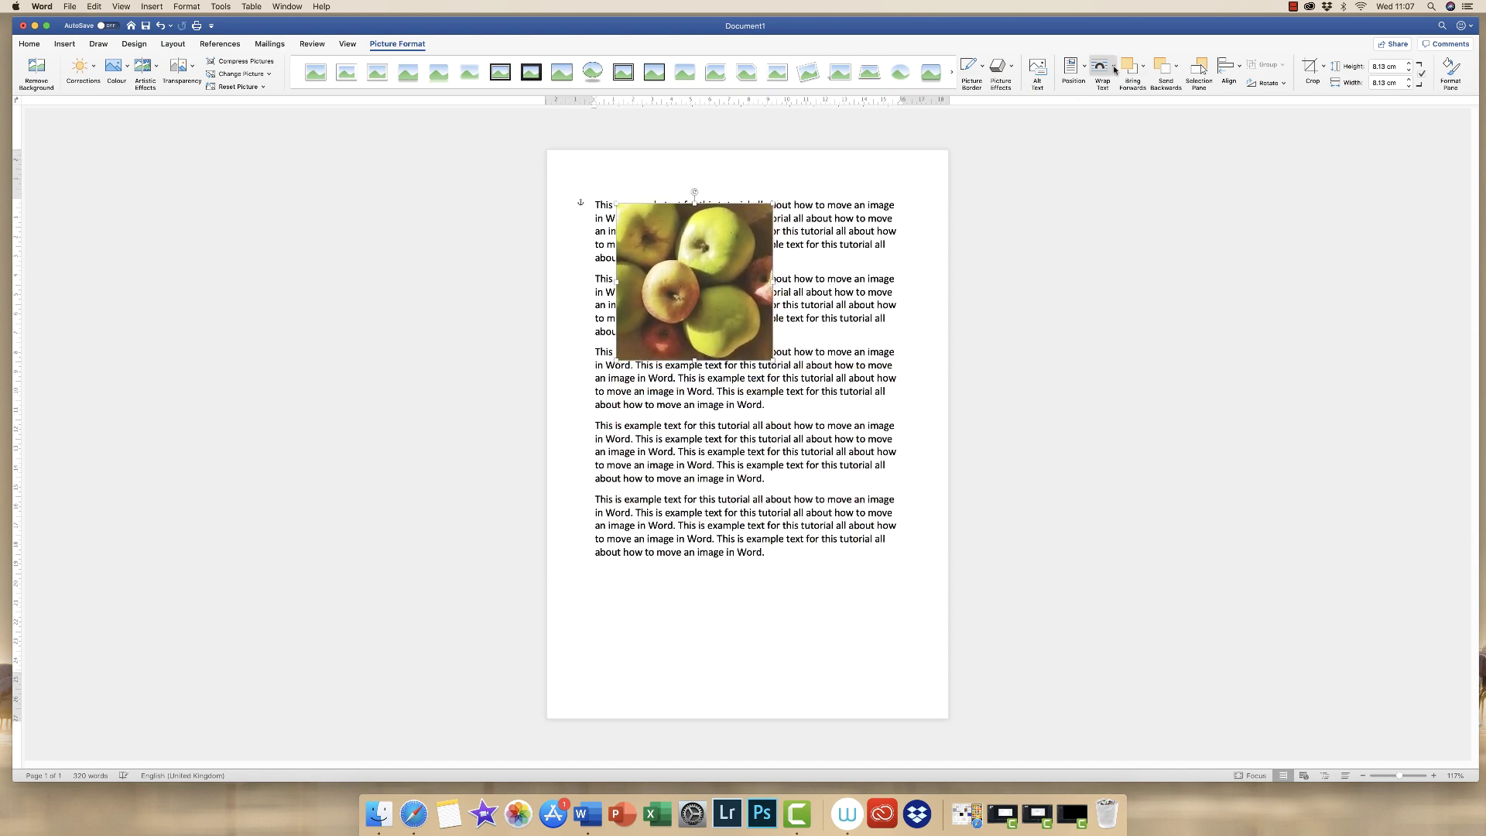
left_click(1114, 69)
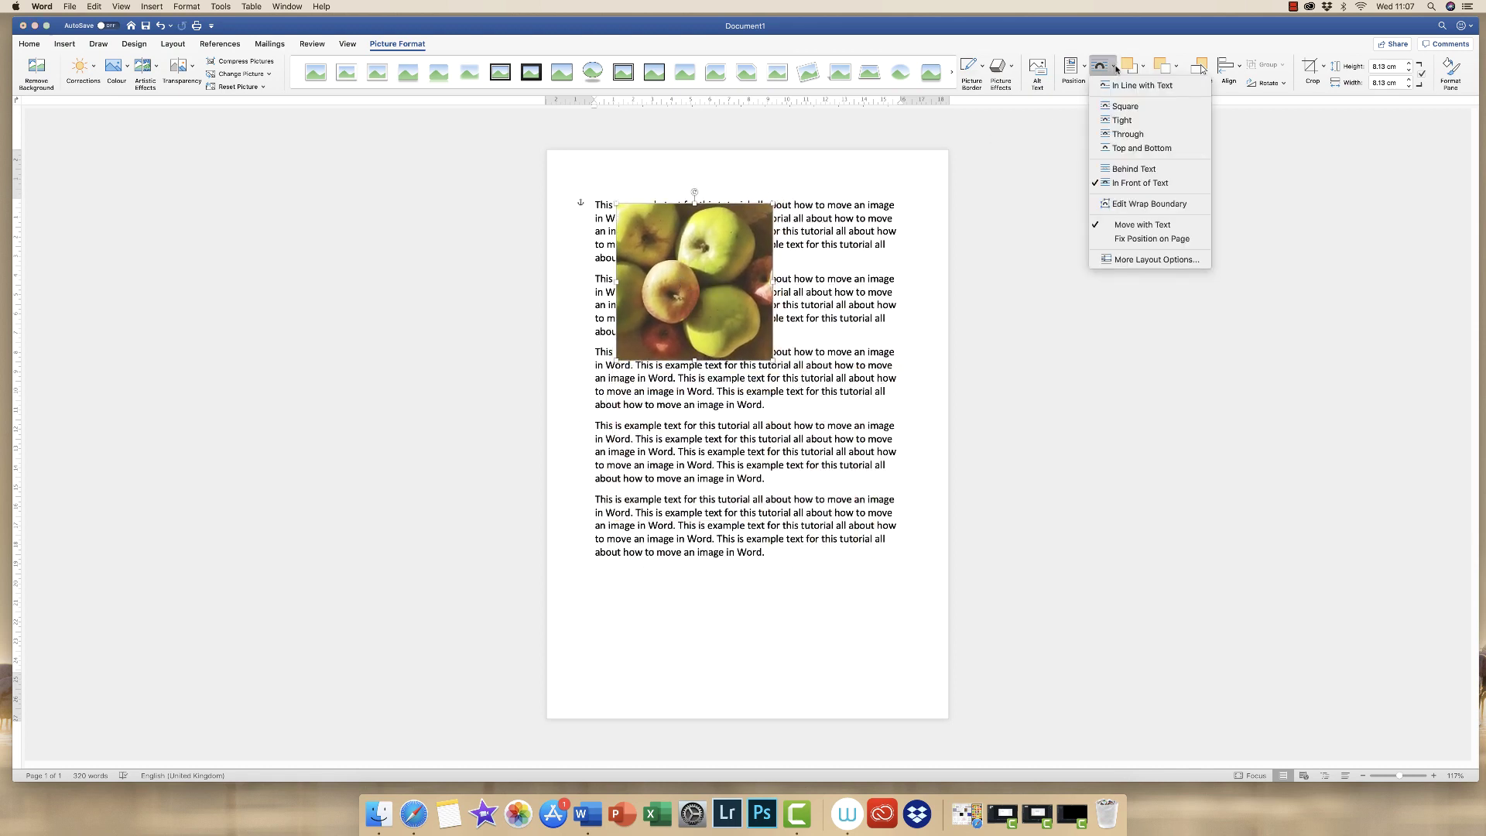
left_click(1126, 112)
left_click_drag(734, 287, 684, 306)
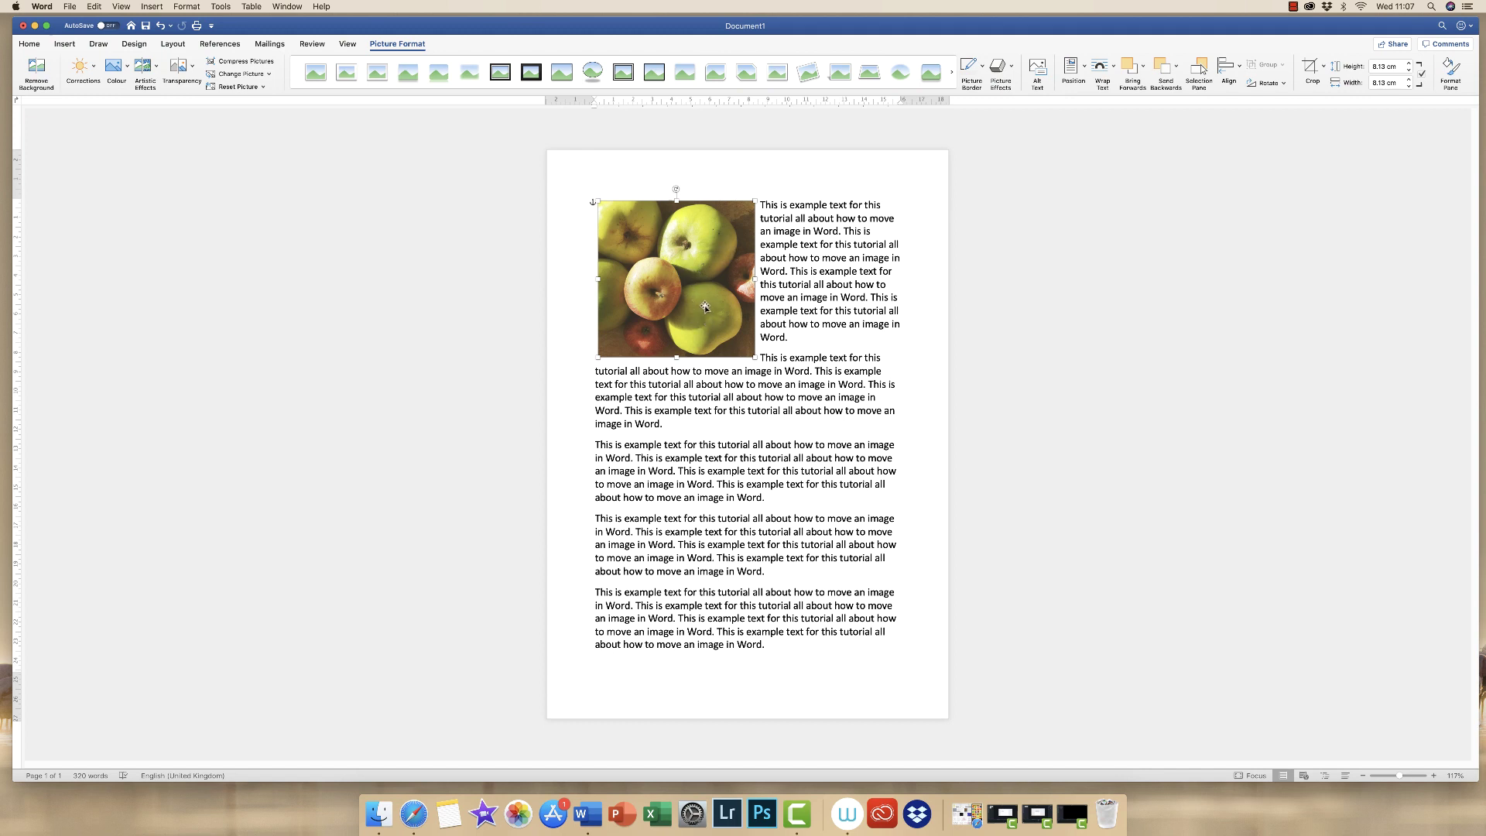
- Set the picture's Top, Bottom, Left and Right distance from text to 1 cm
left_click(1113, 71)
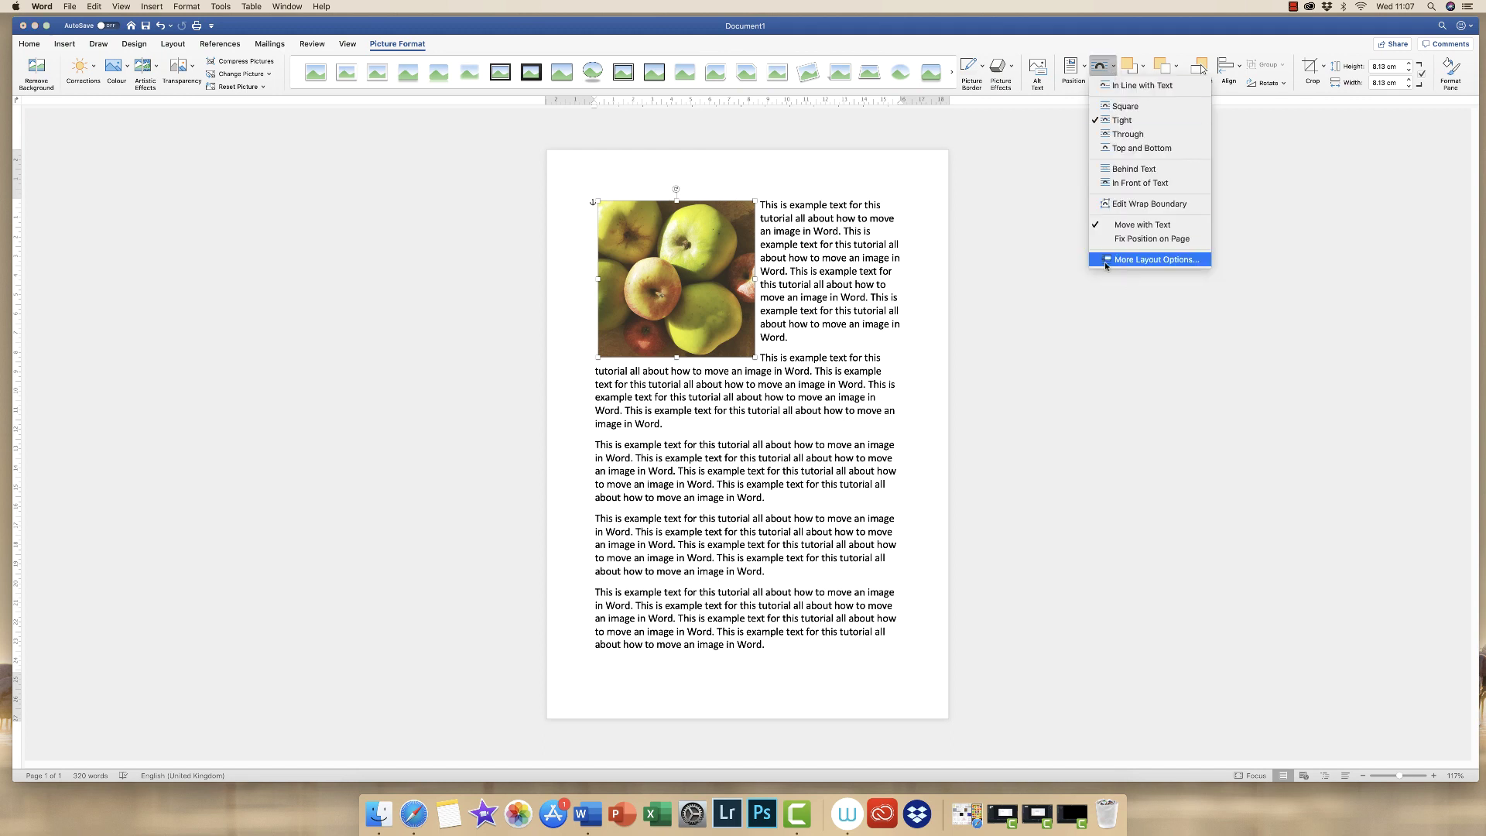
left_click(1159, 261)
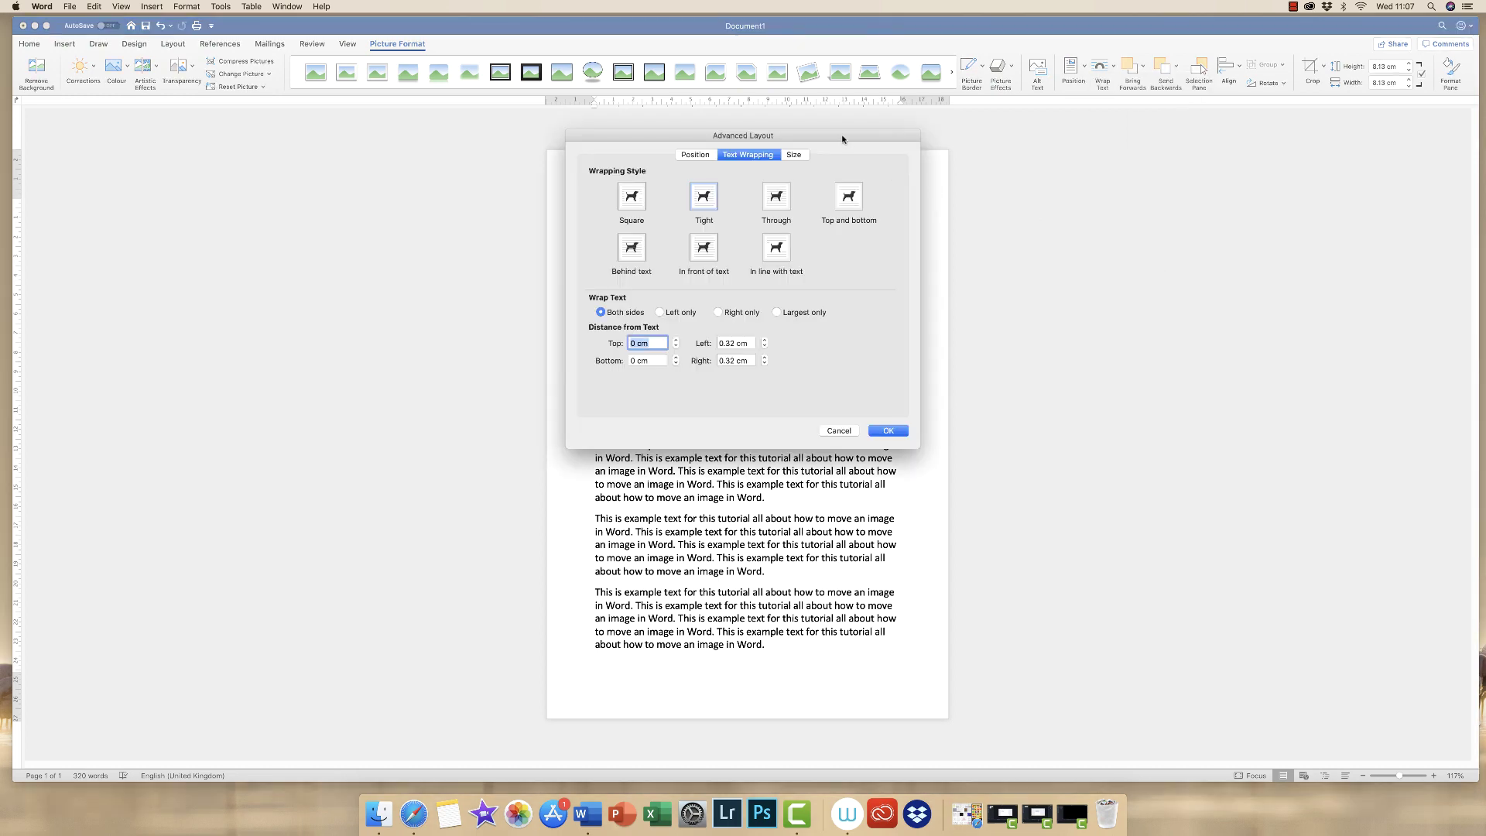
left_click_drag(842, 139, 1247, 161)
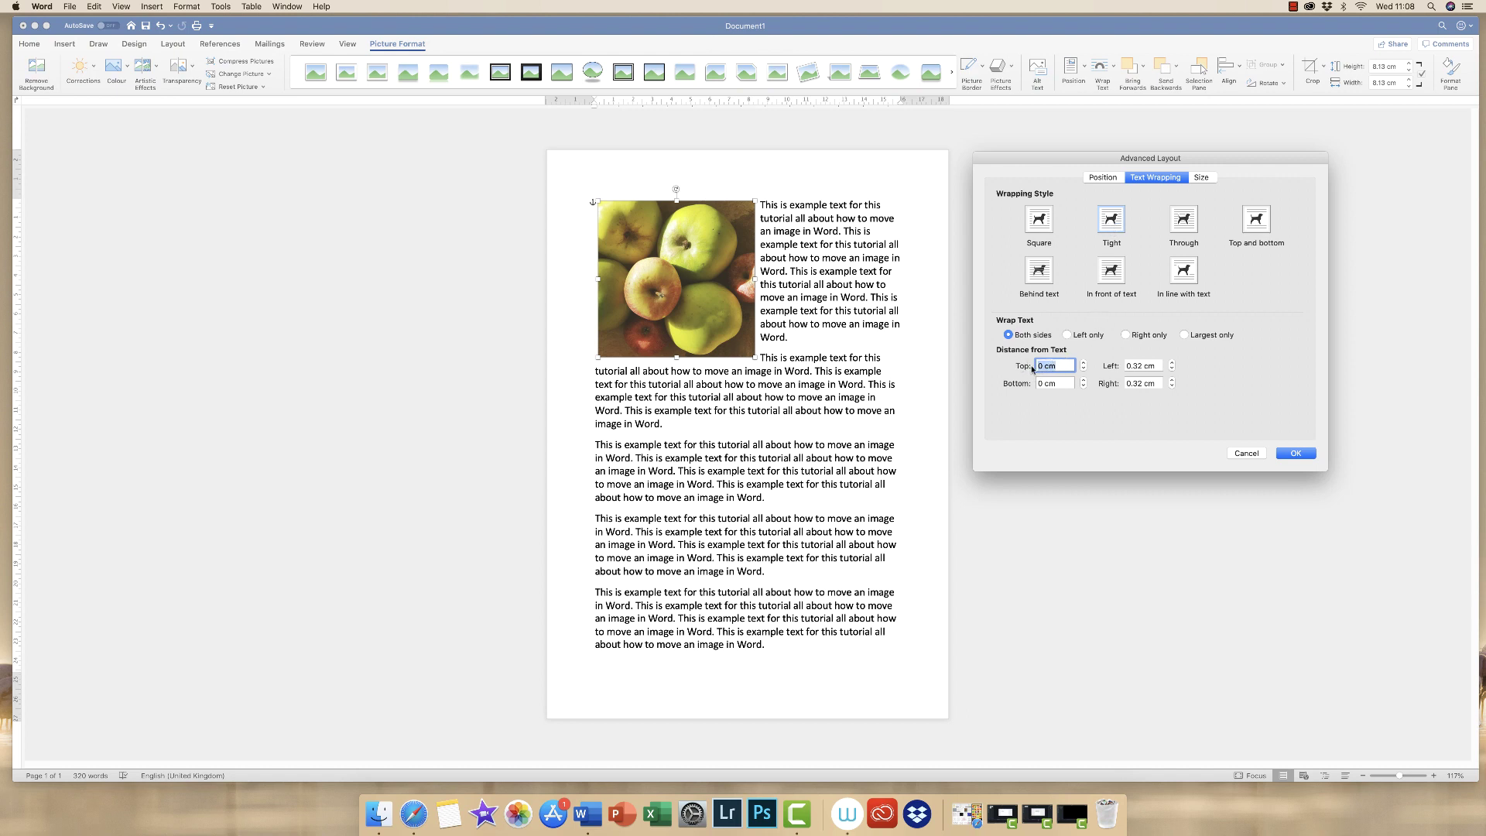
type("1")
key("Tab")
type("1")
key("Tab")
type("1")
key("Tab")
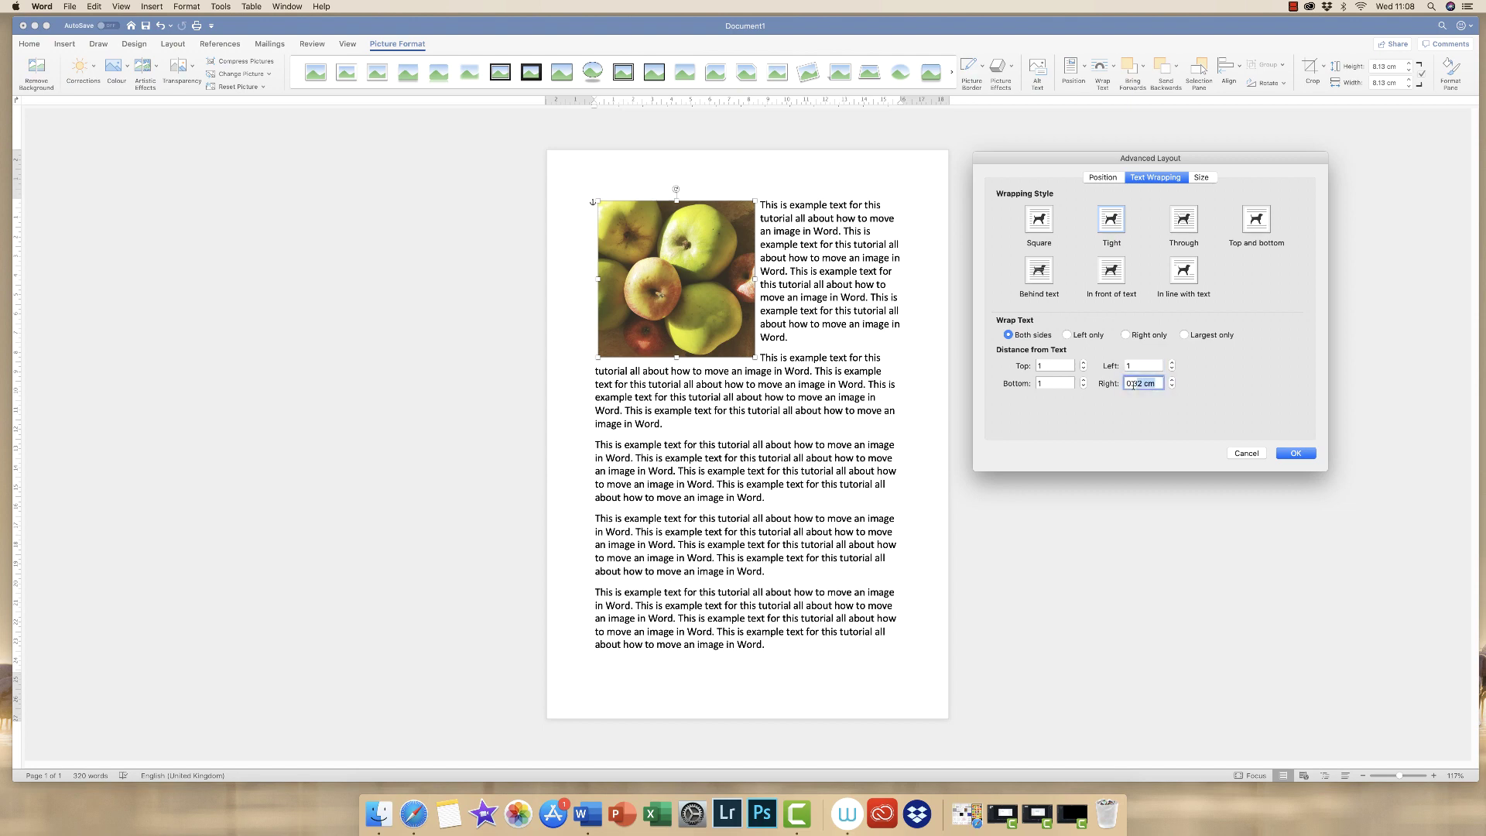
type("1")
left_click(1294, 455)
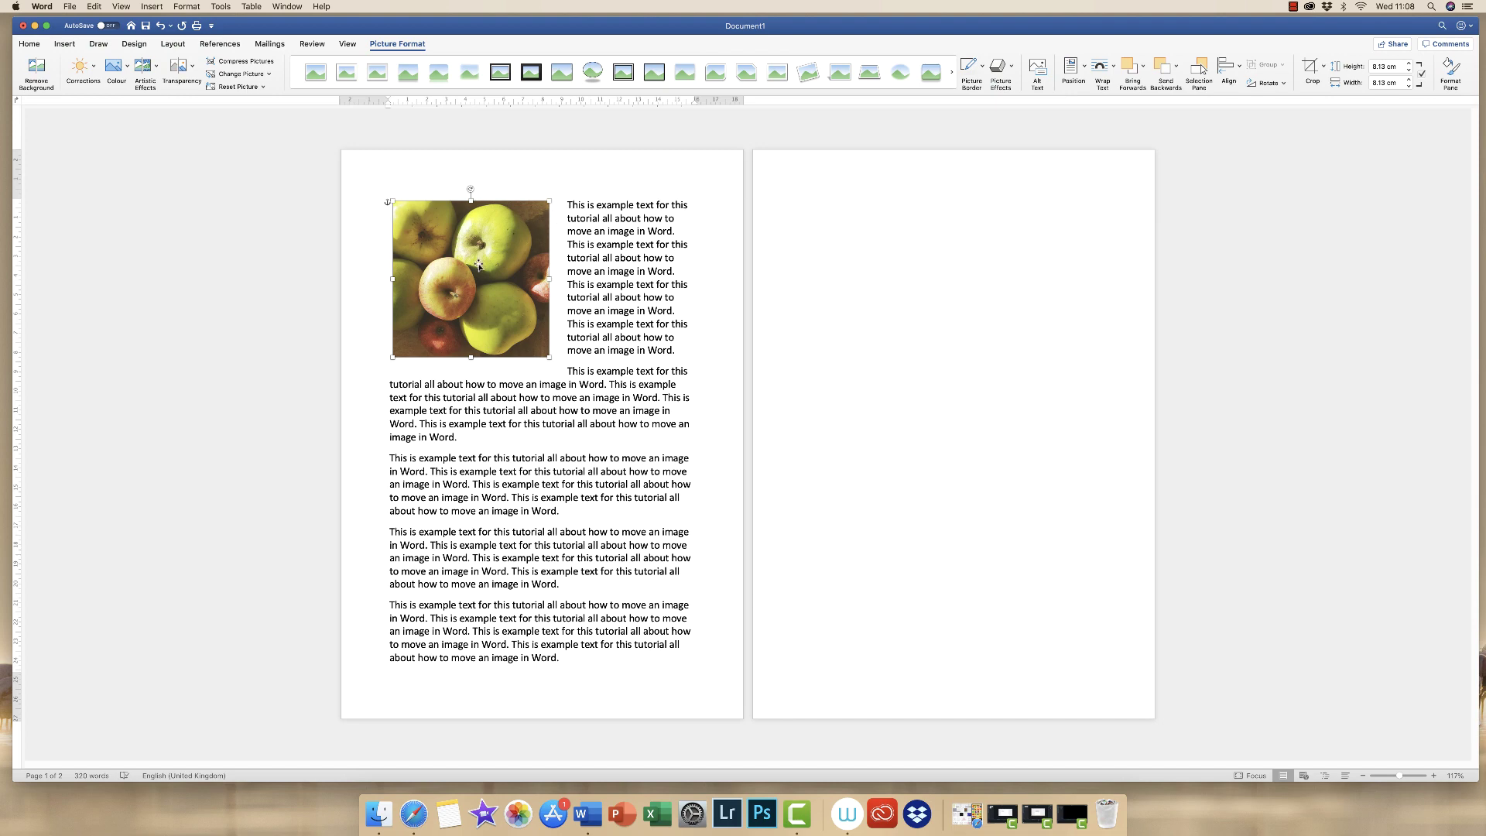
- Drag the apple picture down into the second paragraph, text flowing around its right side
left_click_drag(479, 266, 468, 405)
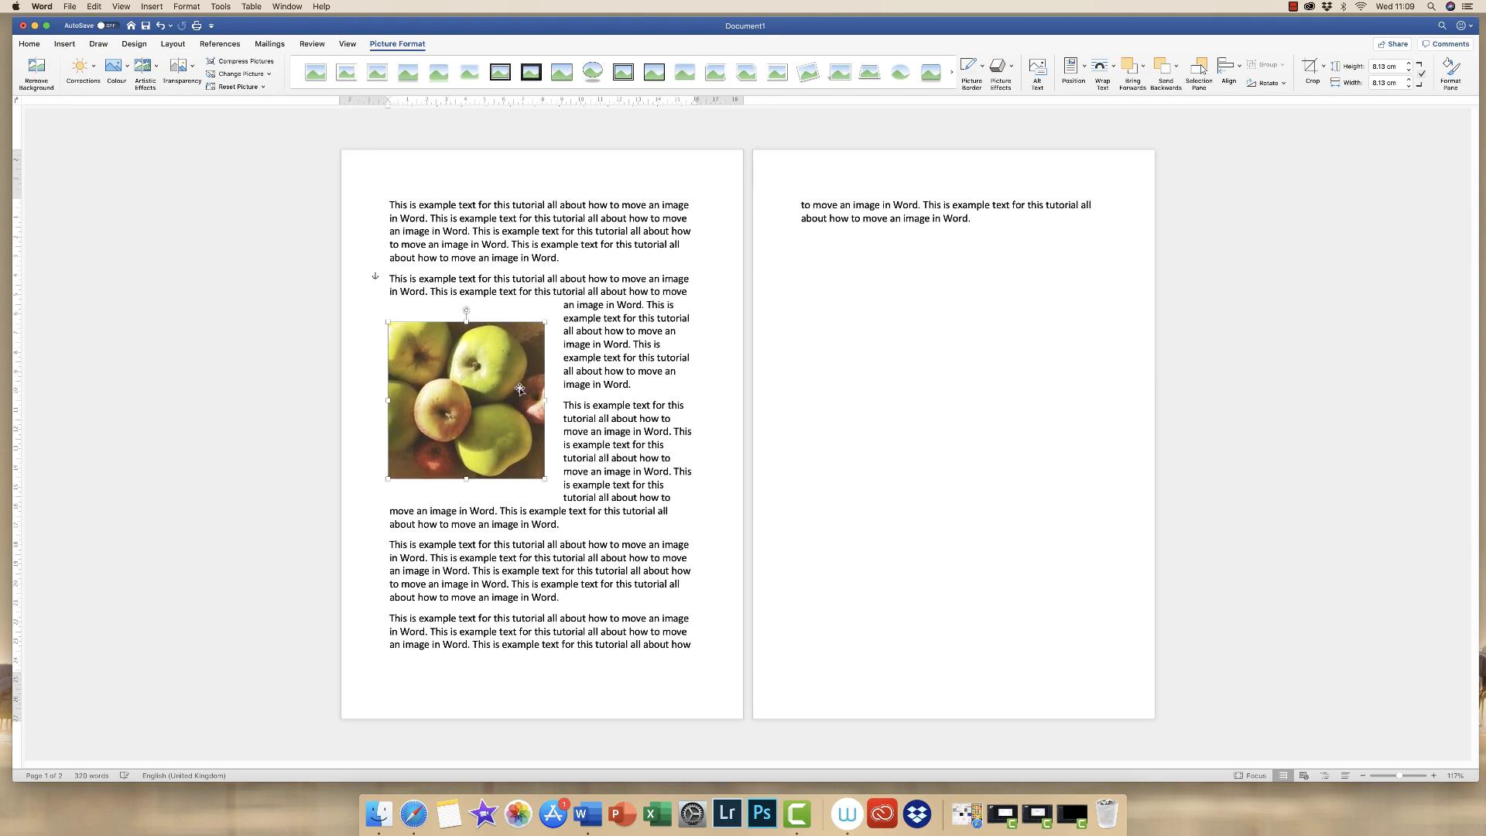
- Draw a horizontal text box near the top of page 2
left_click(557, 305)
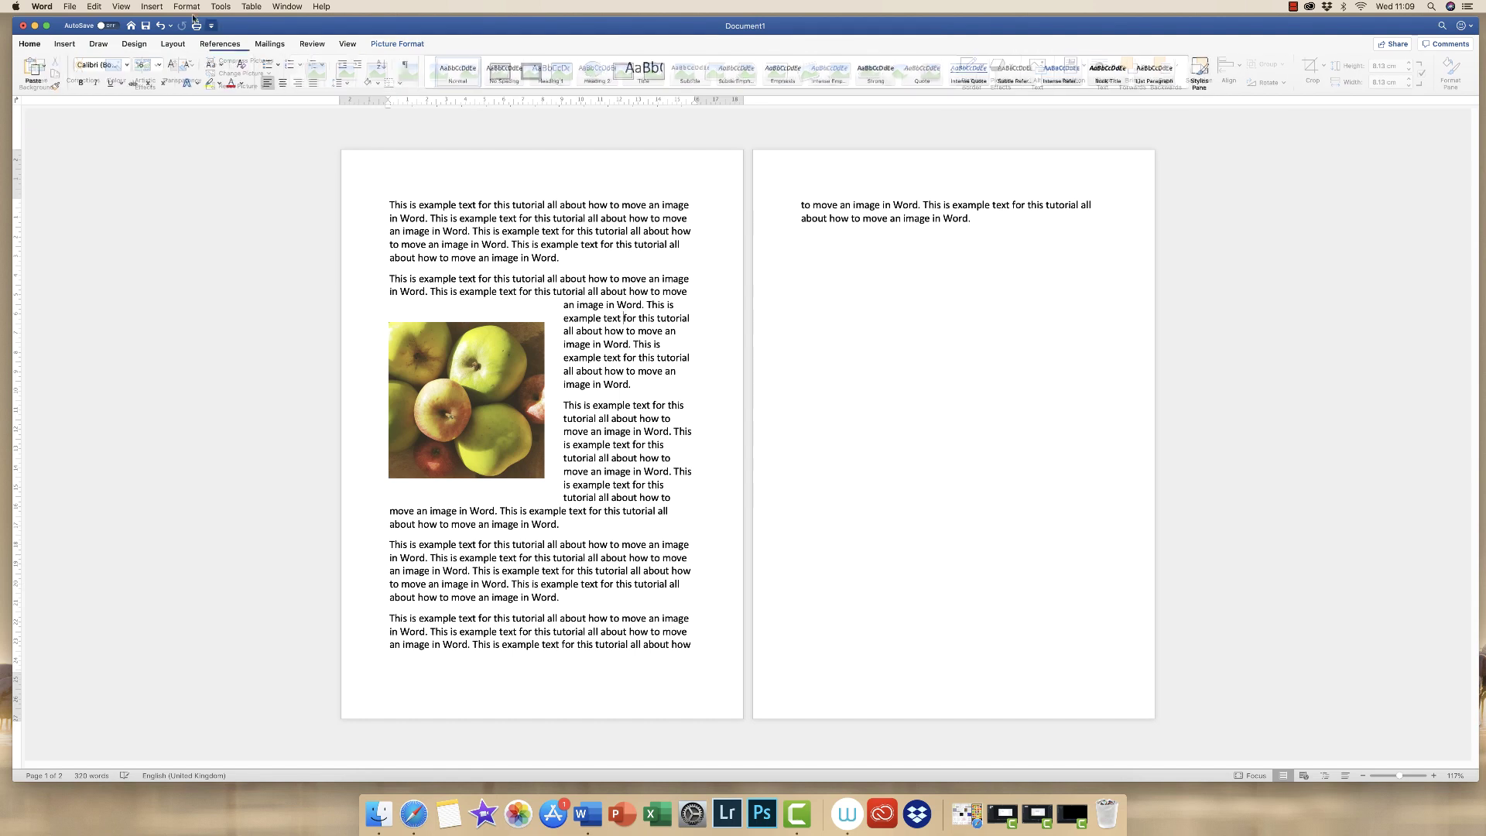
left_click(64, 44)
left_click(781, 67)
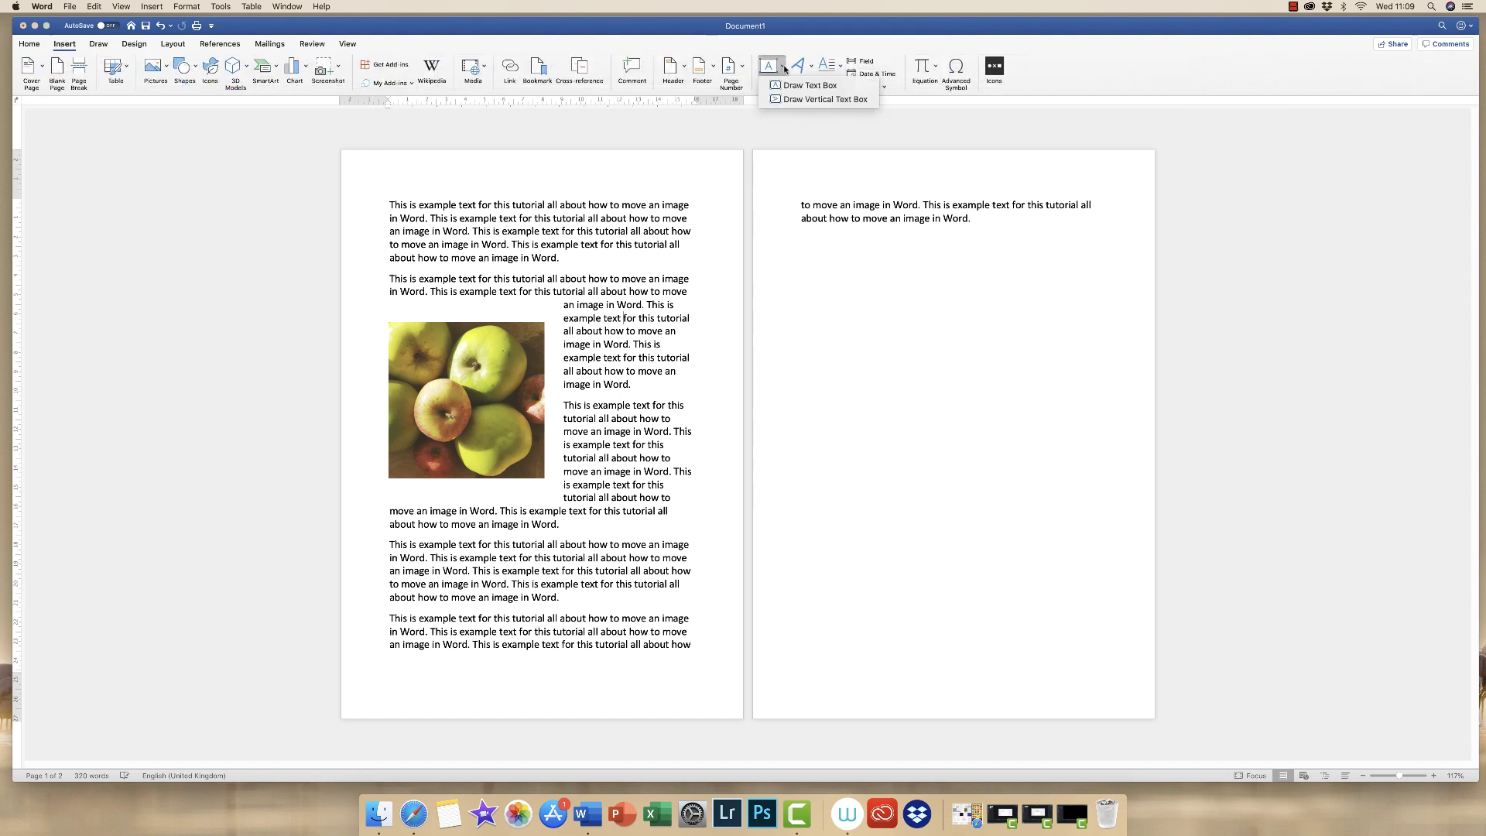
left_click(810, 85)
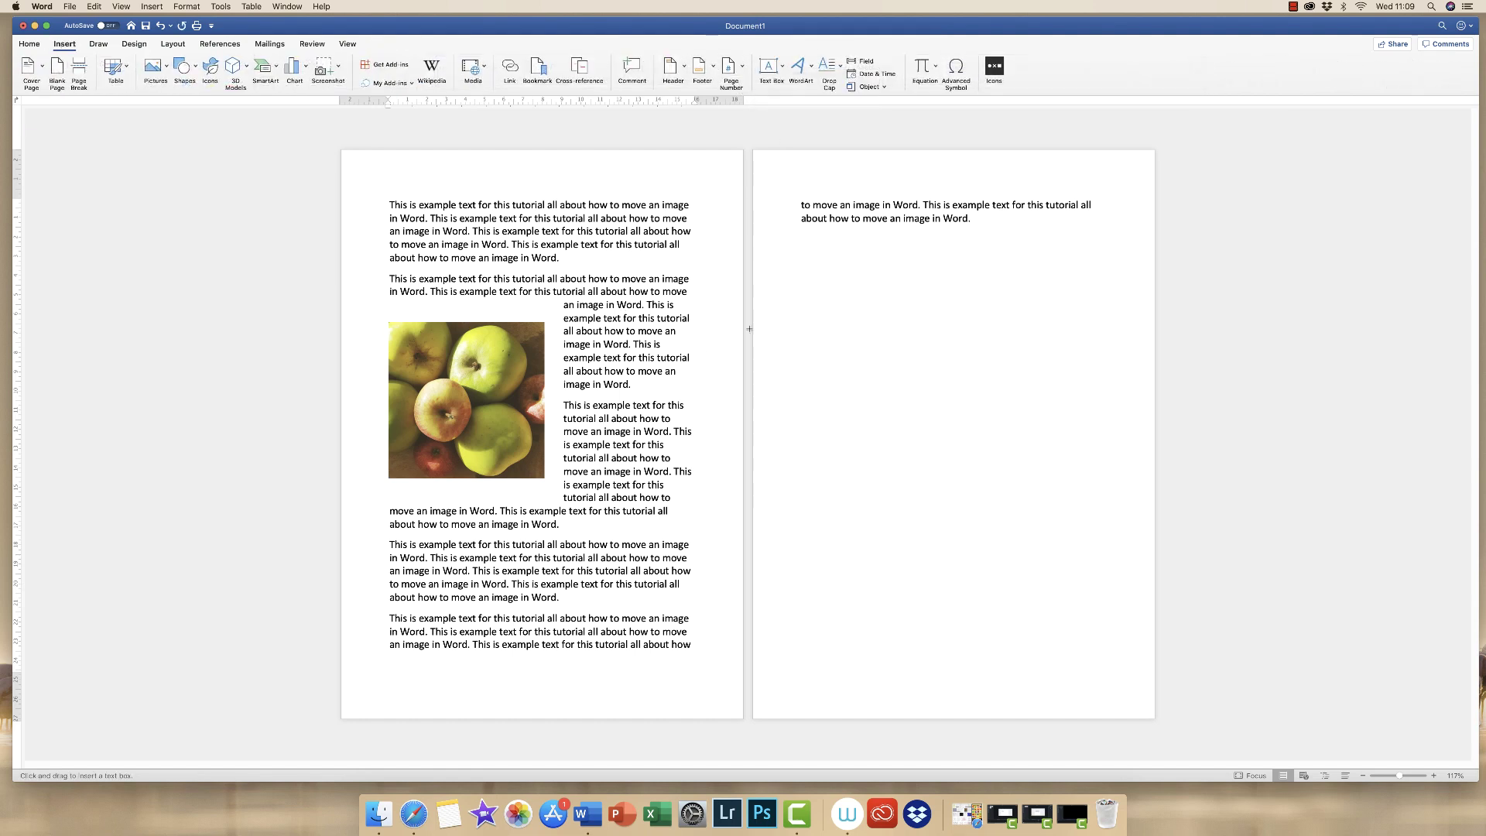
left_click_drag(809, 251, 1006, 358)
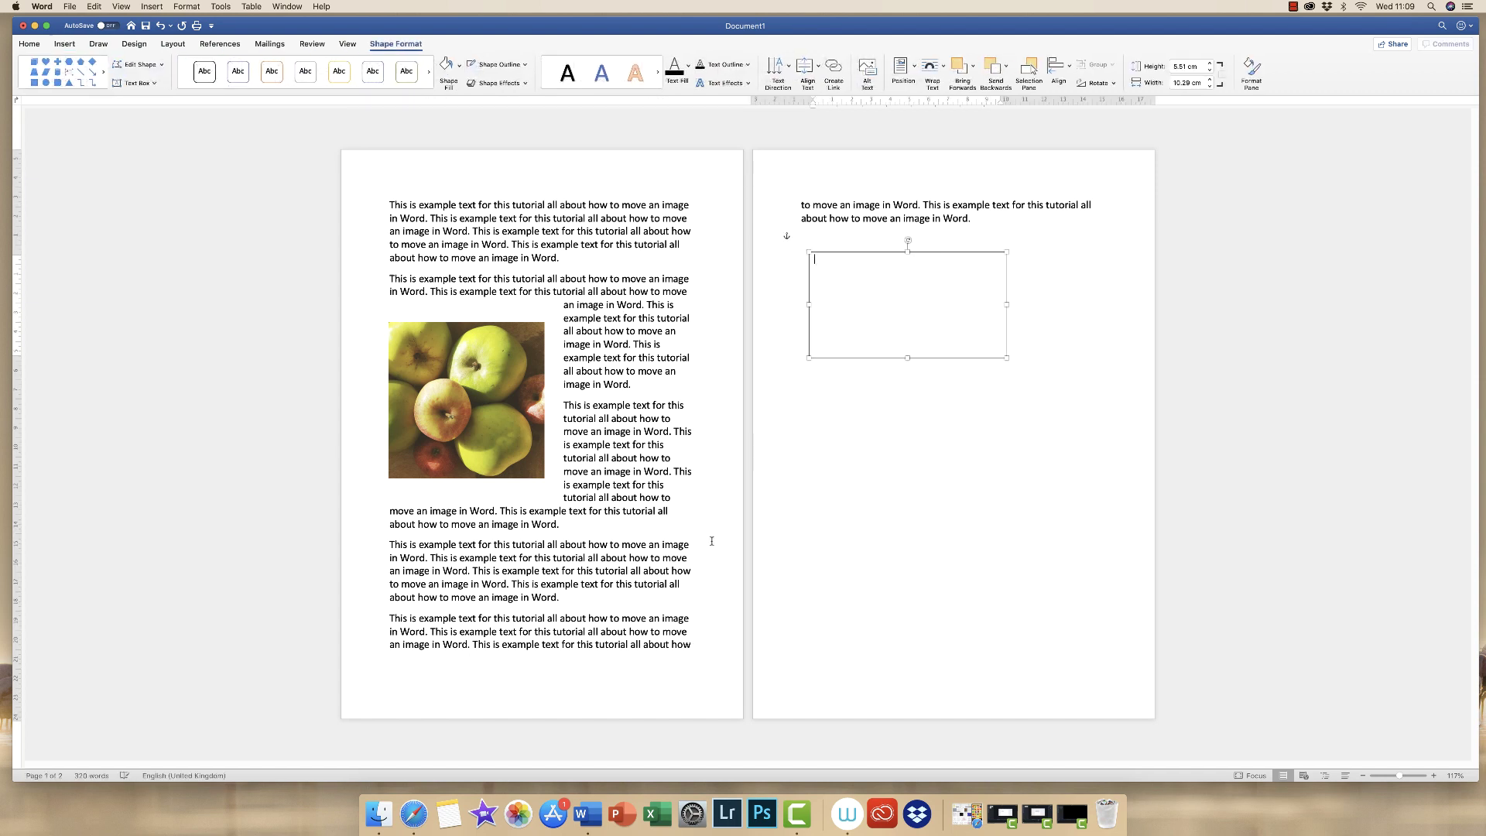
- Paste a copy of the third paragraph into the text box and resize it to about 9.2 × 6.66 cm
left_click_drag(558, 597, 401, 544)
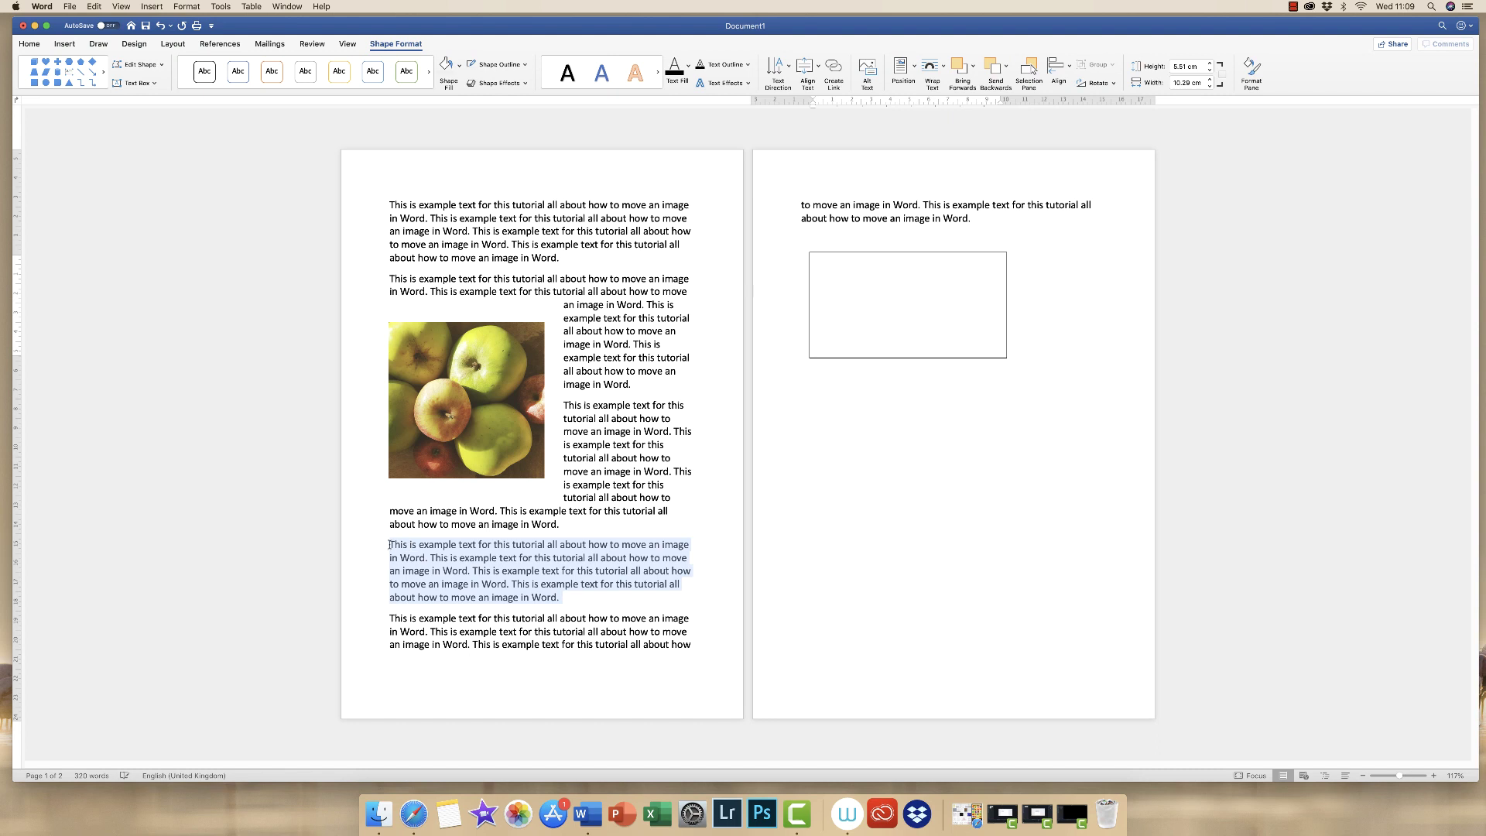
key("super+c")
left_click(917, 323)
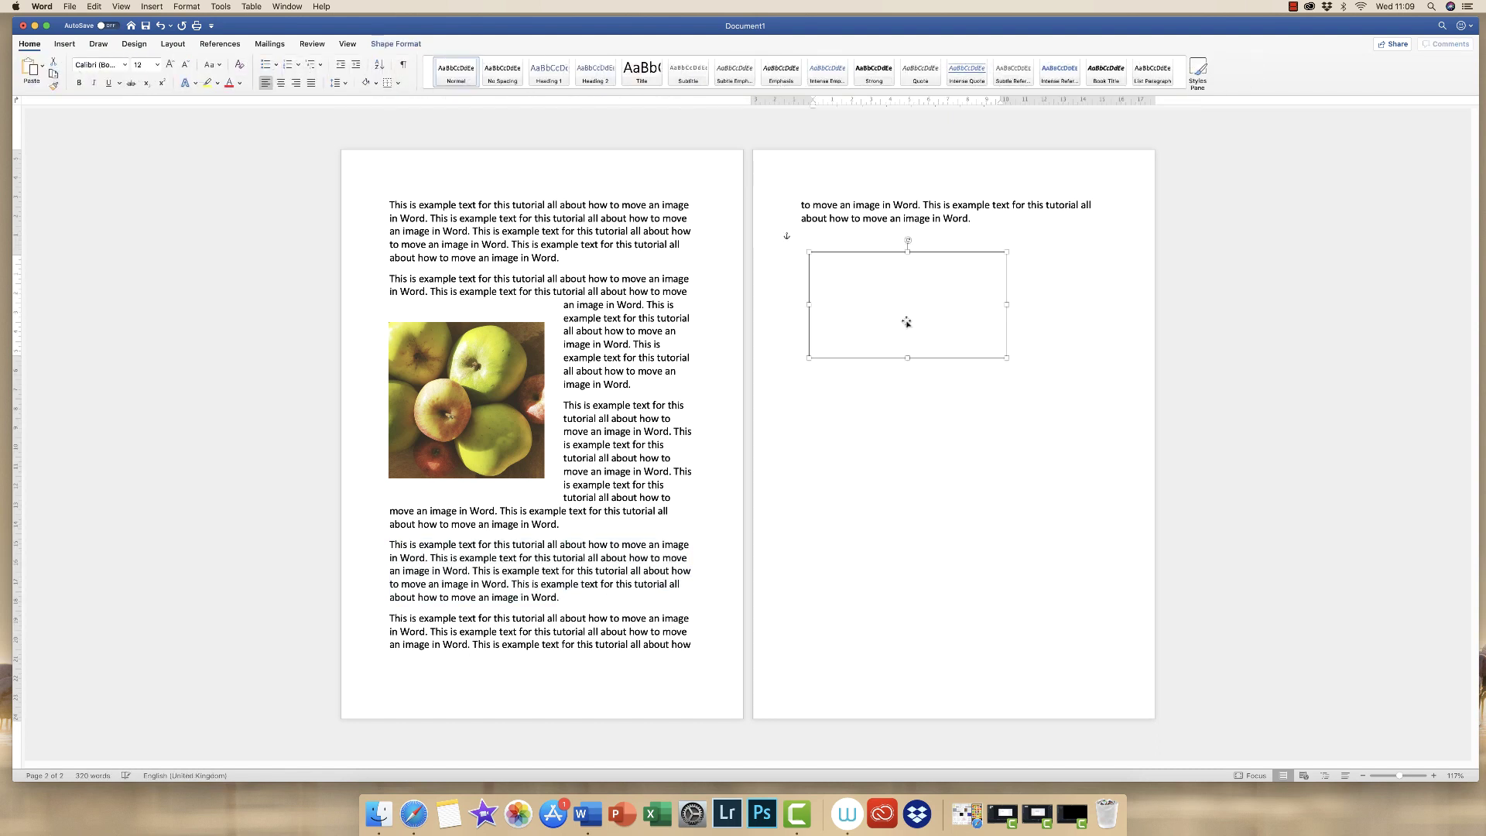
key("super+v")
left_click_drag(1006, 358, 985, 378)
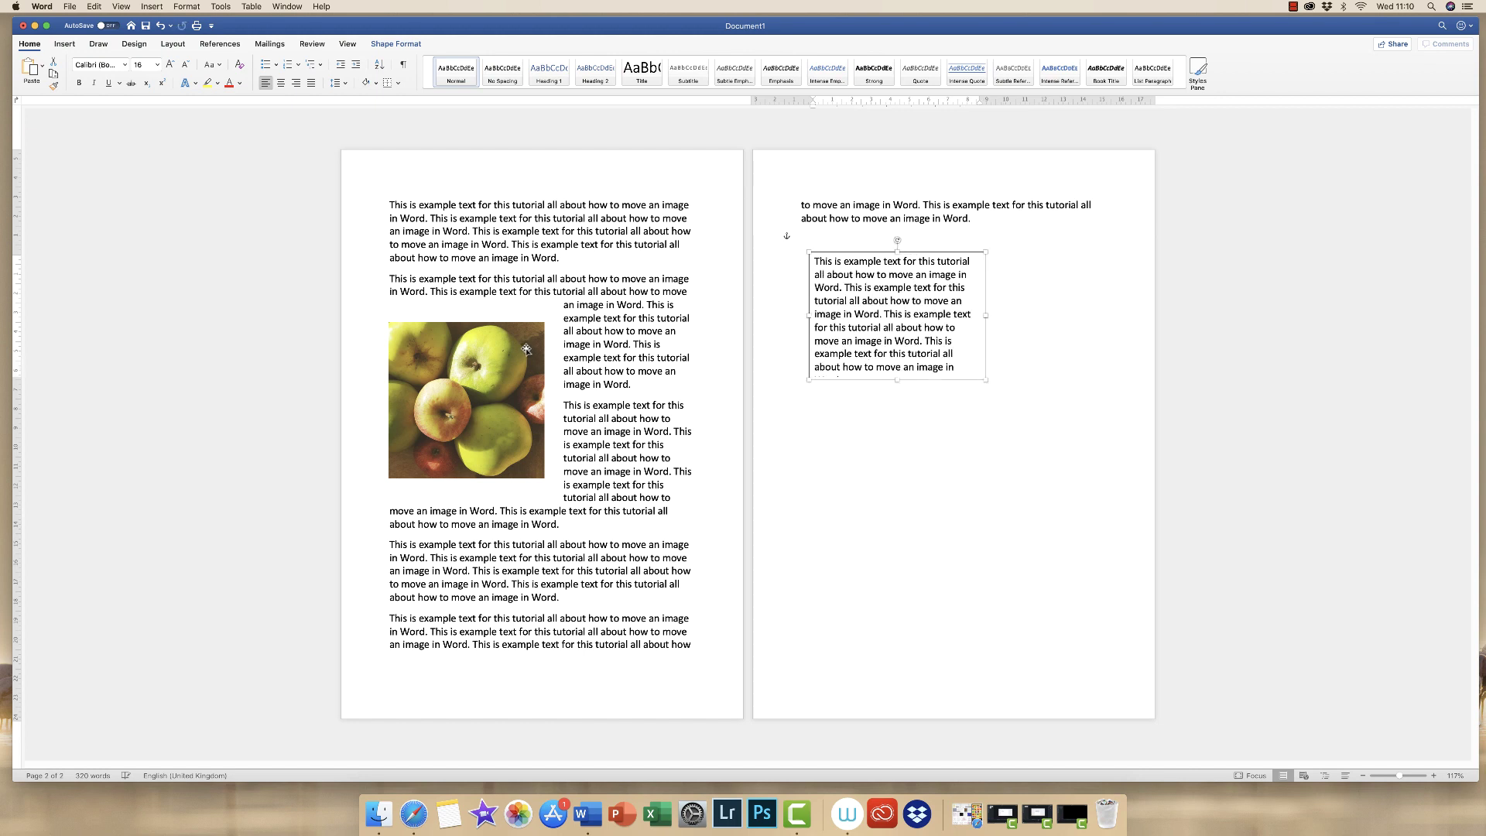
left_click(889, 314)
left_click(403, 45)
left_click(944, 68)
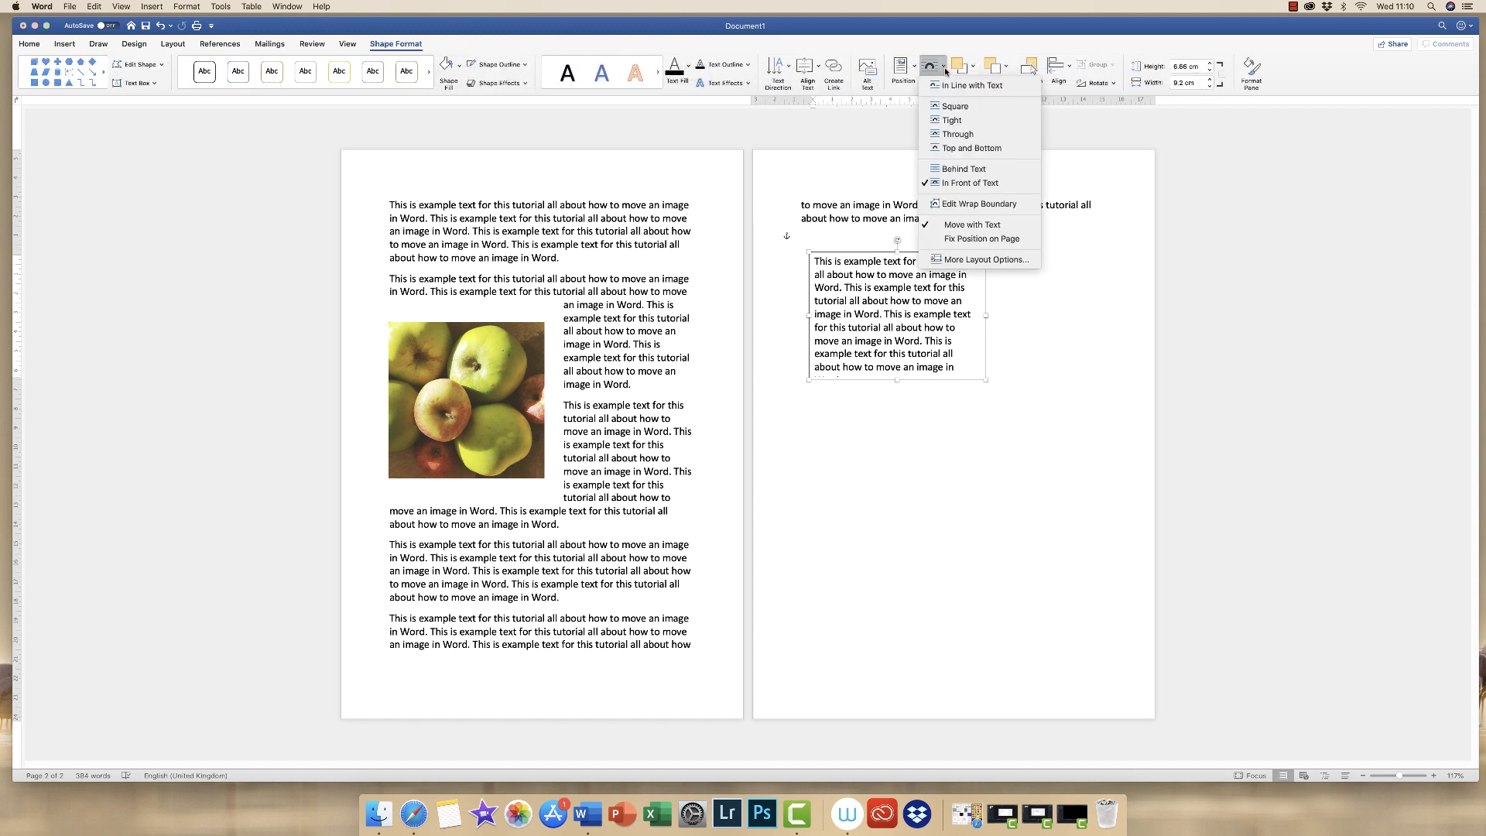
- Wrap the text box Tight, move it beside the apples photo on page 1, sized 6.2 × 8.13 cm
left_click(952, 122)
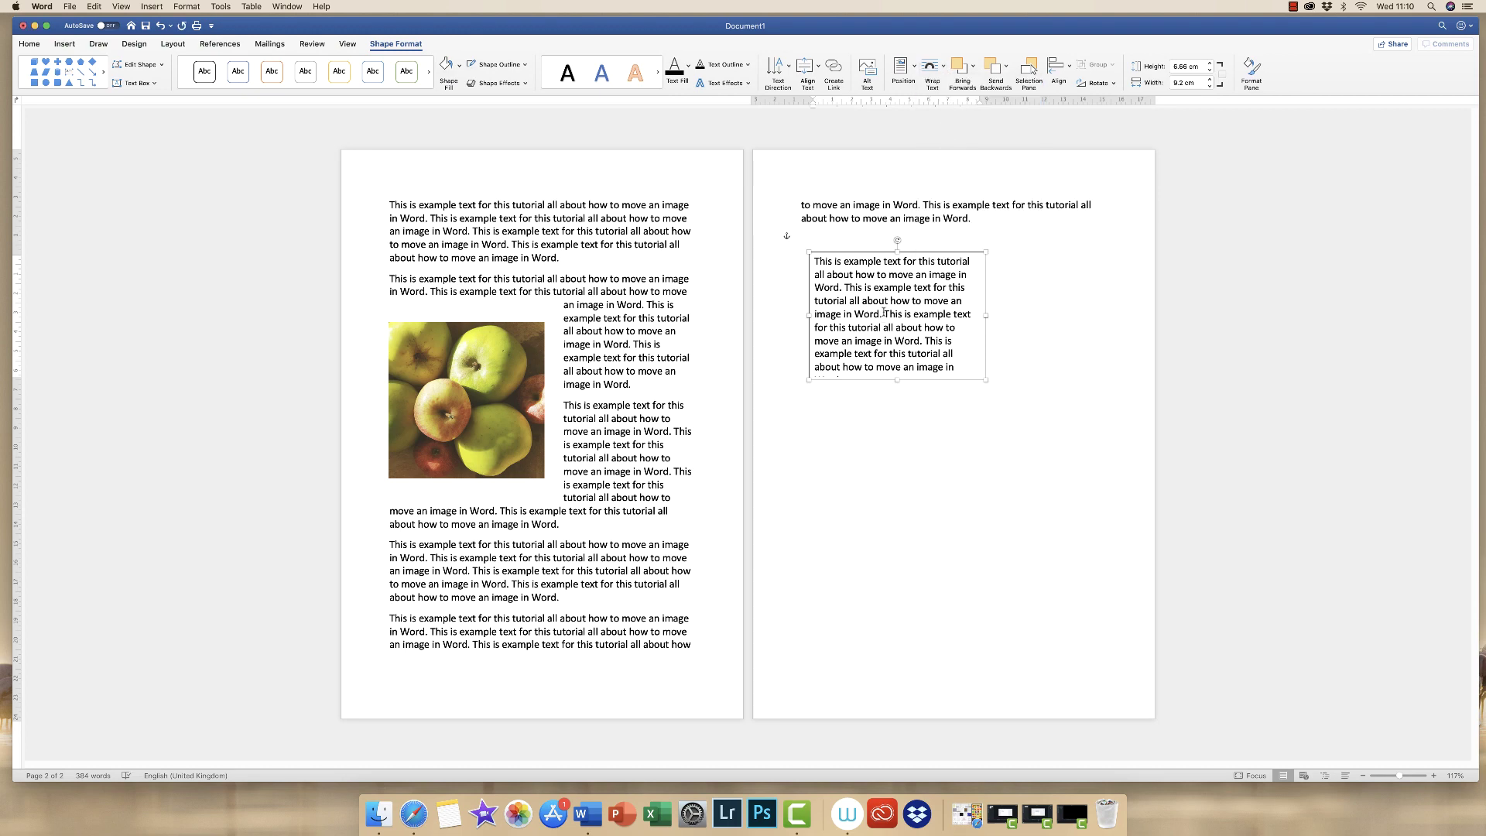
left_click_drag(890, 253, 624, 344)
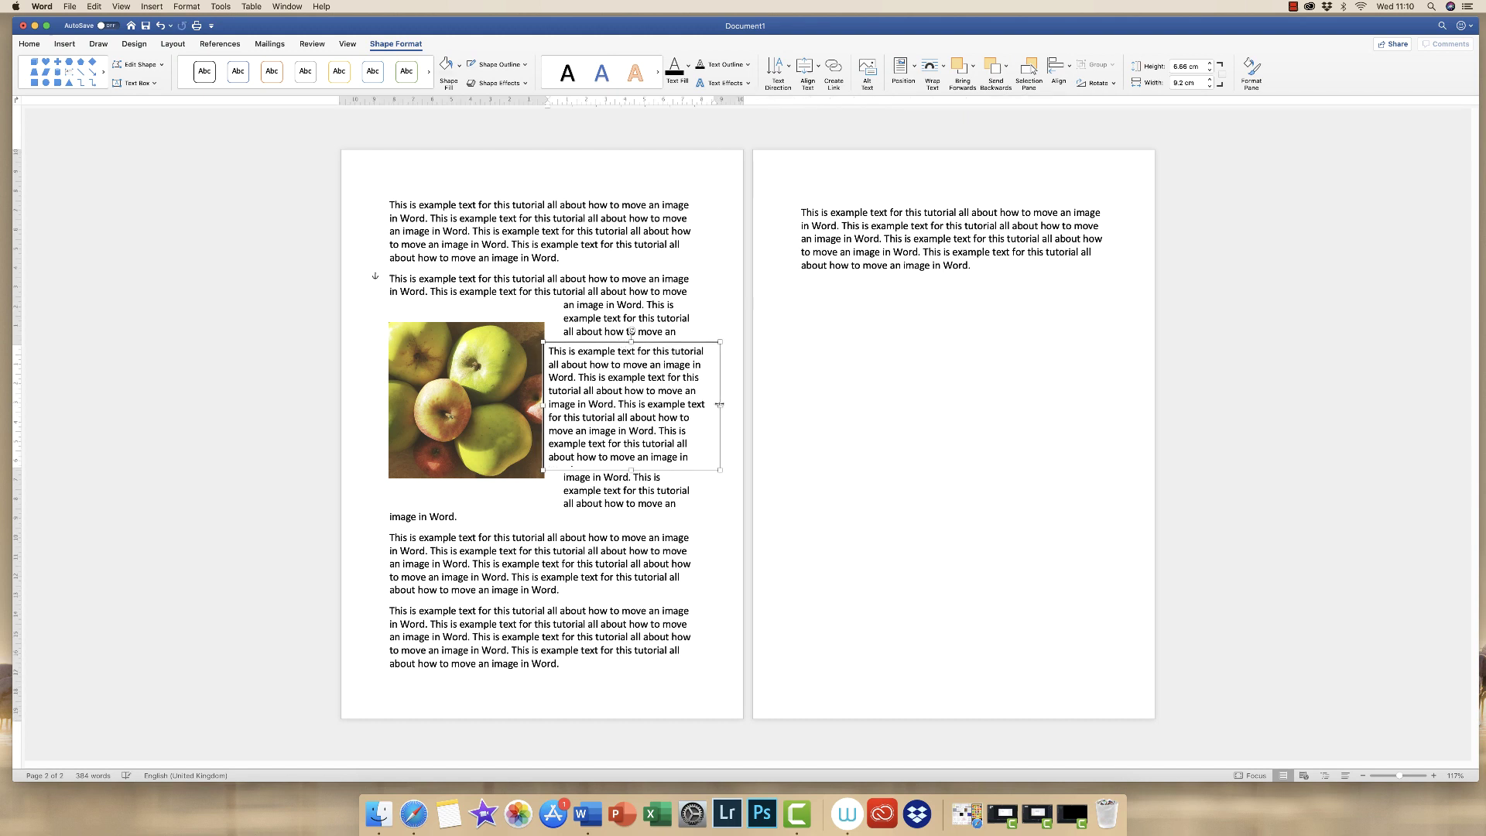
left_click_drag(720, 405, 663, 406)
left_click_drag(603, 342, 603, 322)
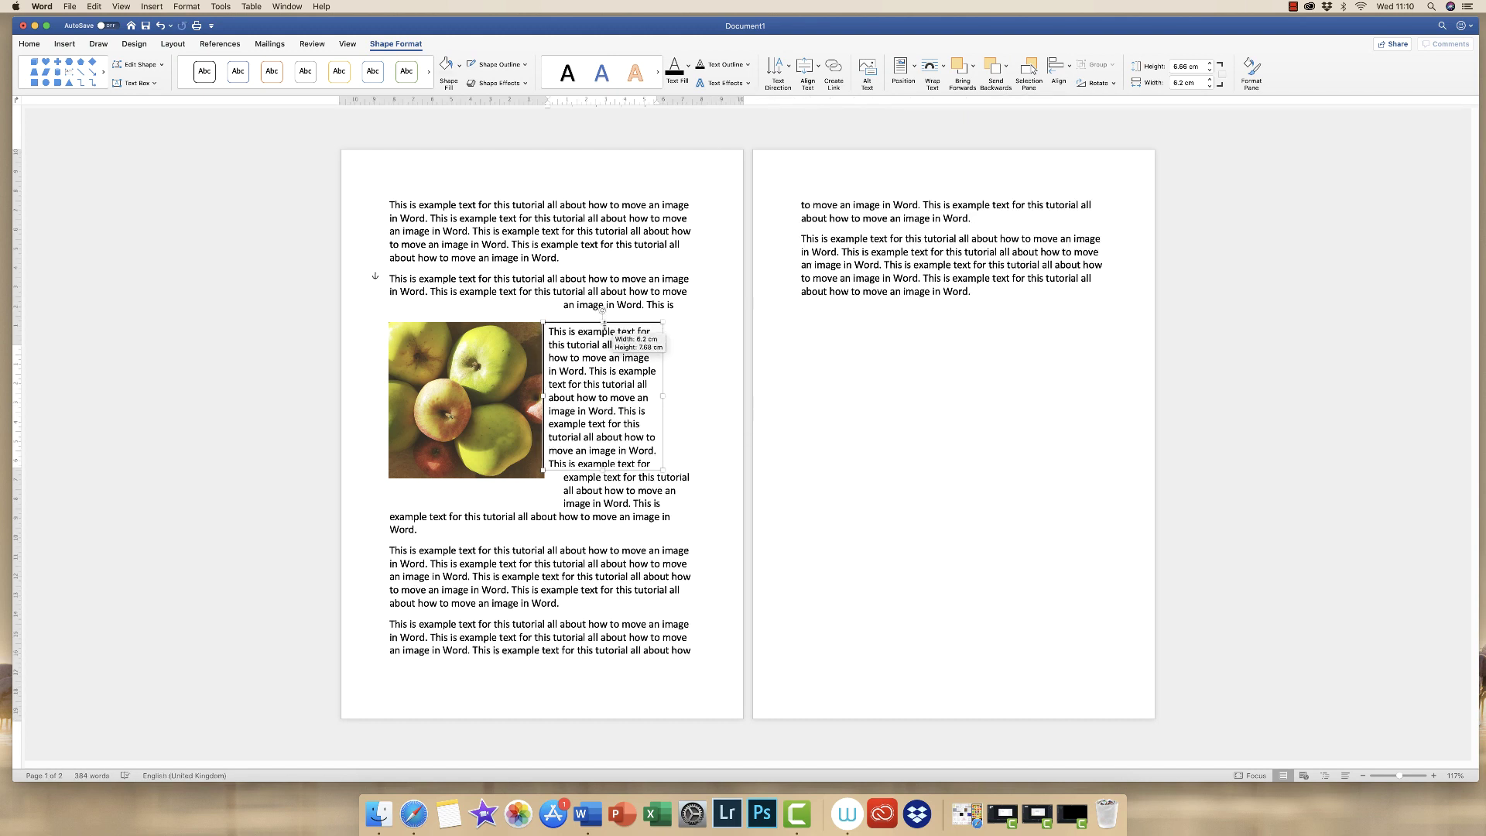
left_click_drag(588, 398, 602, 398)
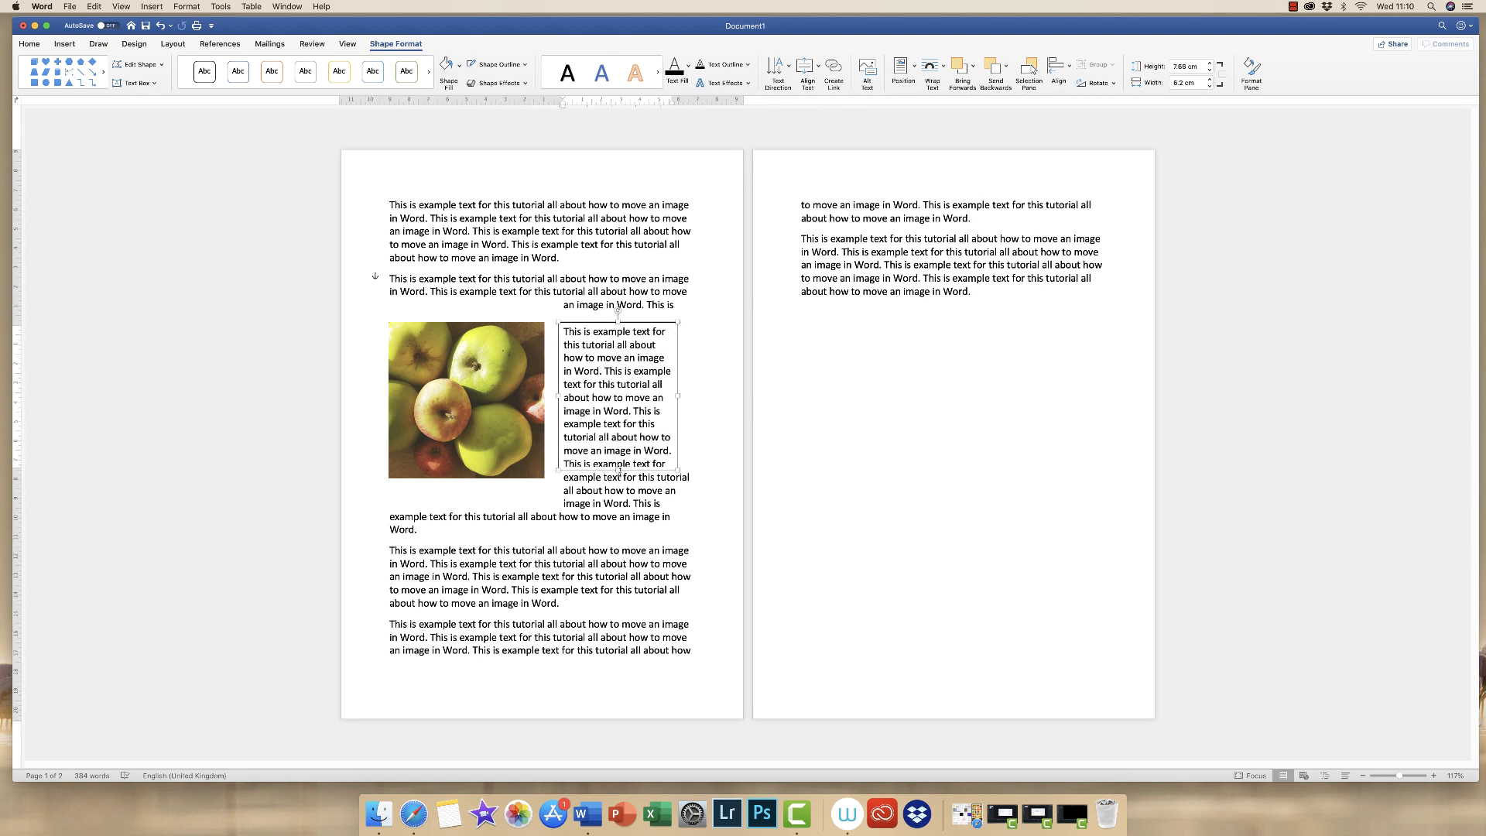
left_click_drag(619, 472, 617, 479)
left_click_drag(625, 401, 633, 408)
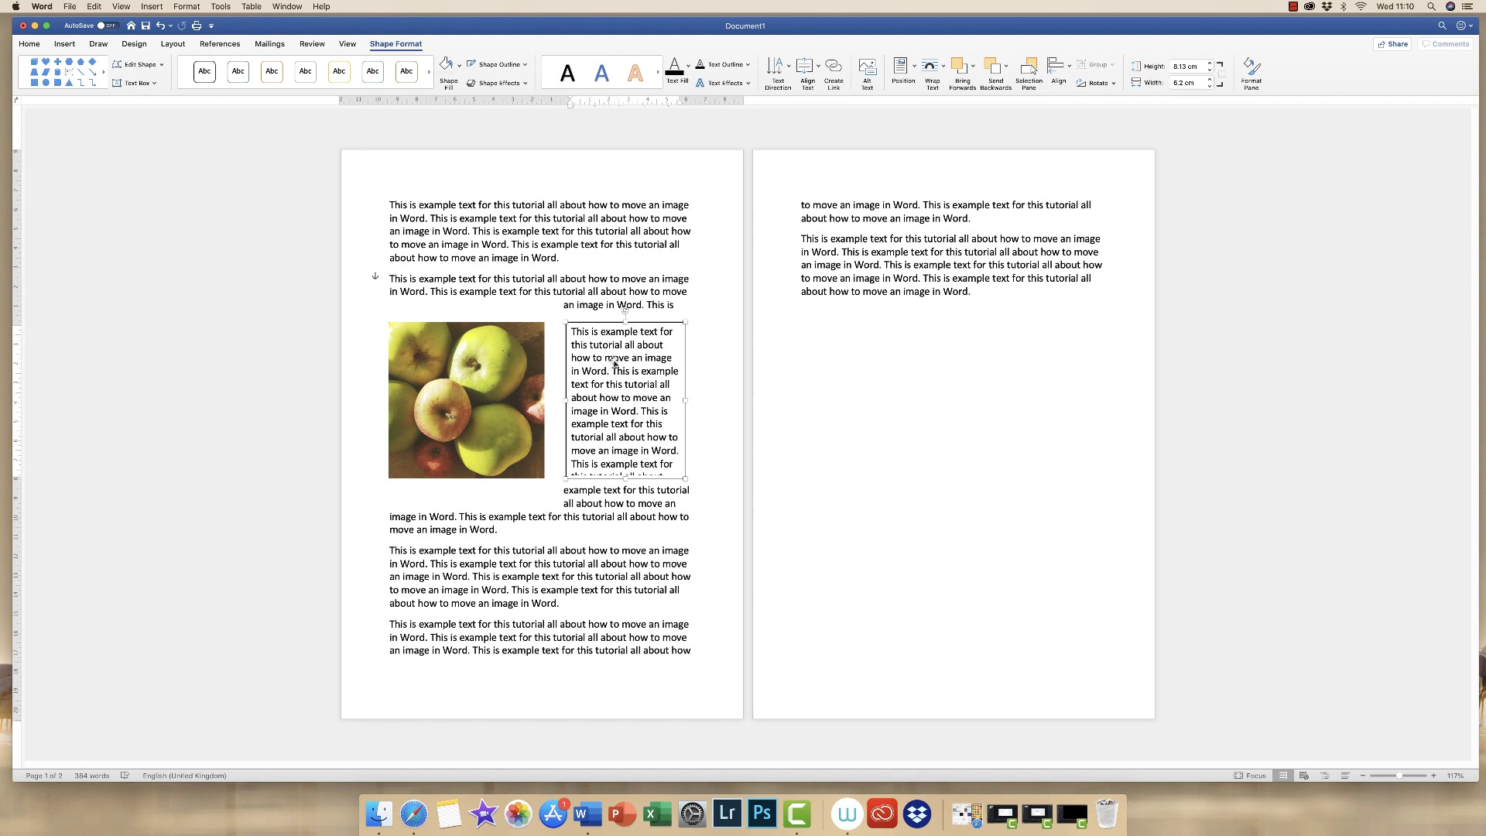
left_click(944, 69)
- Set Top and Bottom wrapping on both the text box and the apple picture, below the second paragraph
left_click(960, 149)
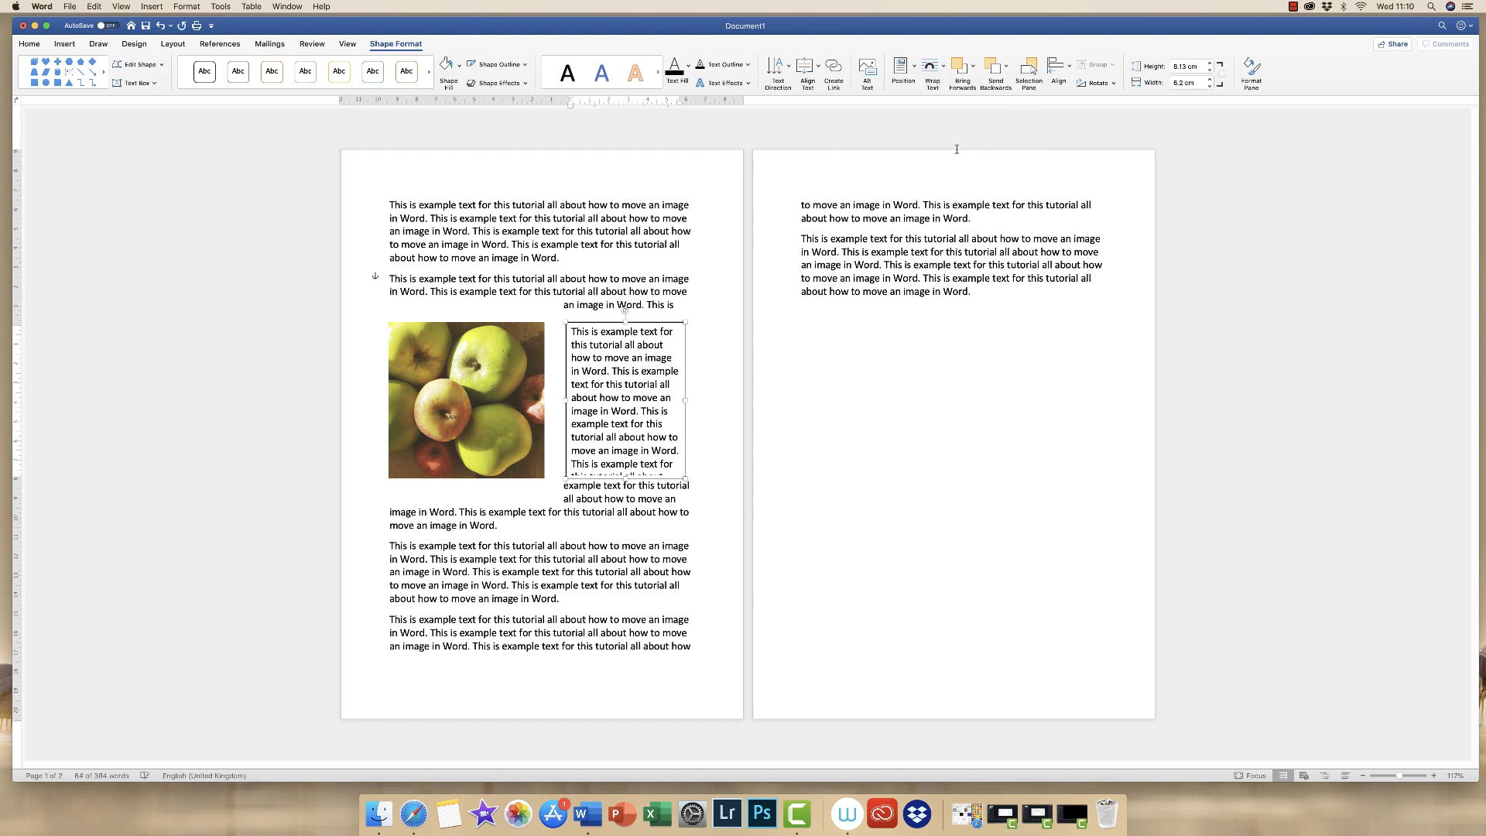
left_click(515, 367)
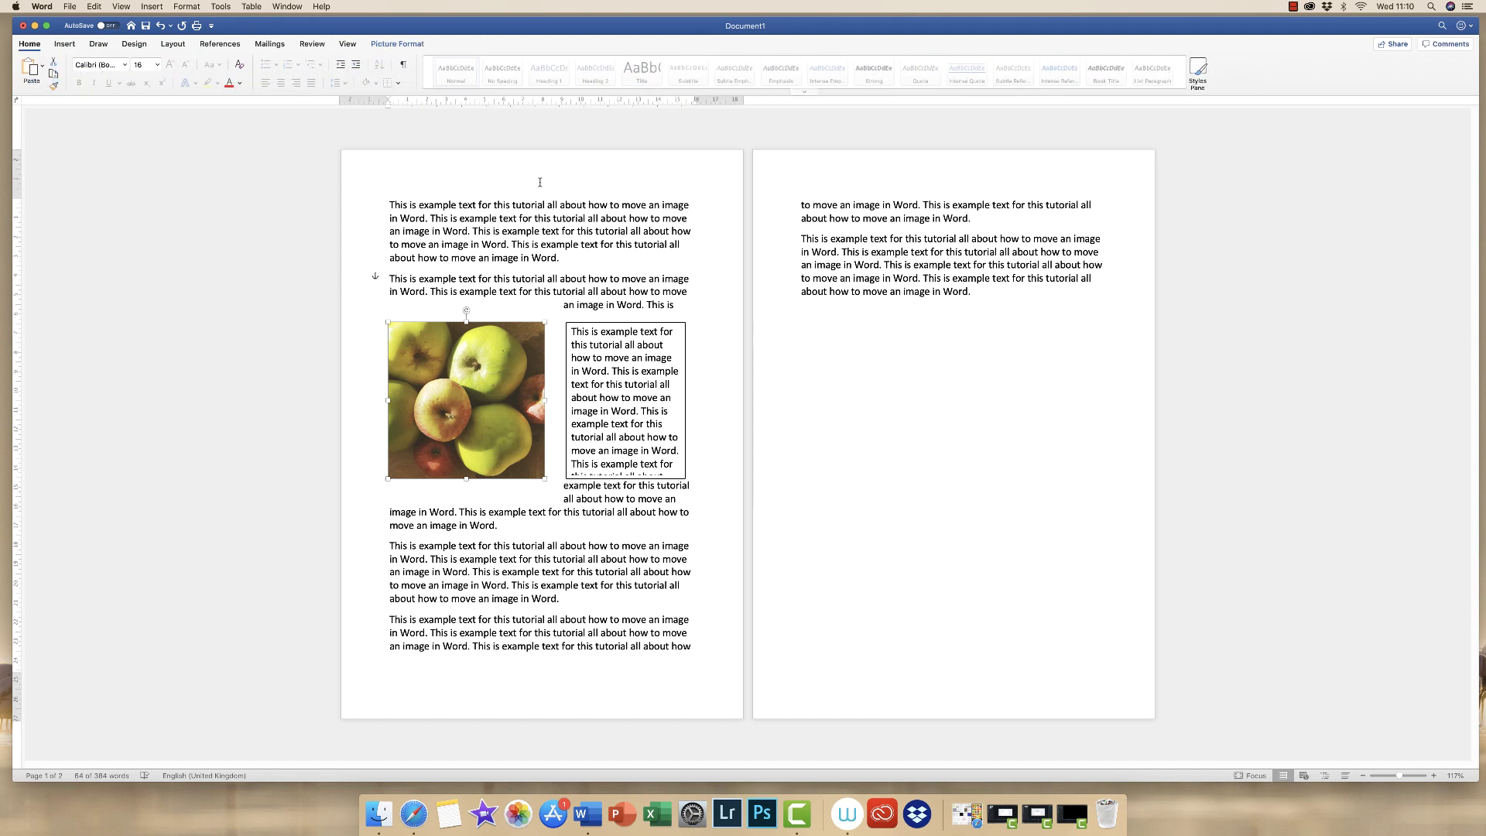
left_click(410, 44)
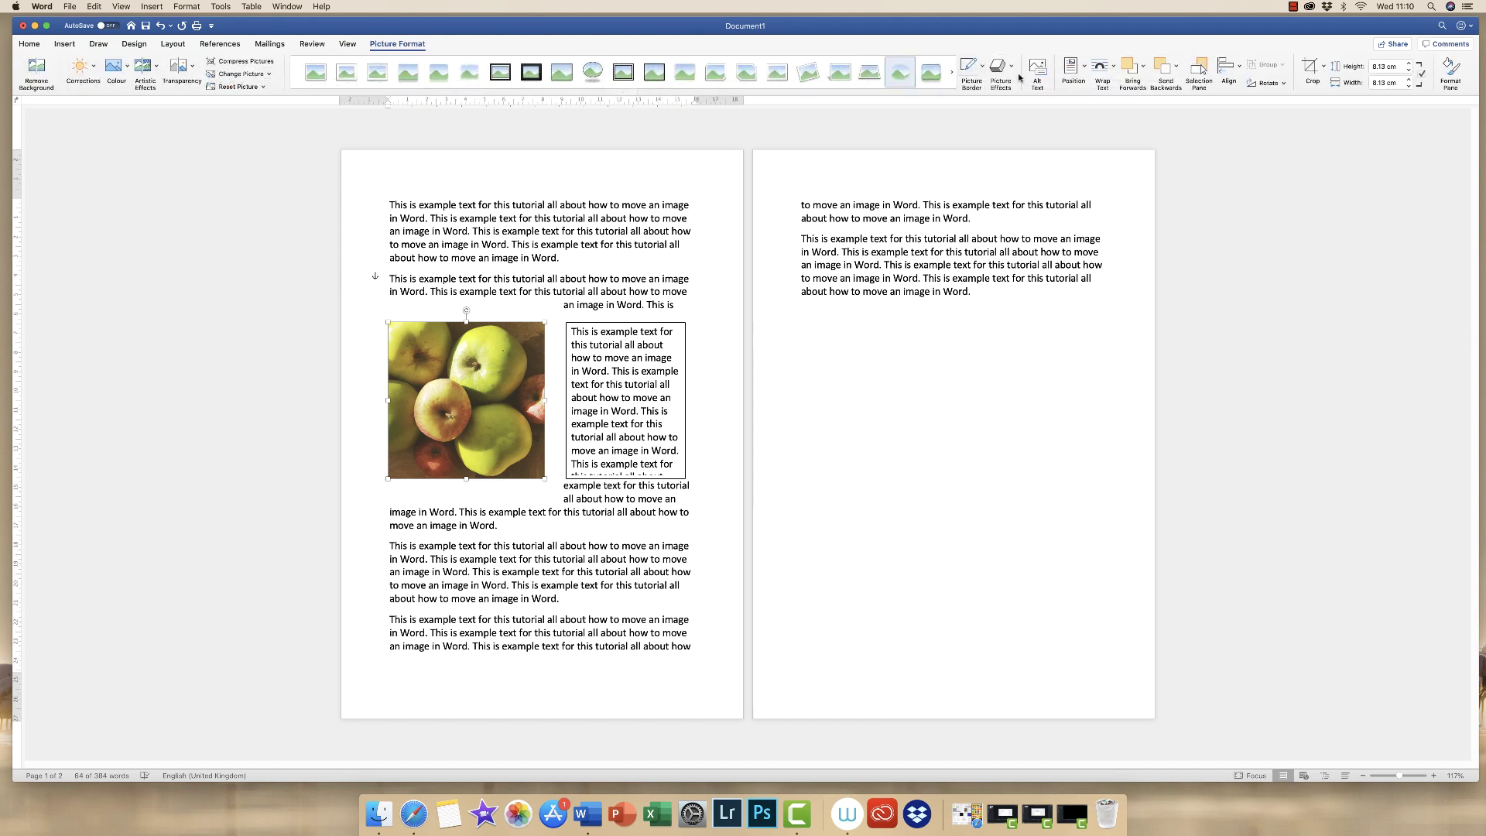
left_click(1103, 66)
left_click(1124, 147)
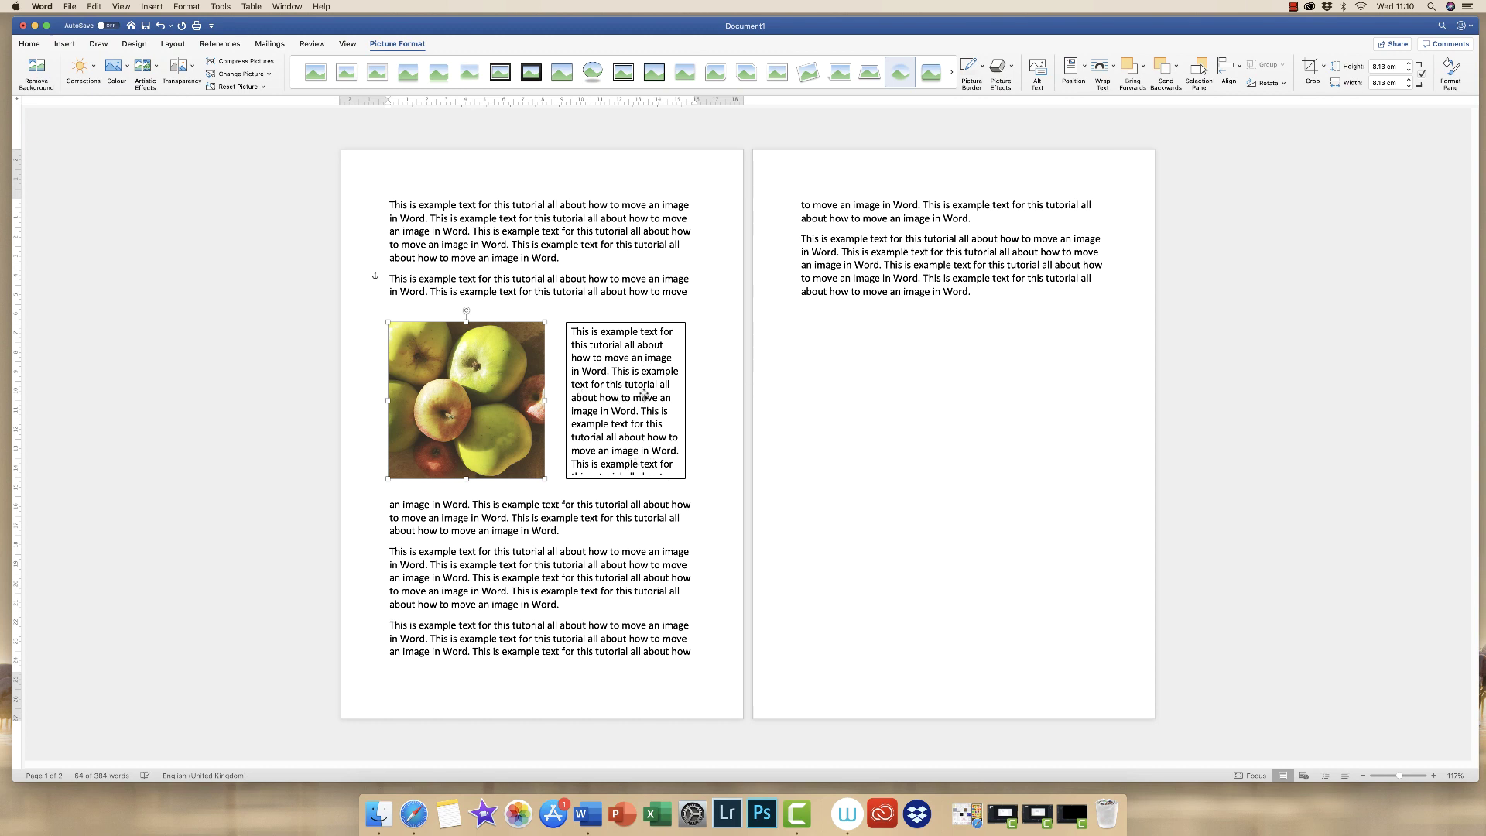
key("super+y")
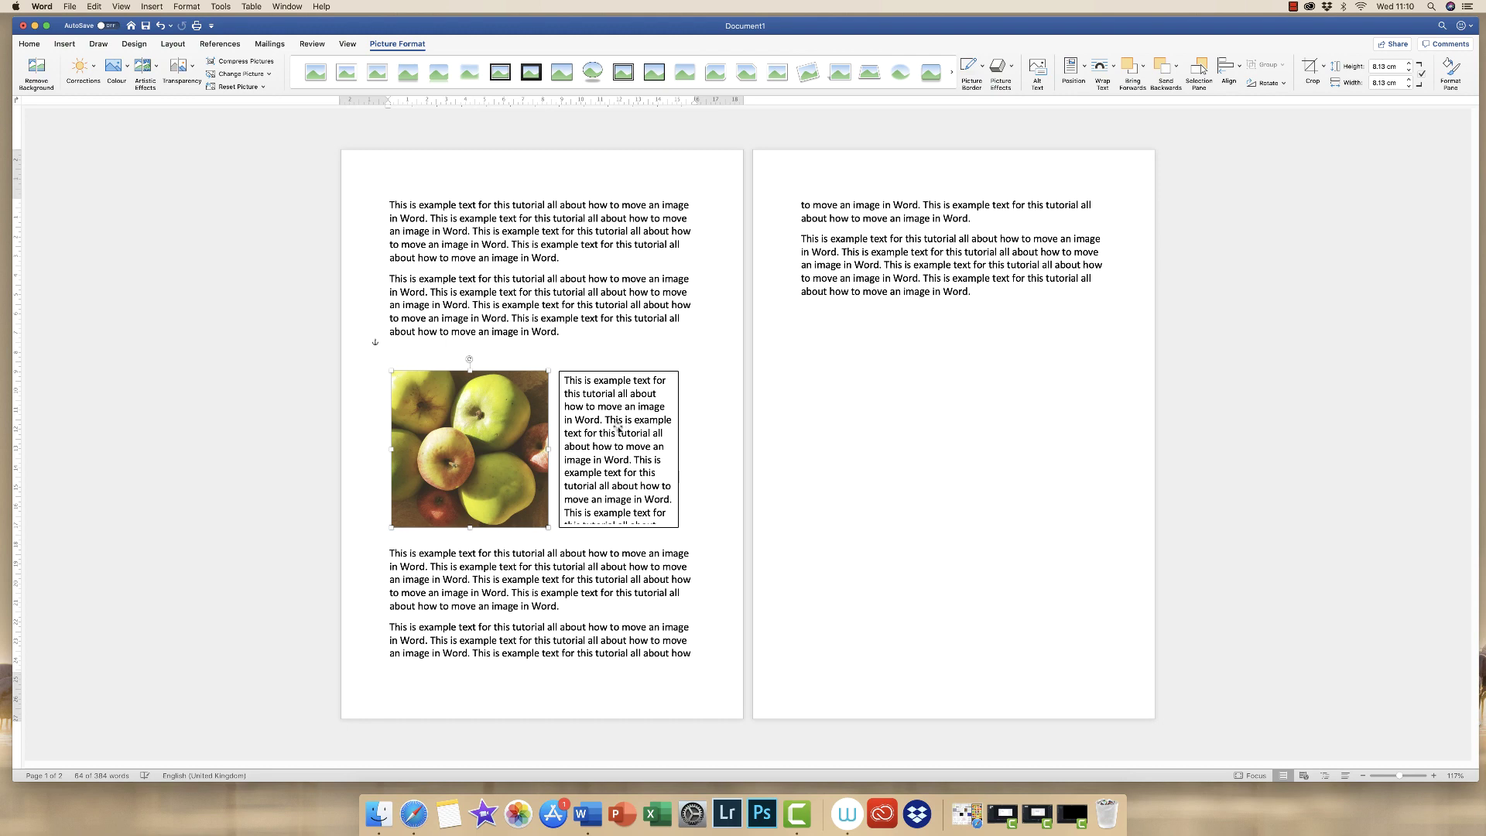
- Set the text box beside the apples photo to No Outline
left_click(615, 454)
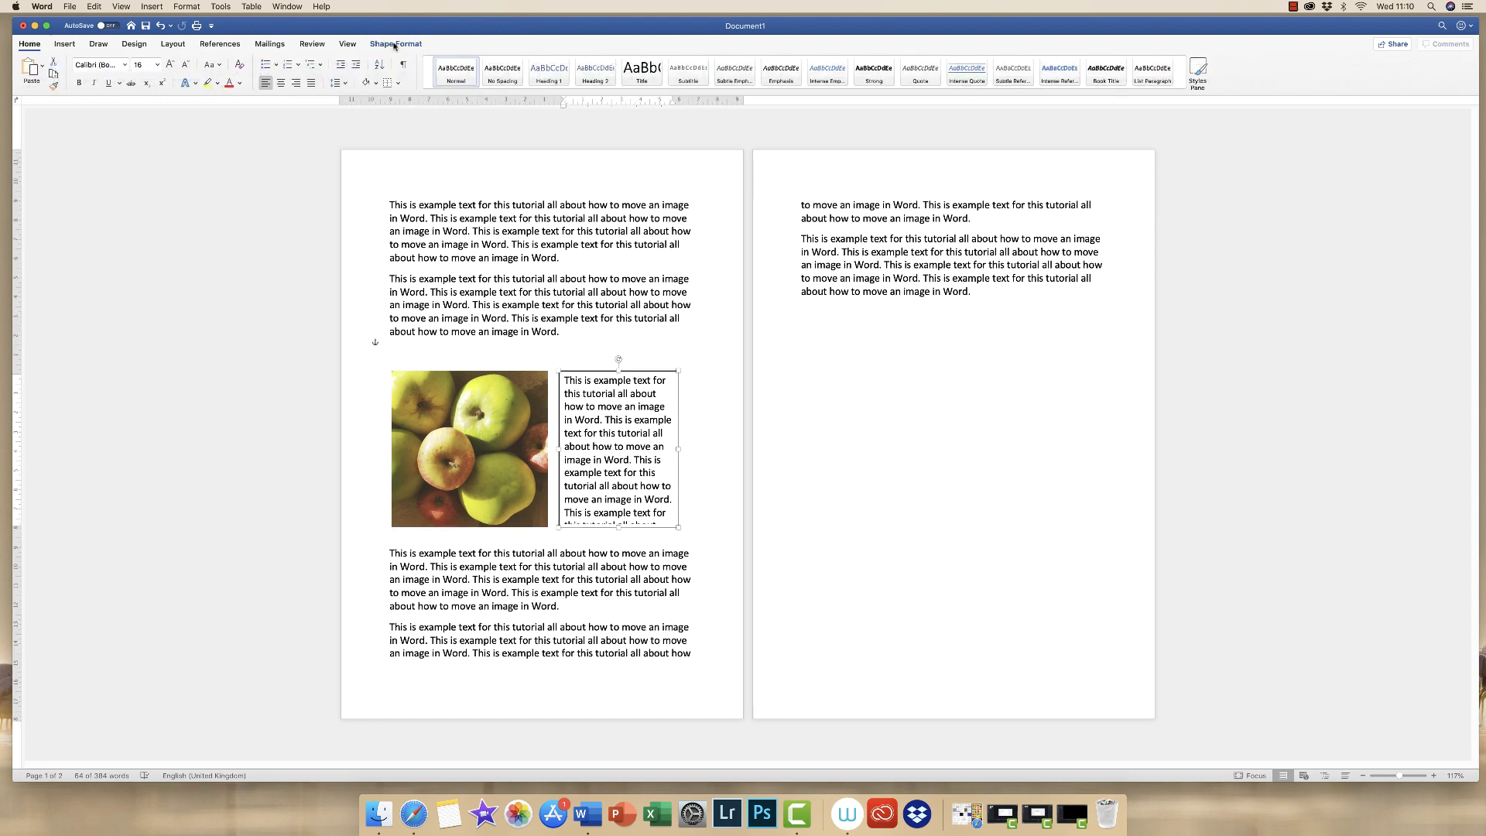
left_click(394, 45)
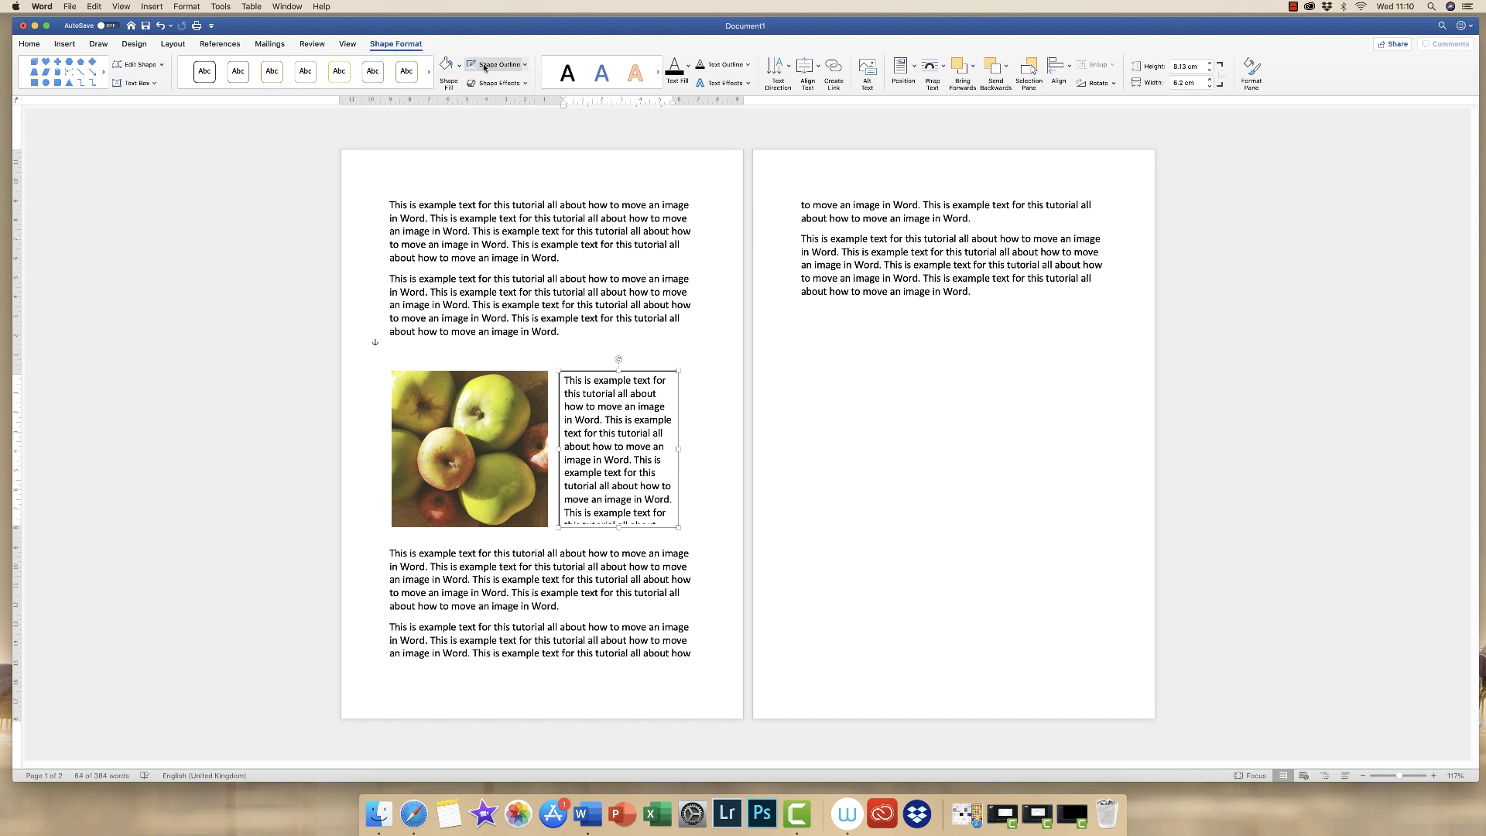
left_click(525, 65)
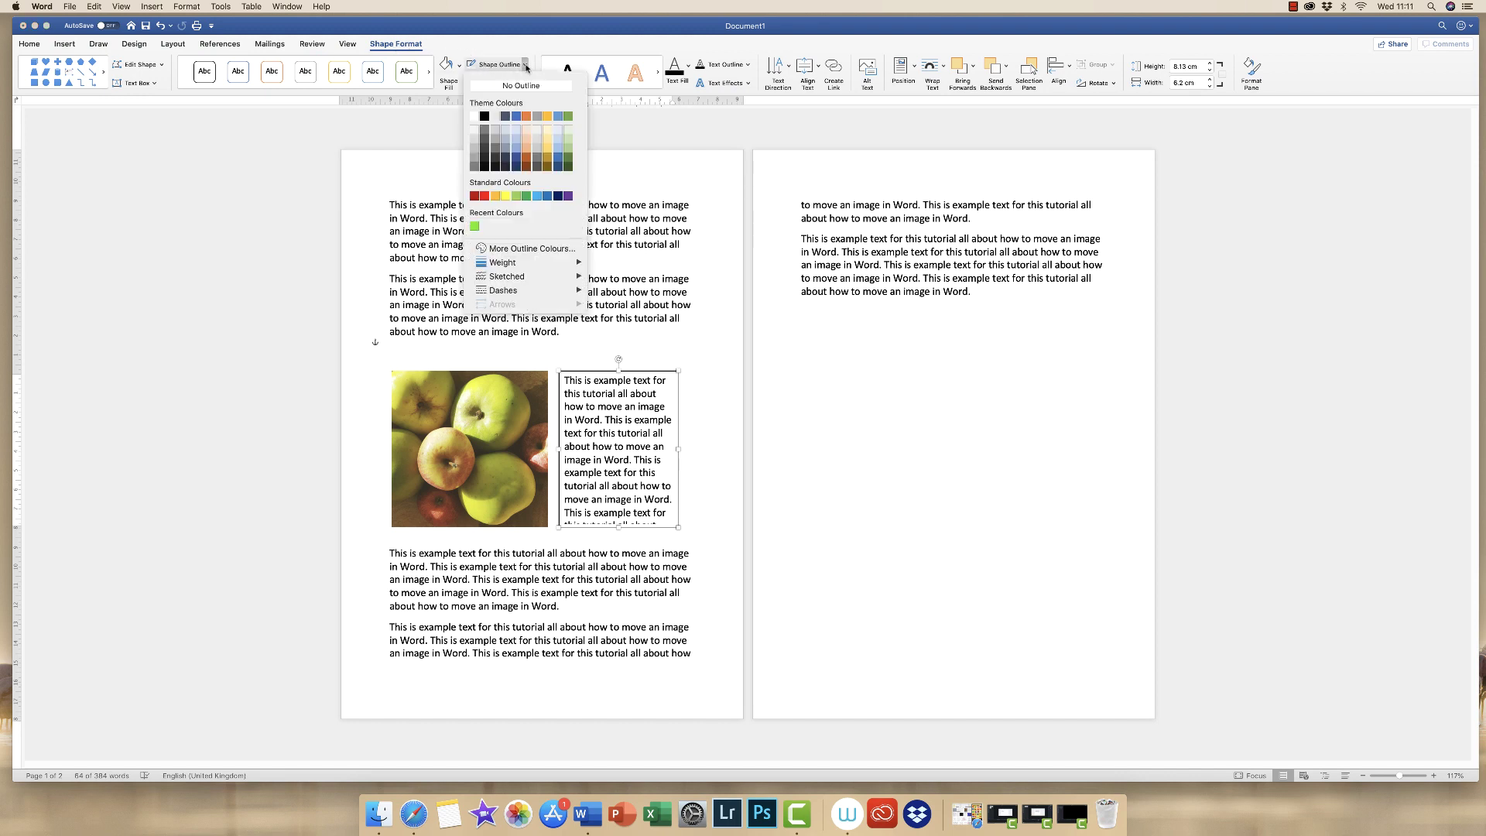
left_click(512, 85)
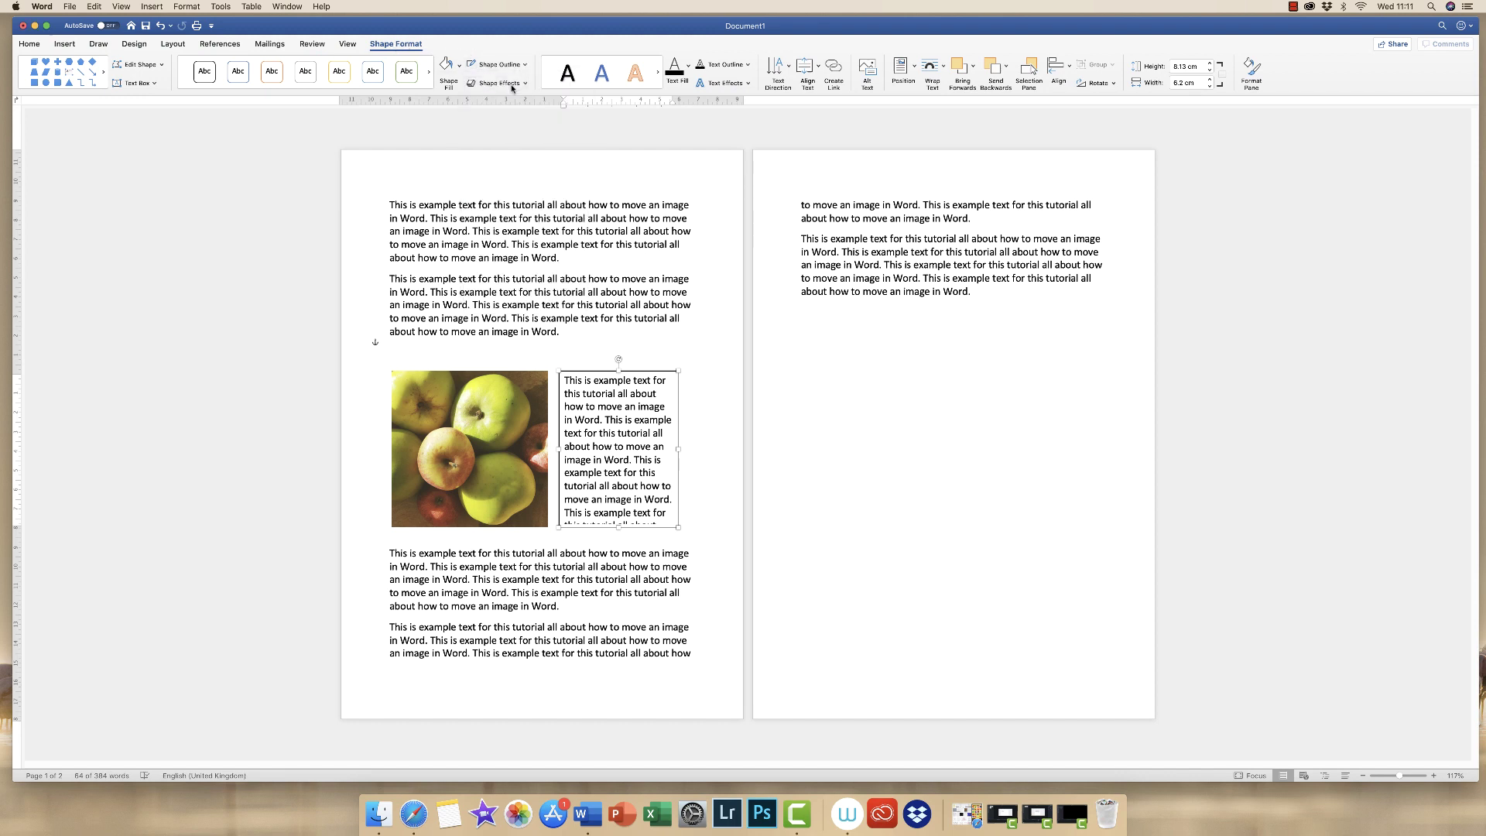
left_click(838, 448)
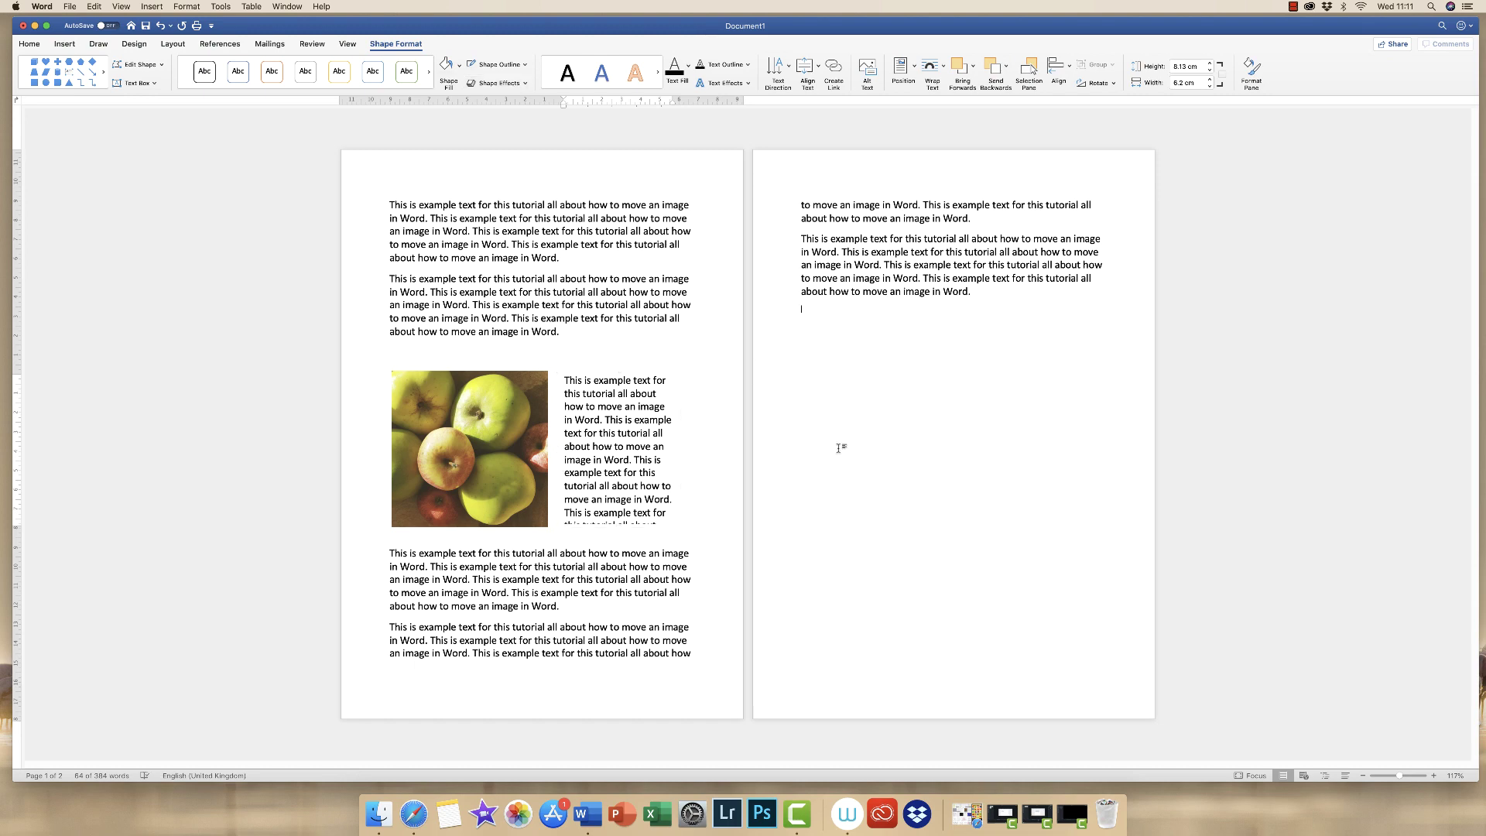
- Select all the text box text and set its font size to 14 pt
left_click(622, 444)
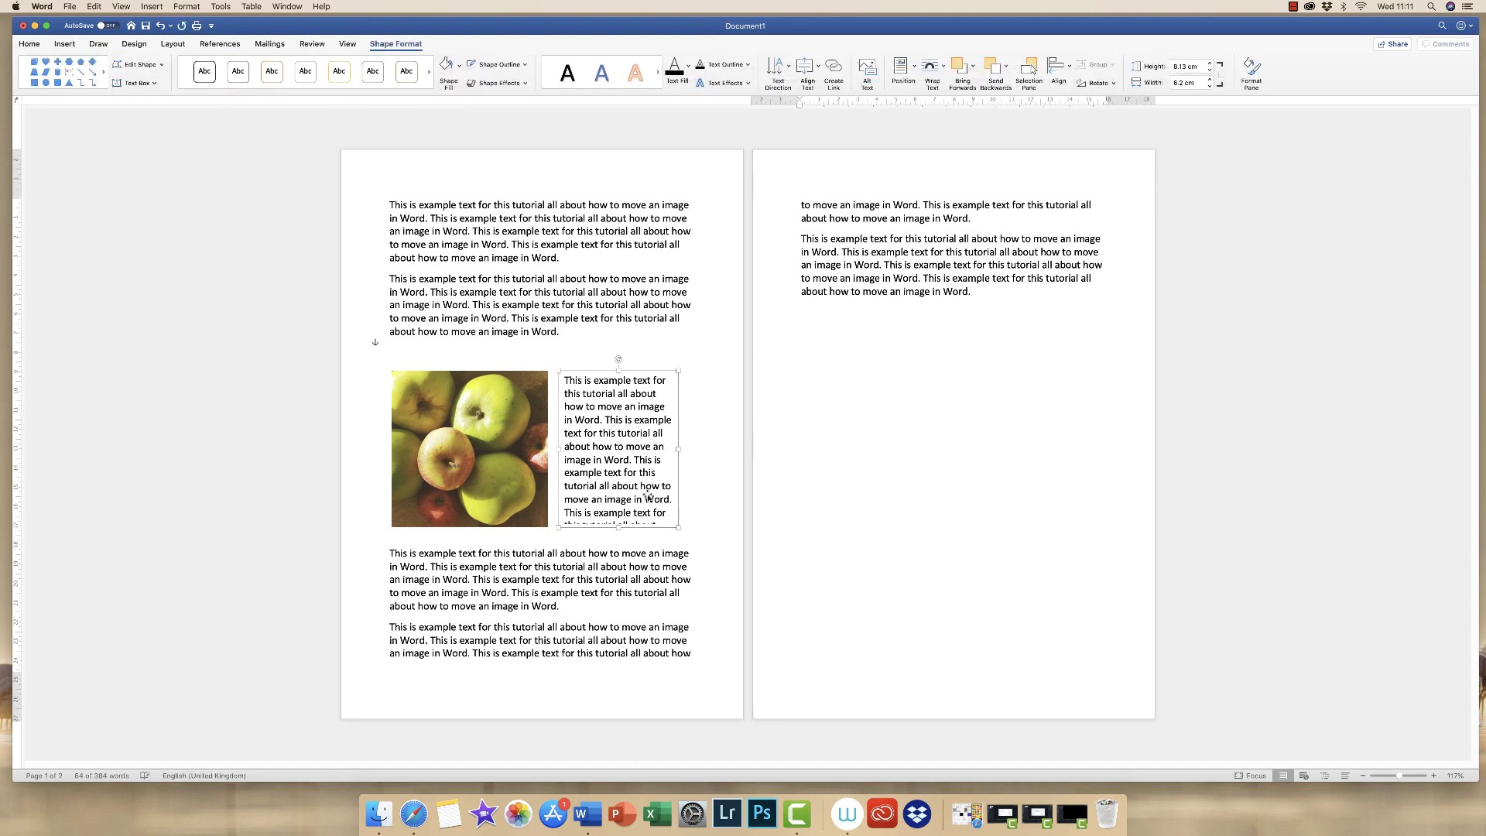
left_click_drag(660, 515, 576, 381)
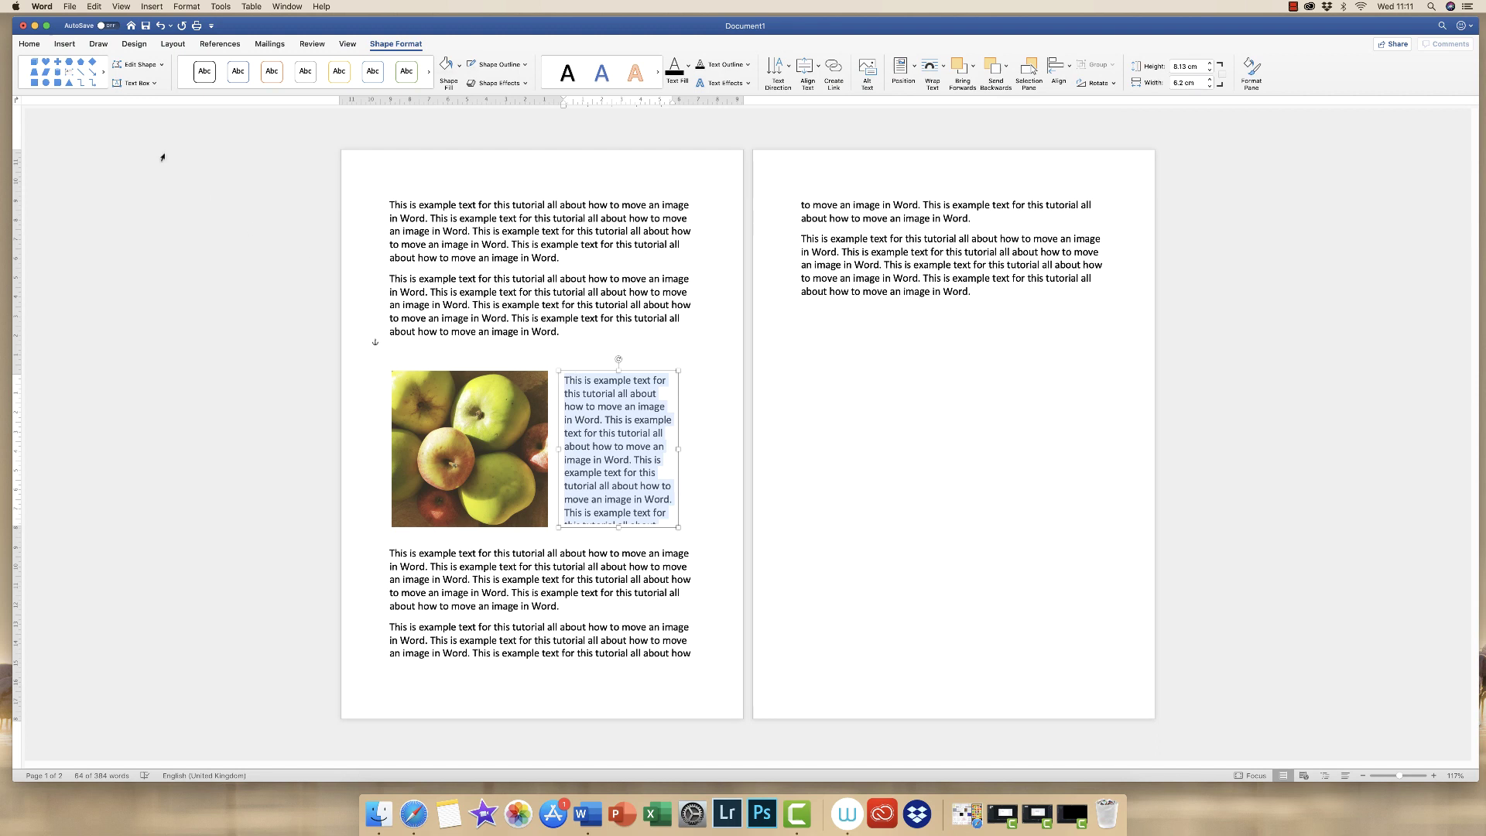
left_click(36, 46)
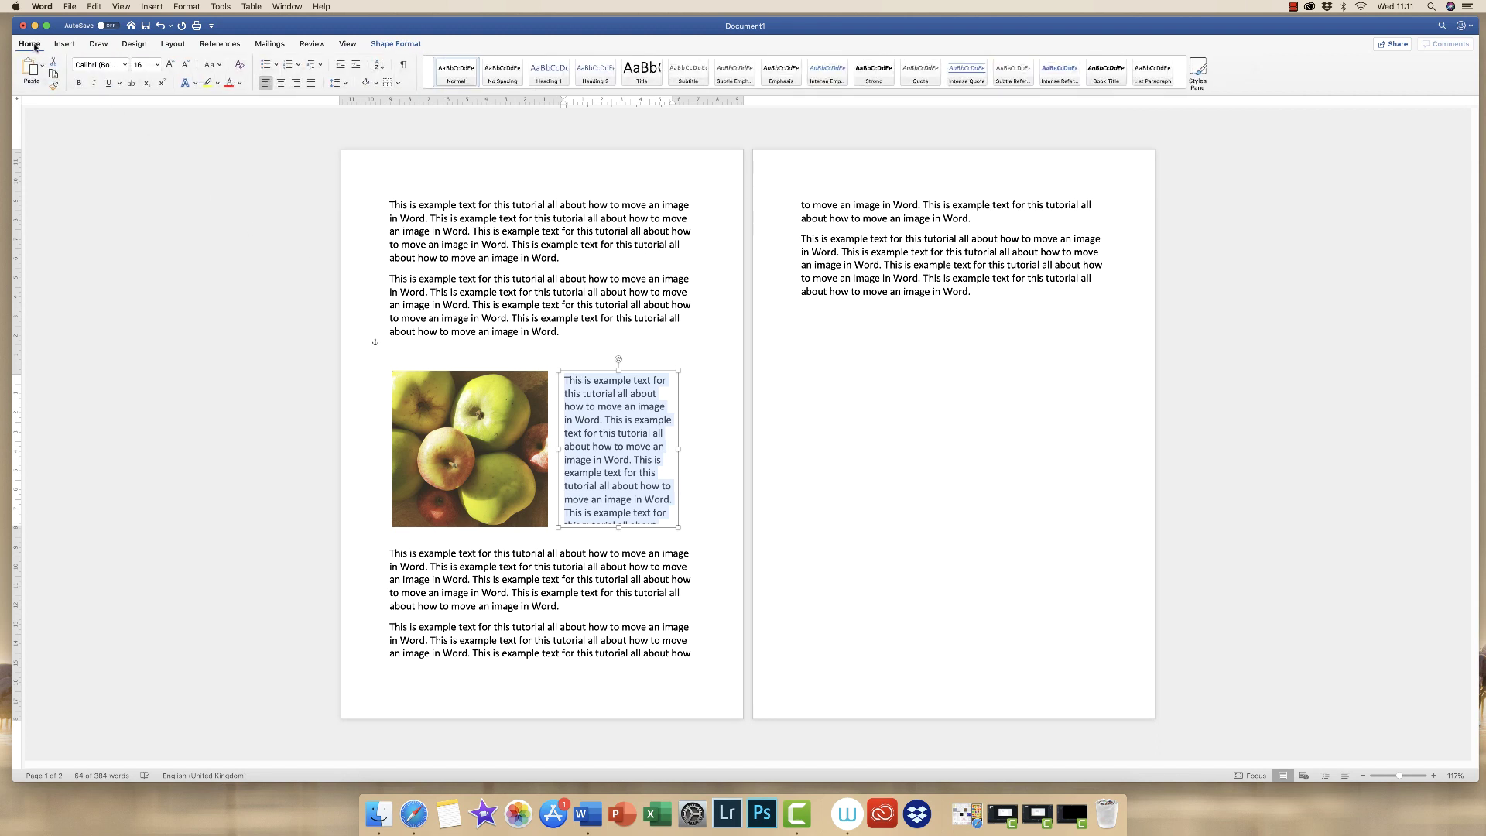
left_click(187, 65)
left_click(187, 65)
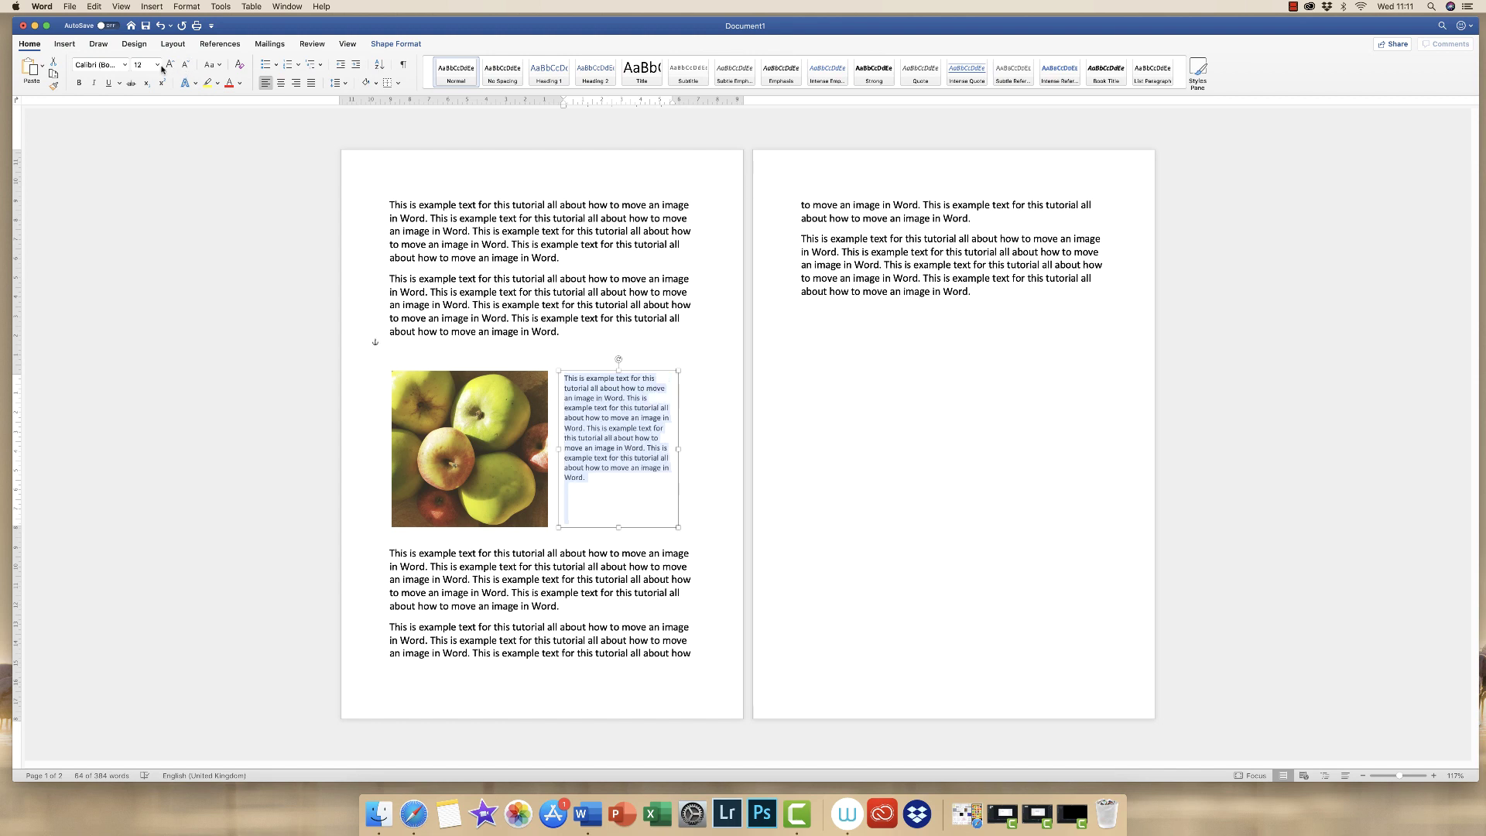
left_click(170, 65)
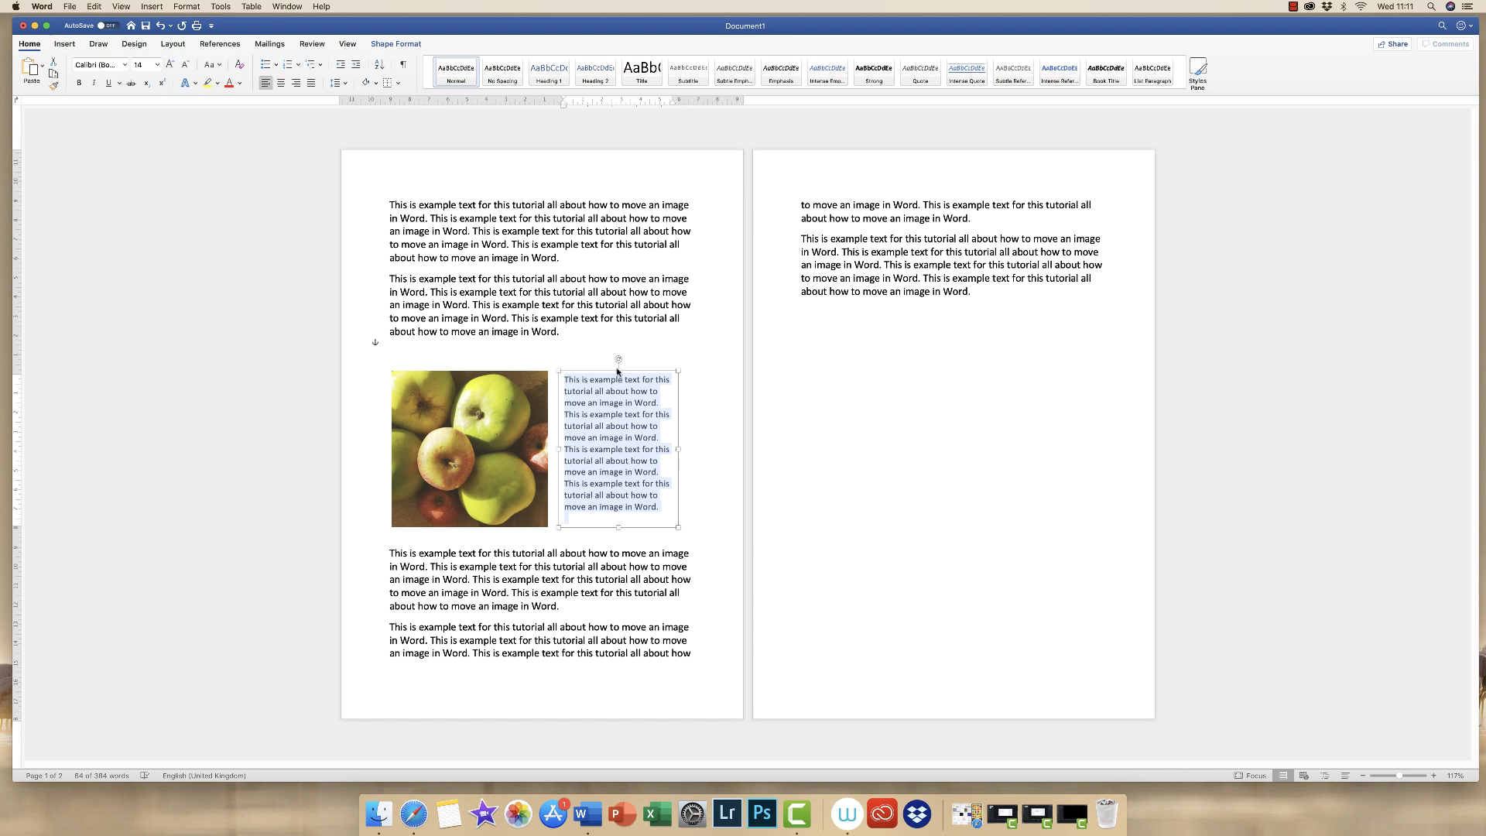
- After trying the other alignments, centre-align the text box text
left_click(282, 86)
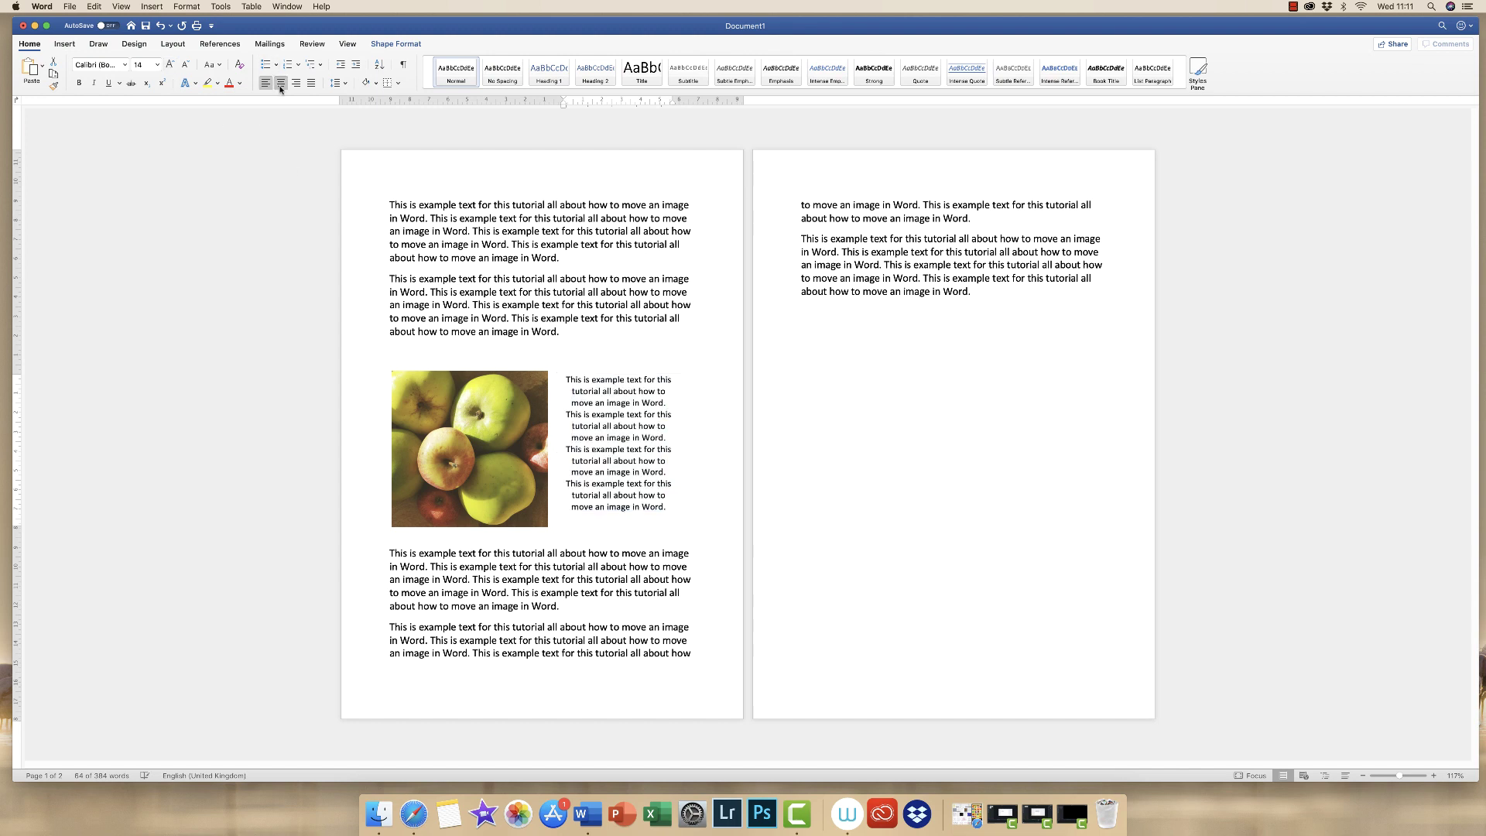
left_click(297, 86)
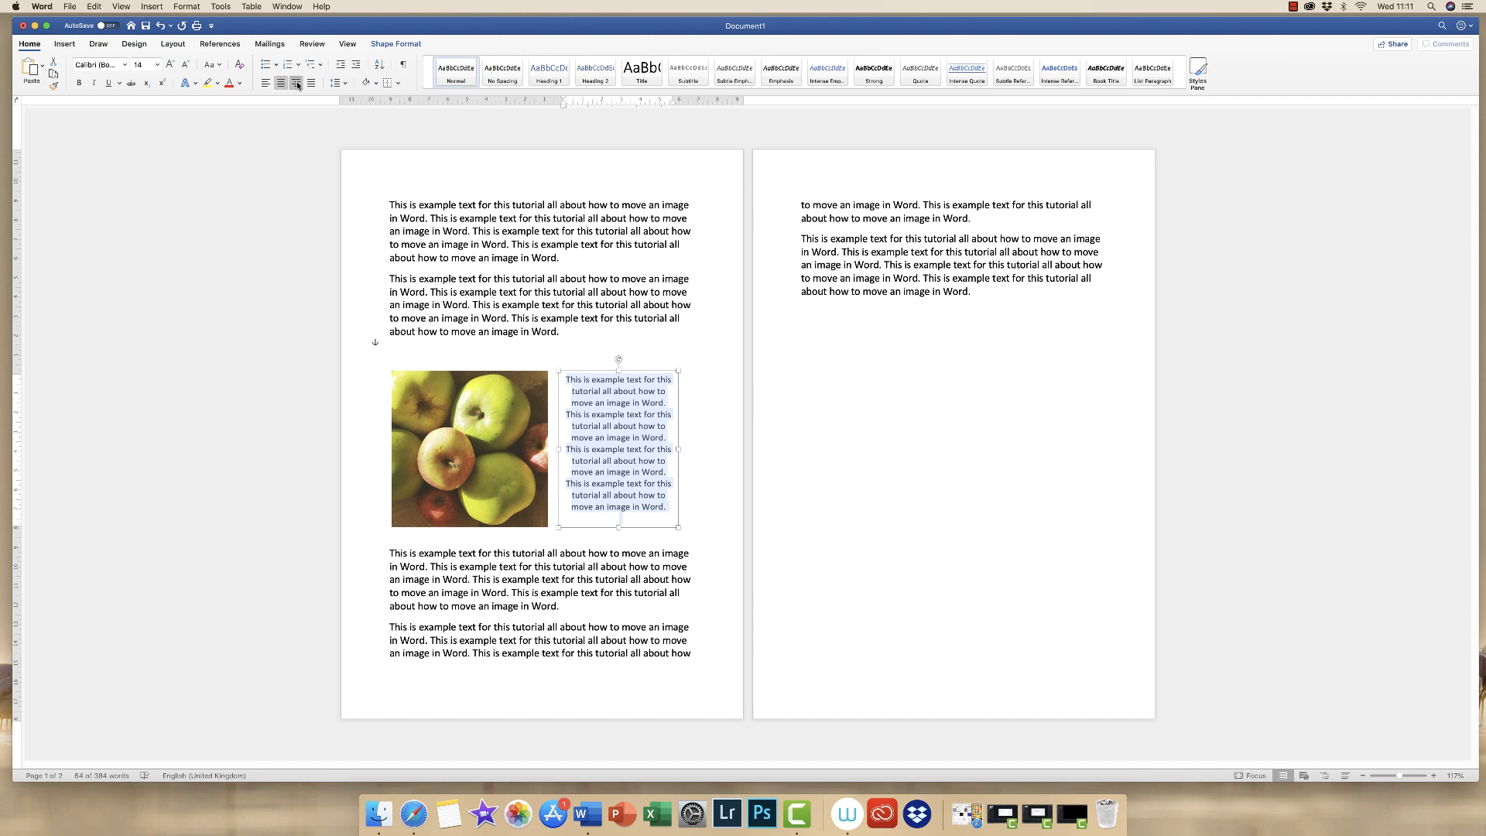
left_click(296, 86)
left_click(312, 86)
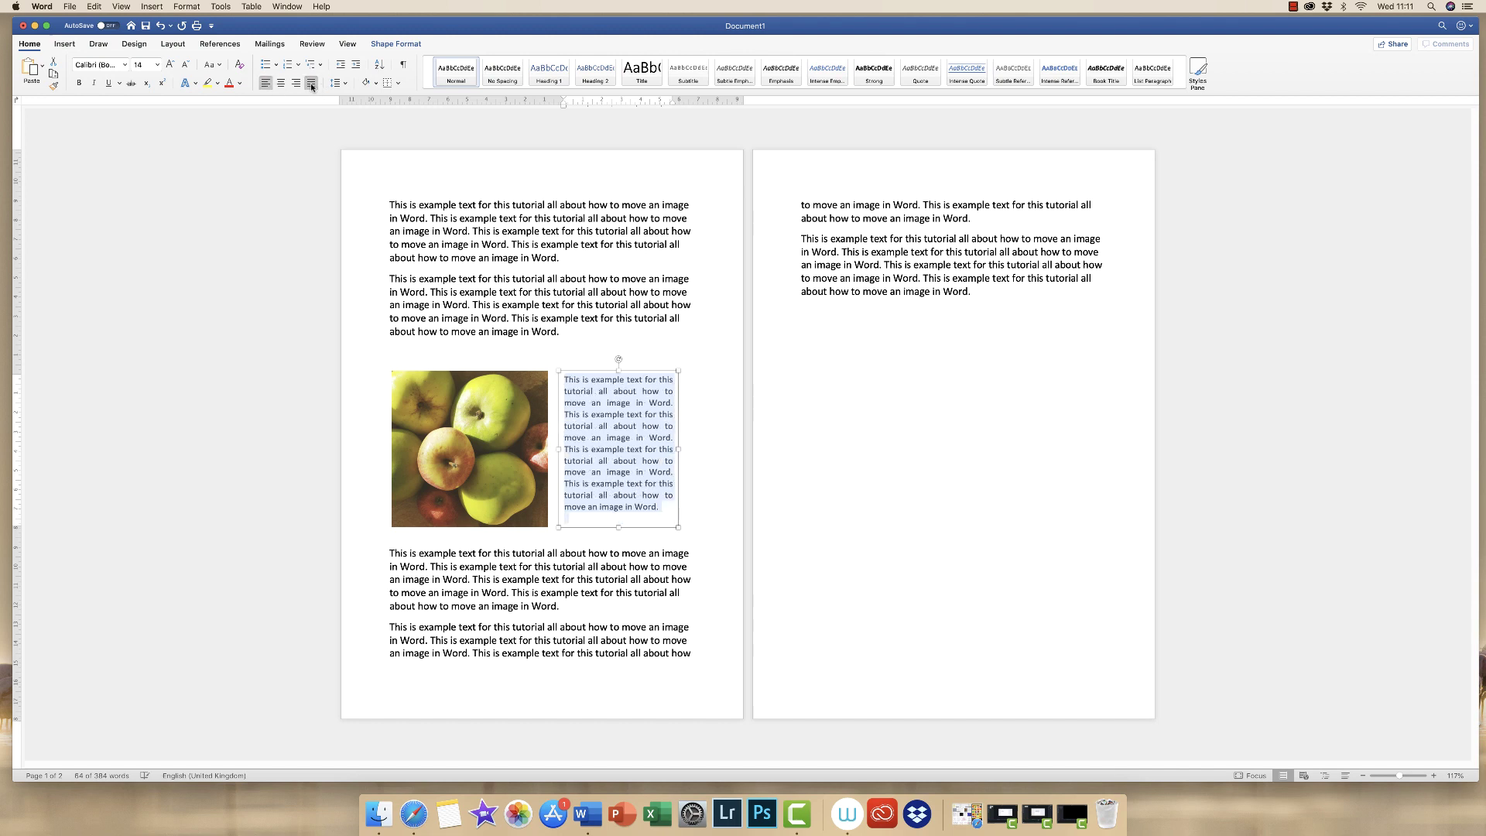
left_click(283, 85)
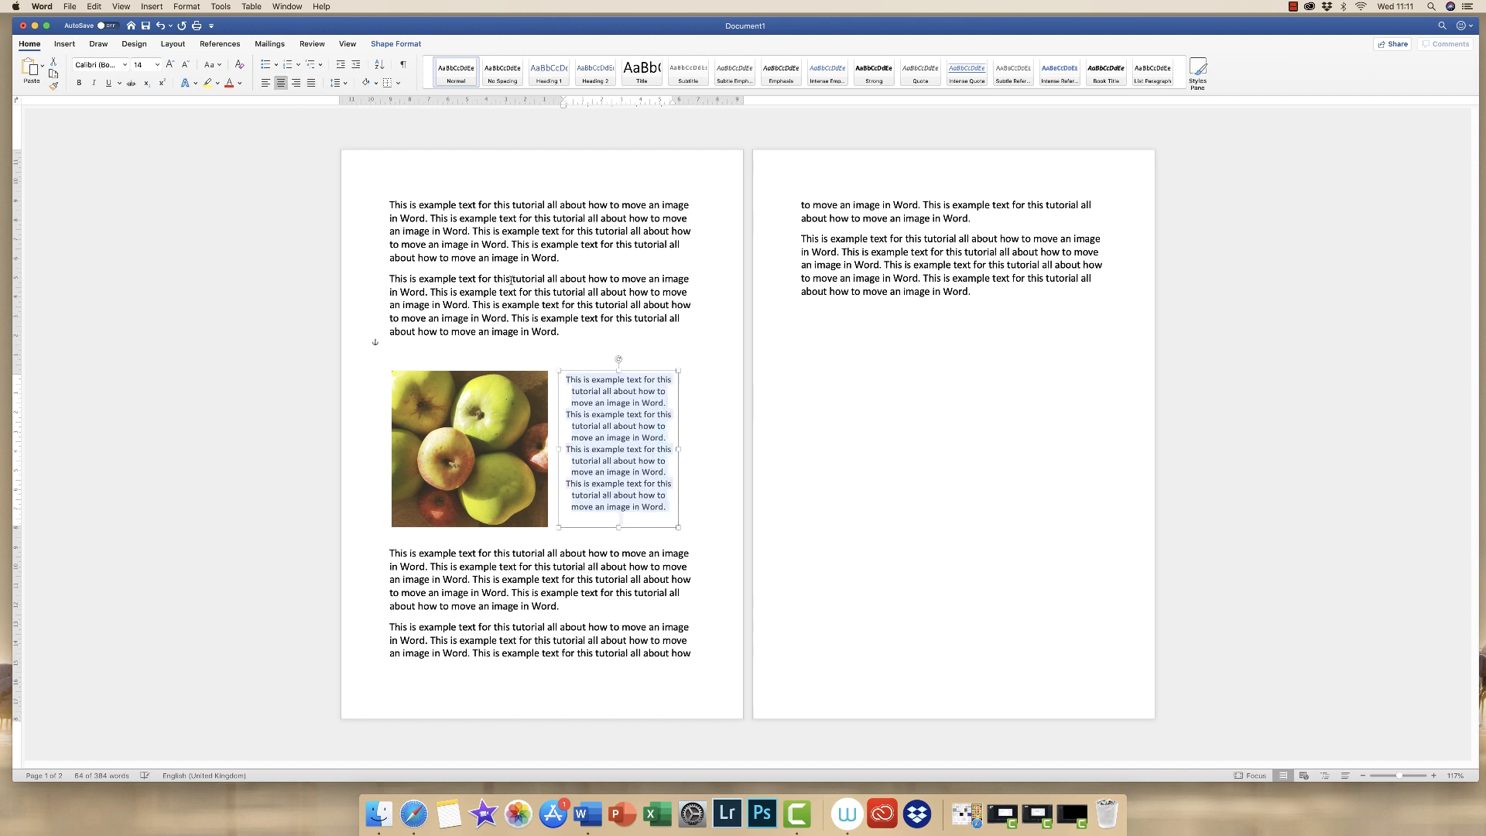
- Preview the text box, then nudge it slightly lower beside the apples photo
left_click(864, 468)
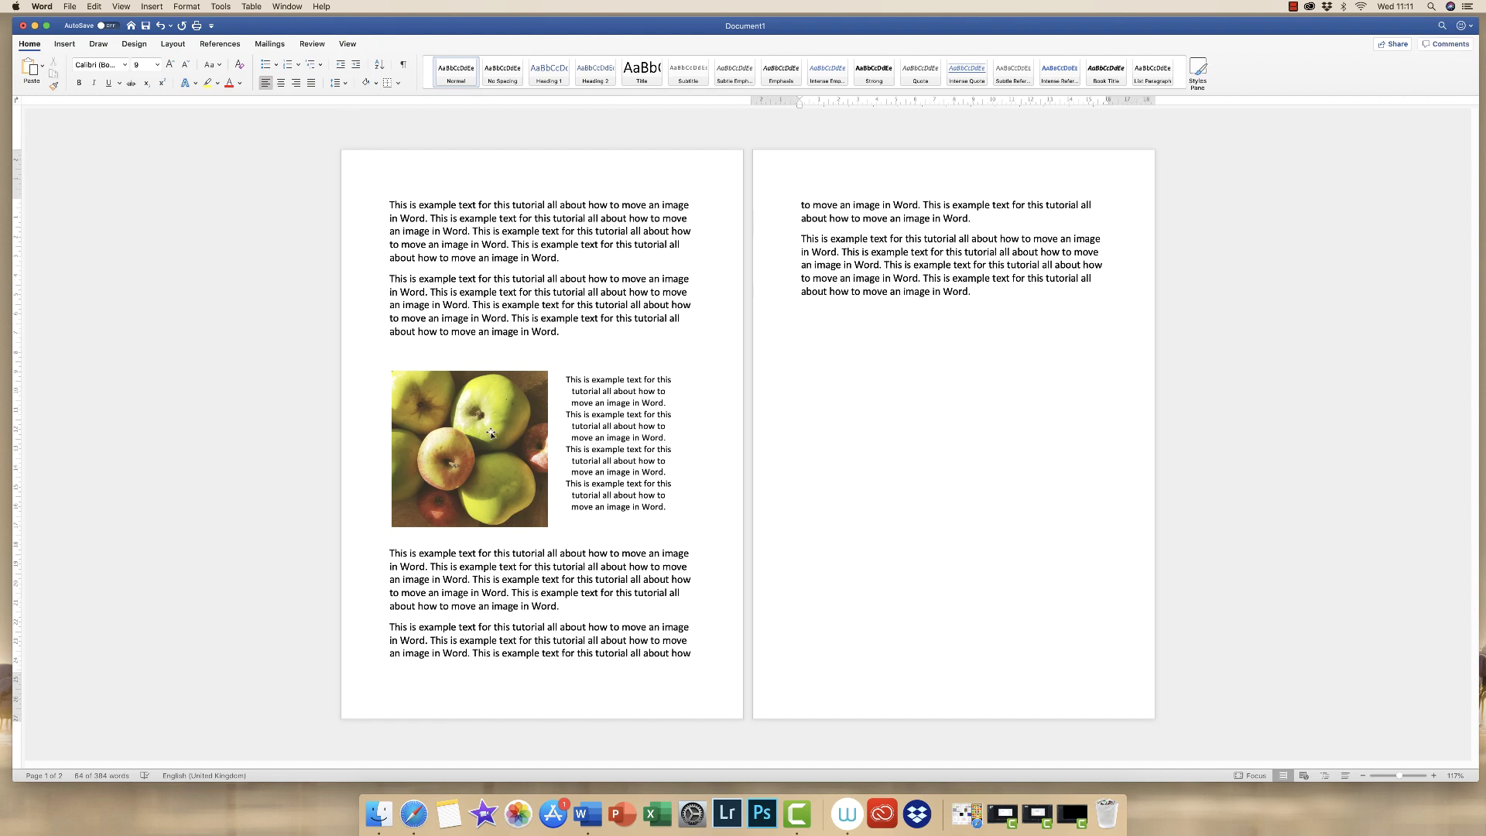
left_click(611, 437)
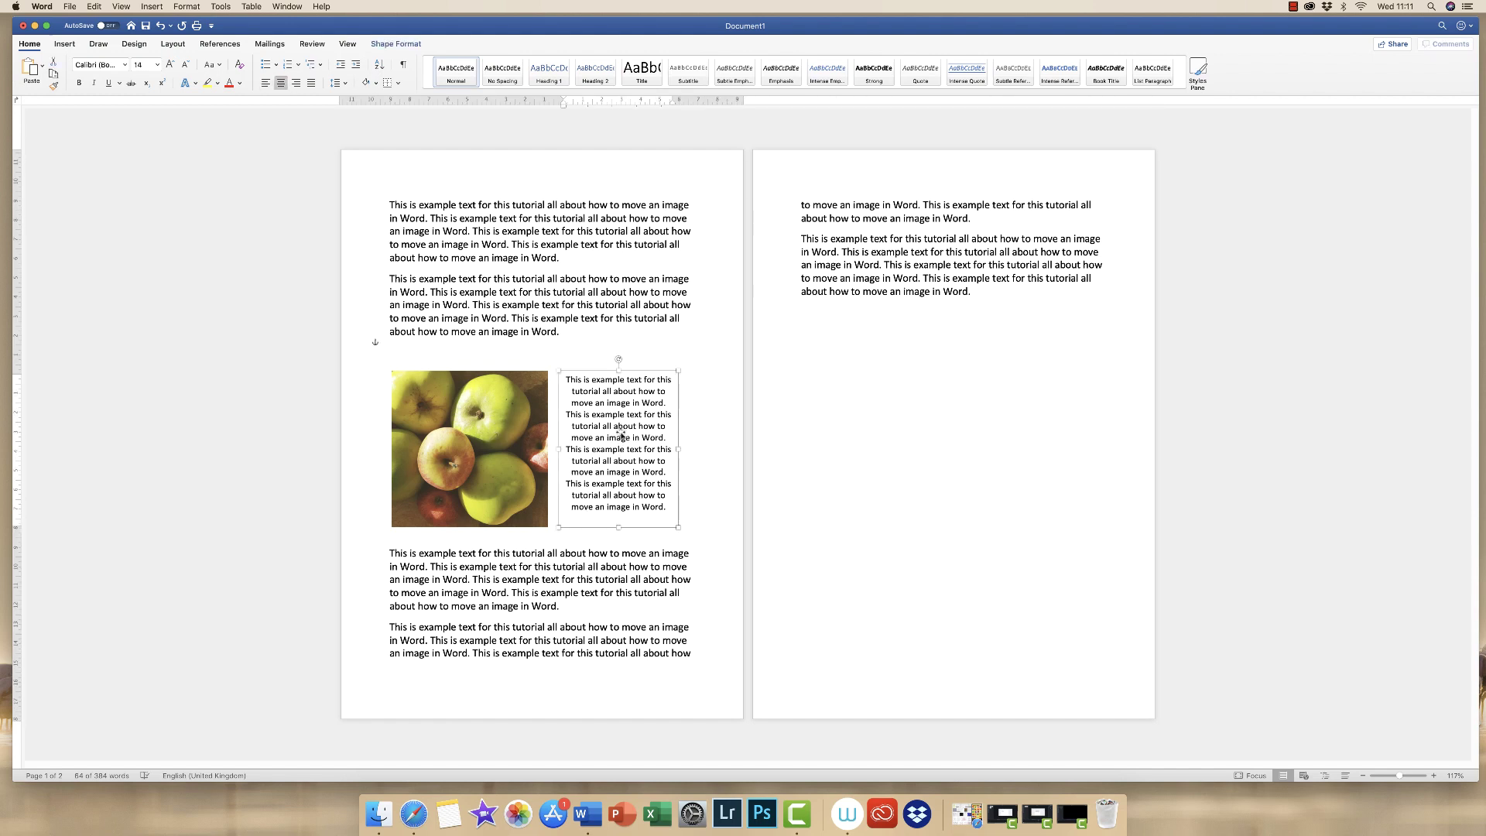
mouse_move(619, 526)
left_mouse_down()
mouse_move(620, 546)
mouse_move(619, 524)
left_mouse_up()
left_click_drag(623, 450, 624, 457)
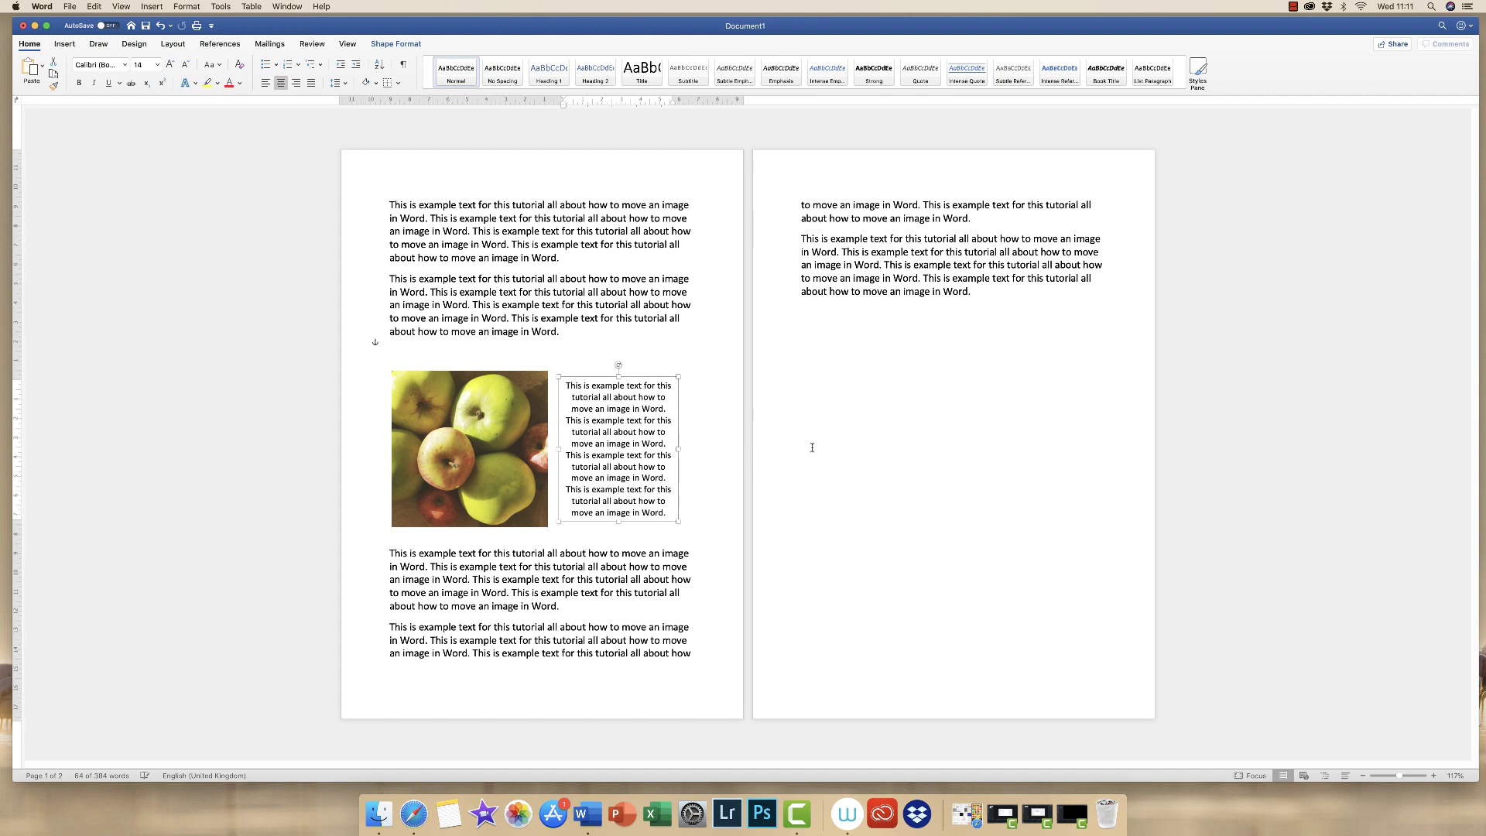
- Shrink the apples photo by dragging its corner handle inward
left_click(809, 444)
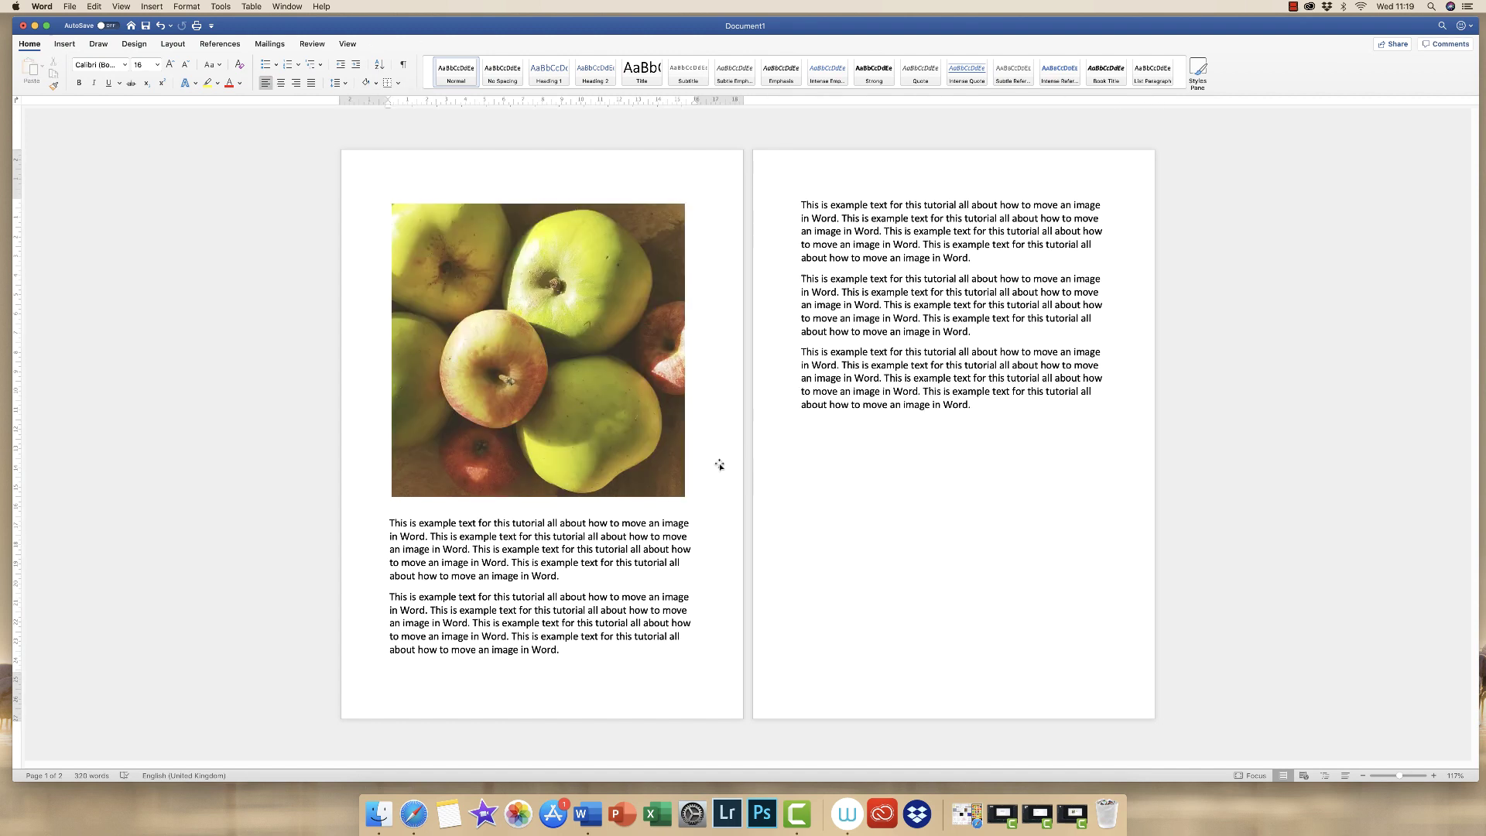
left_click(559, 400)
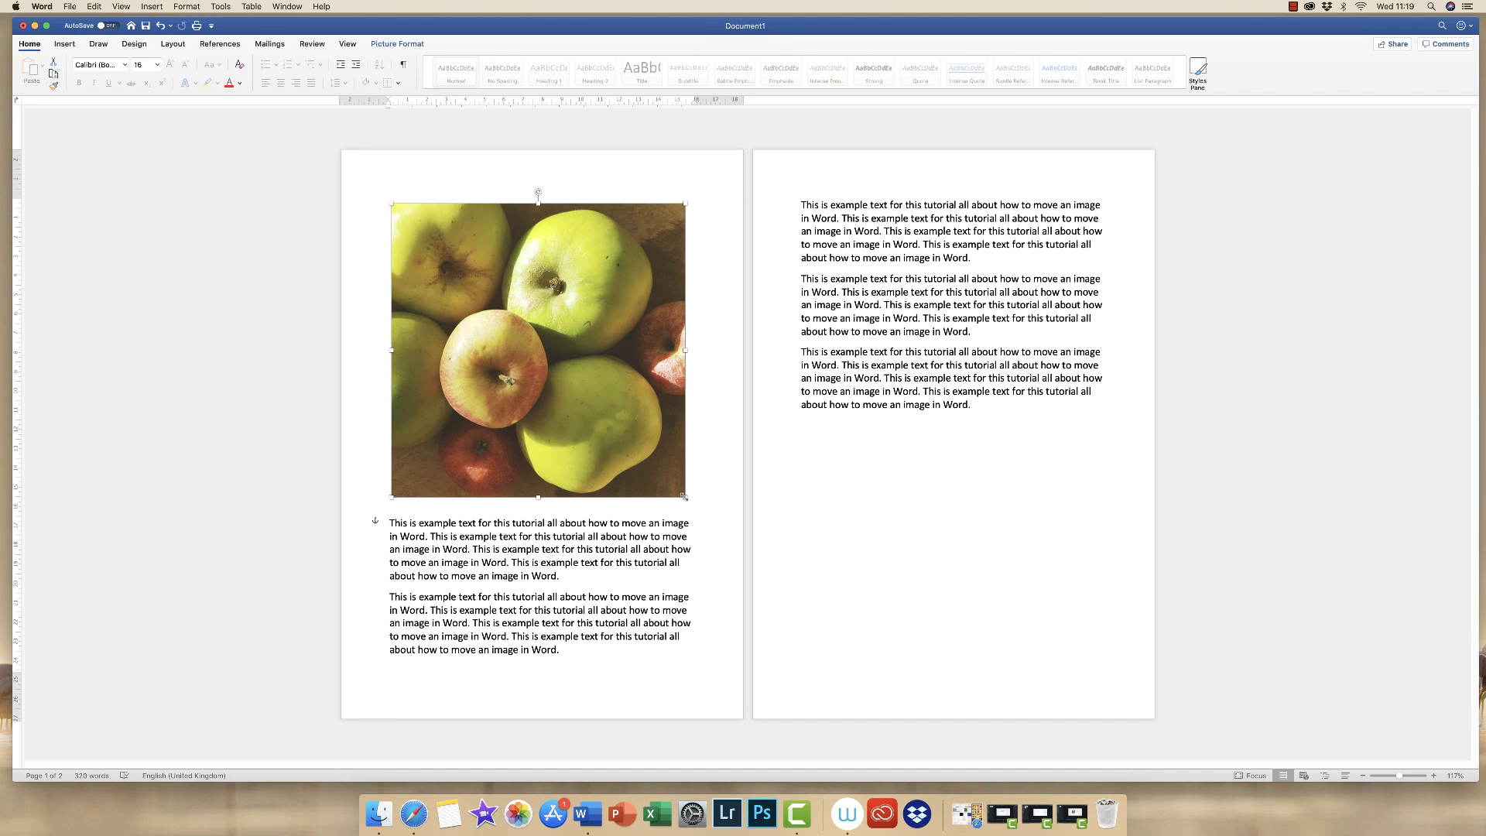
left_click_drag(685, 498, 688, 452)
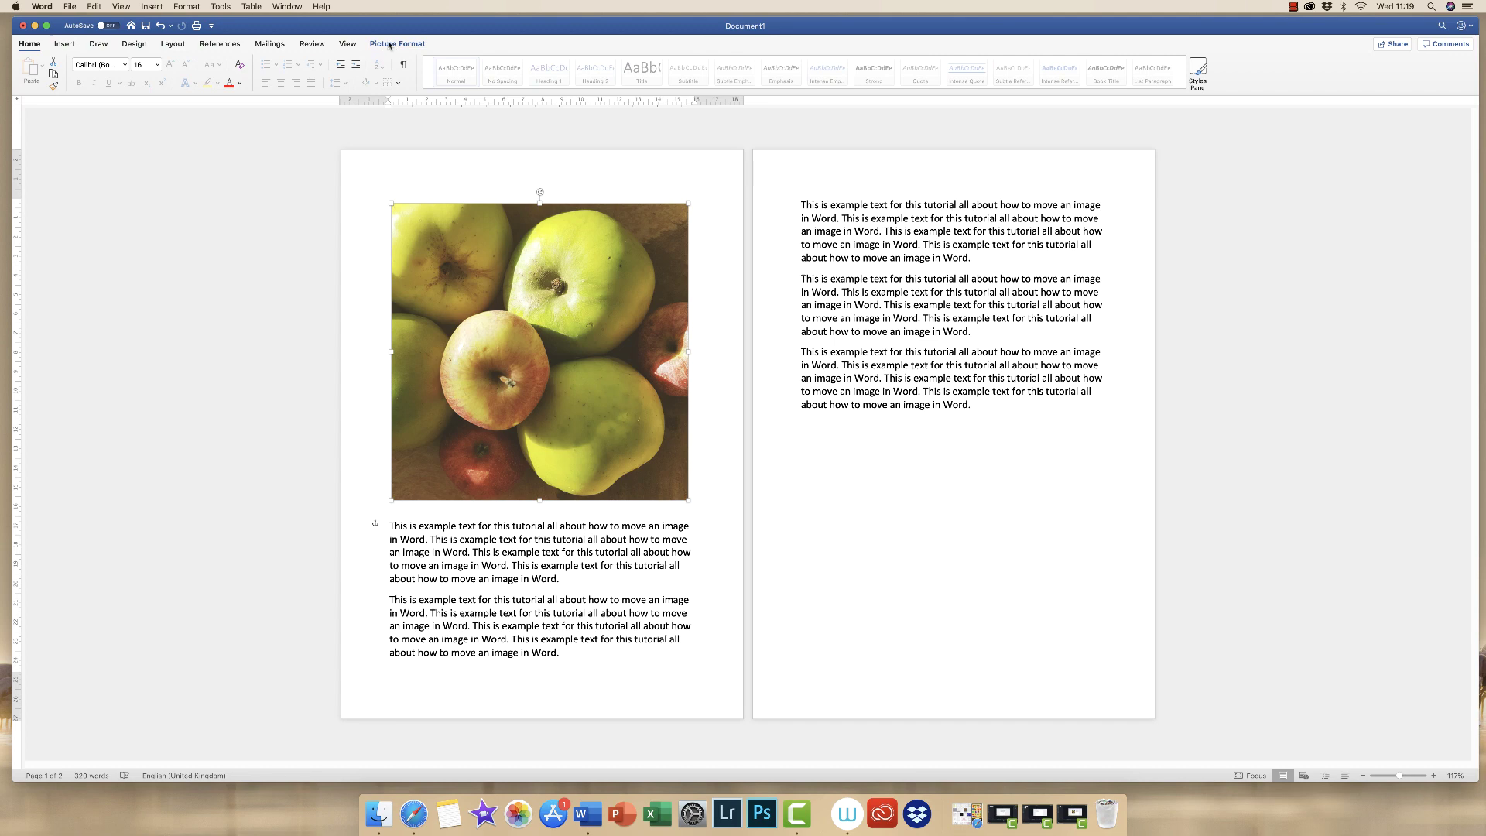
- Crop the apples photo from all sides down to the central apple
left_click(399, 45)
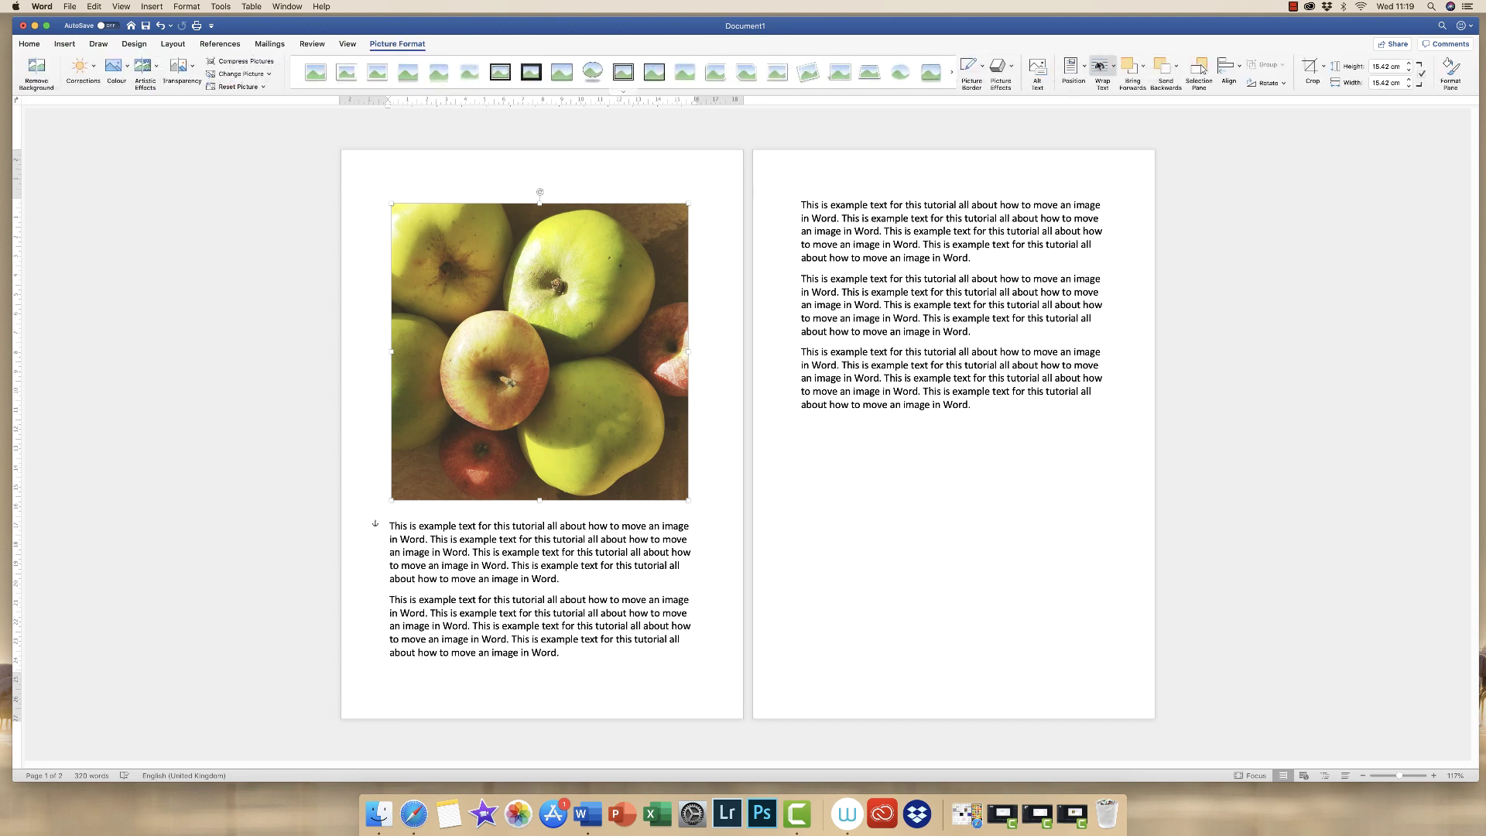
left_click(1312, 69)
left_click(1323, 69)
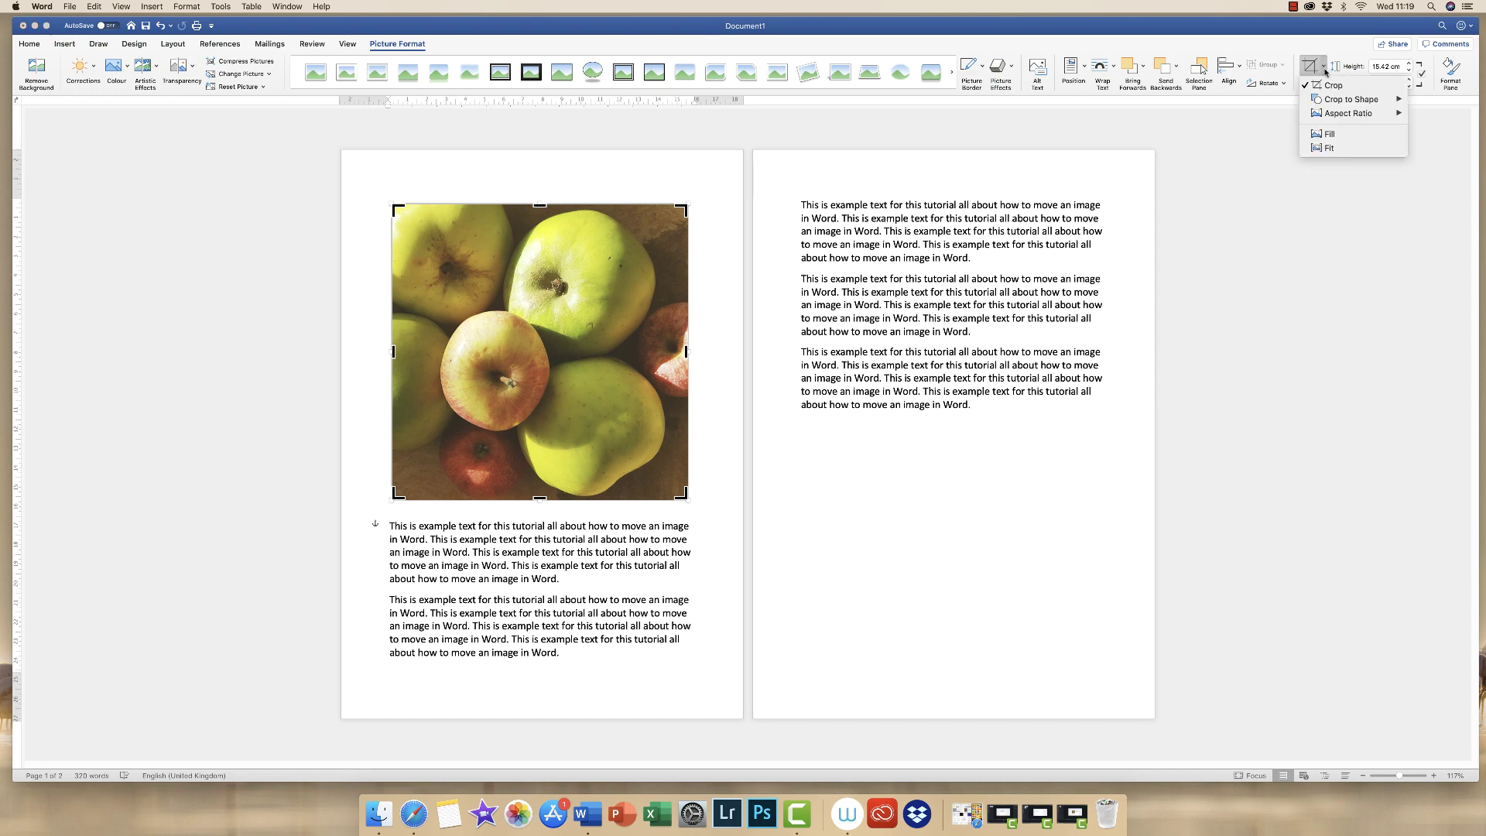
left_click(1325, 70)
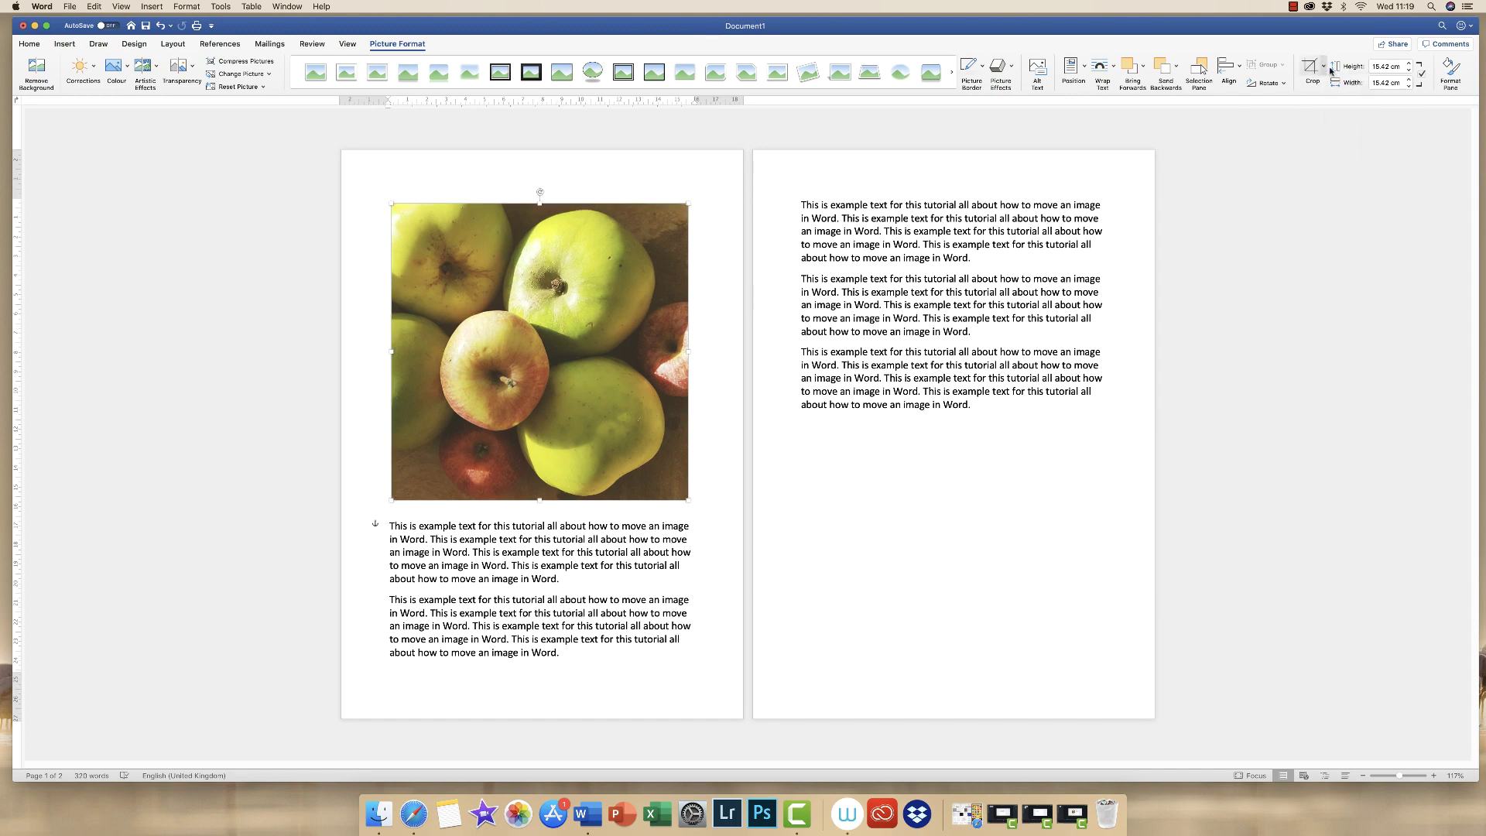
left_click(1312, 68)
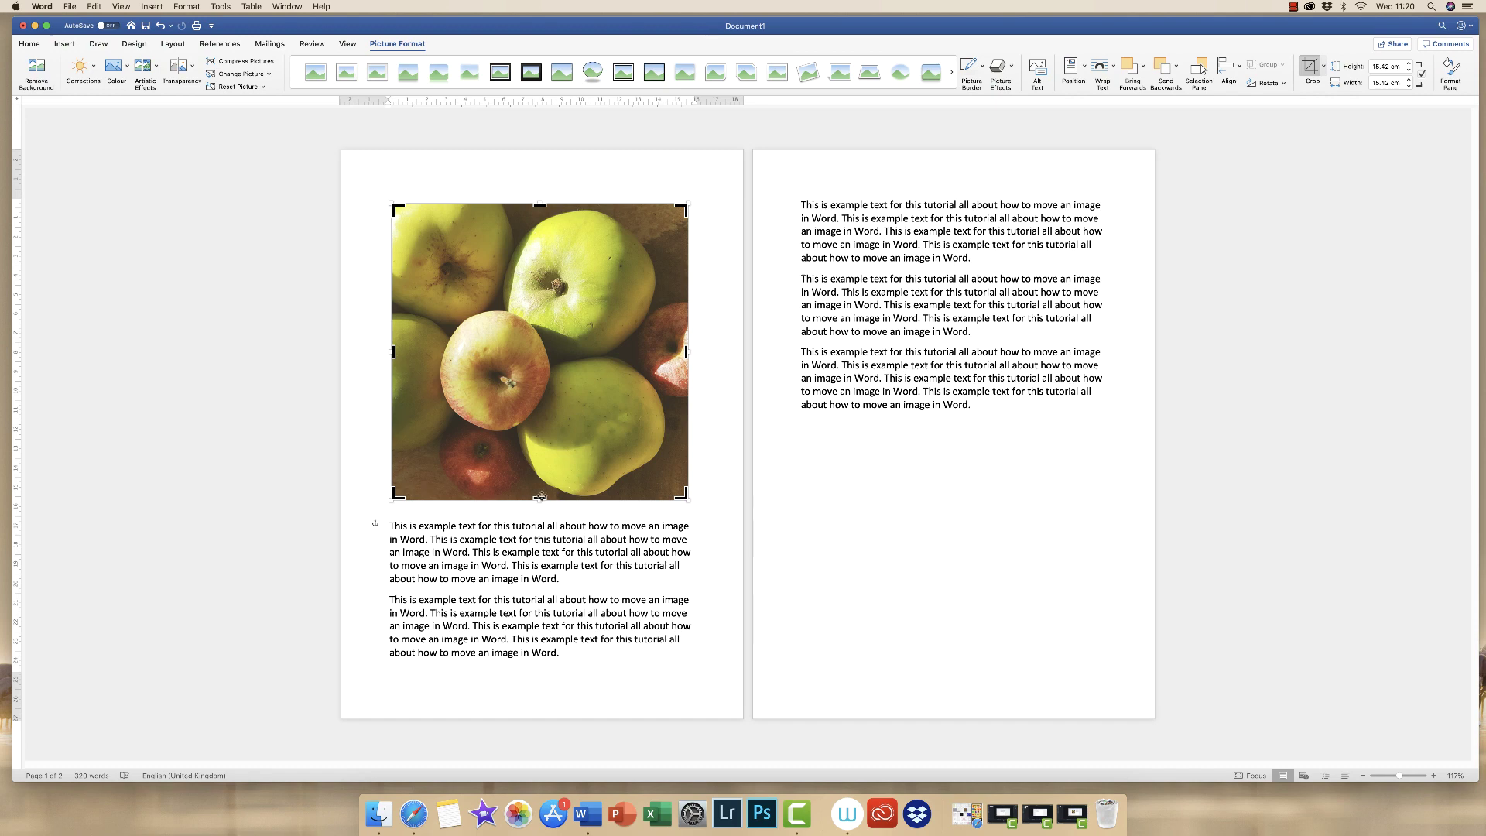
left_click_drag(684, 495, 575, 452)
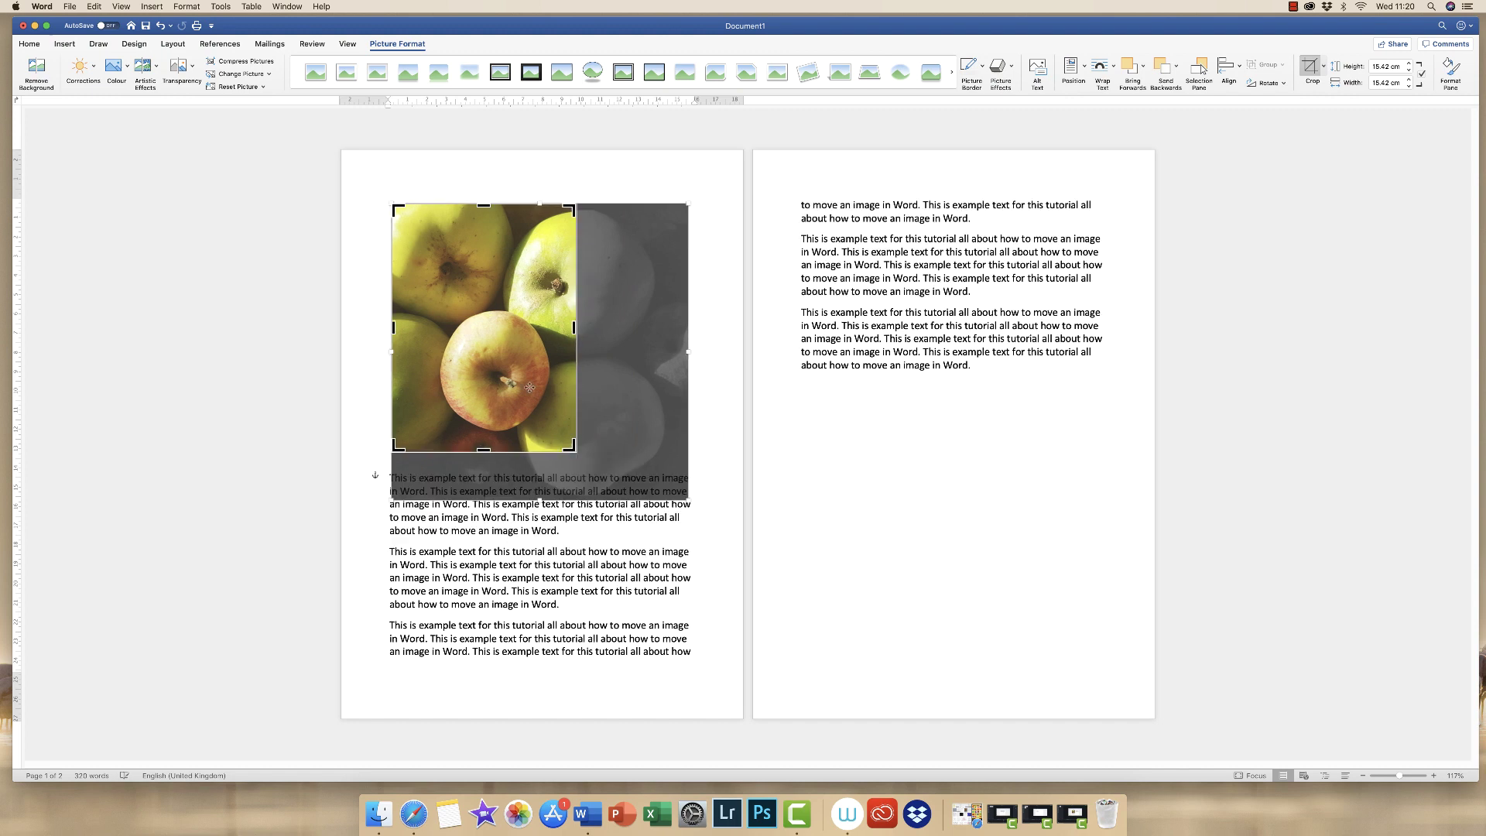
left_click_drag(394, 207, 414, 291)
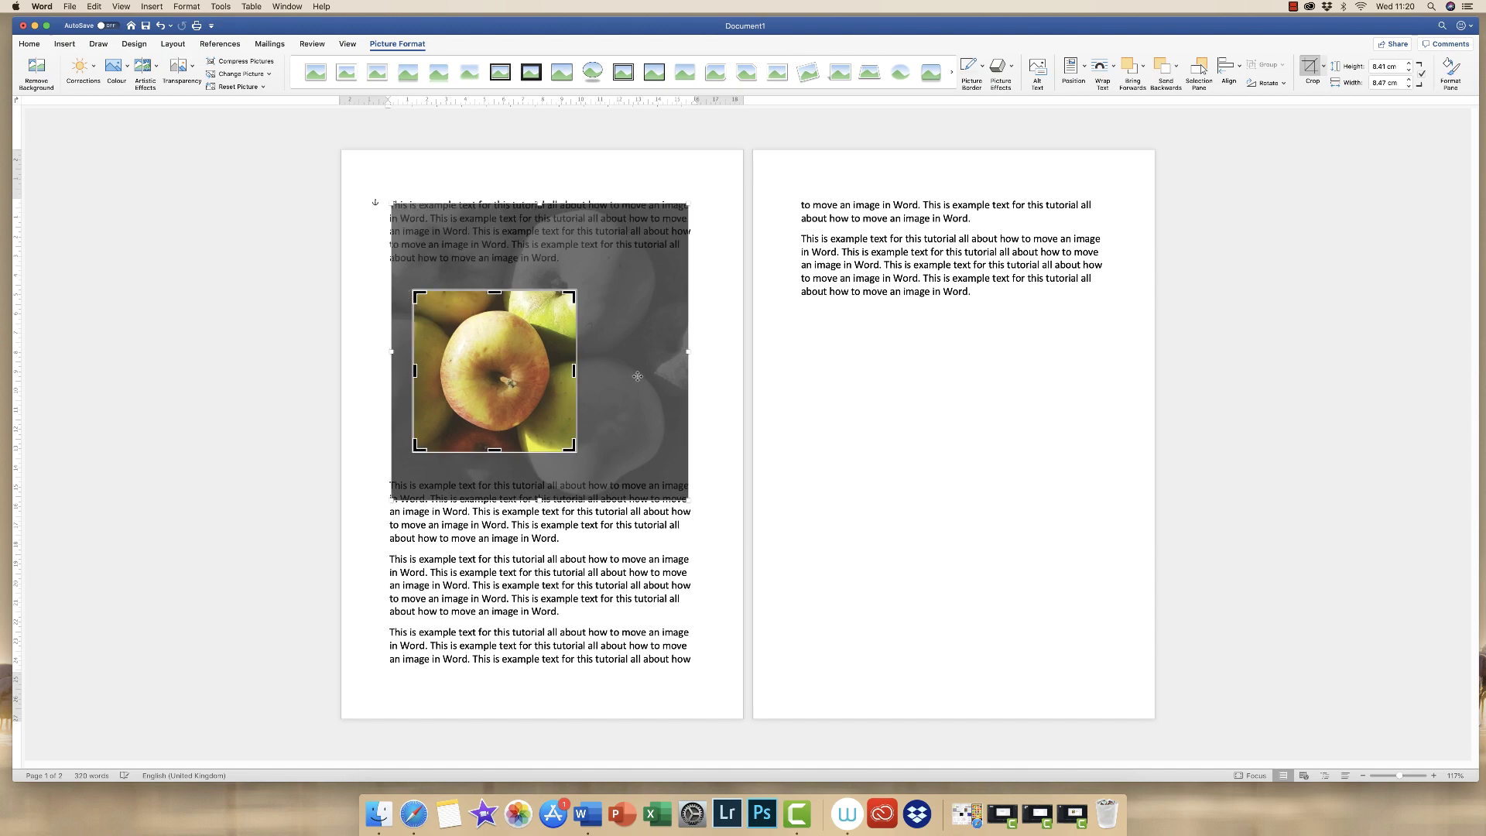
key("Escape")
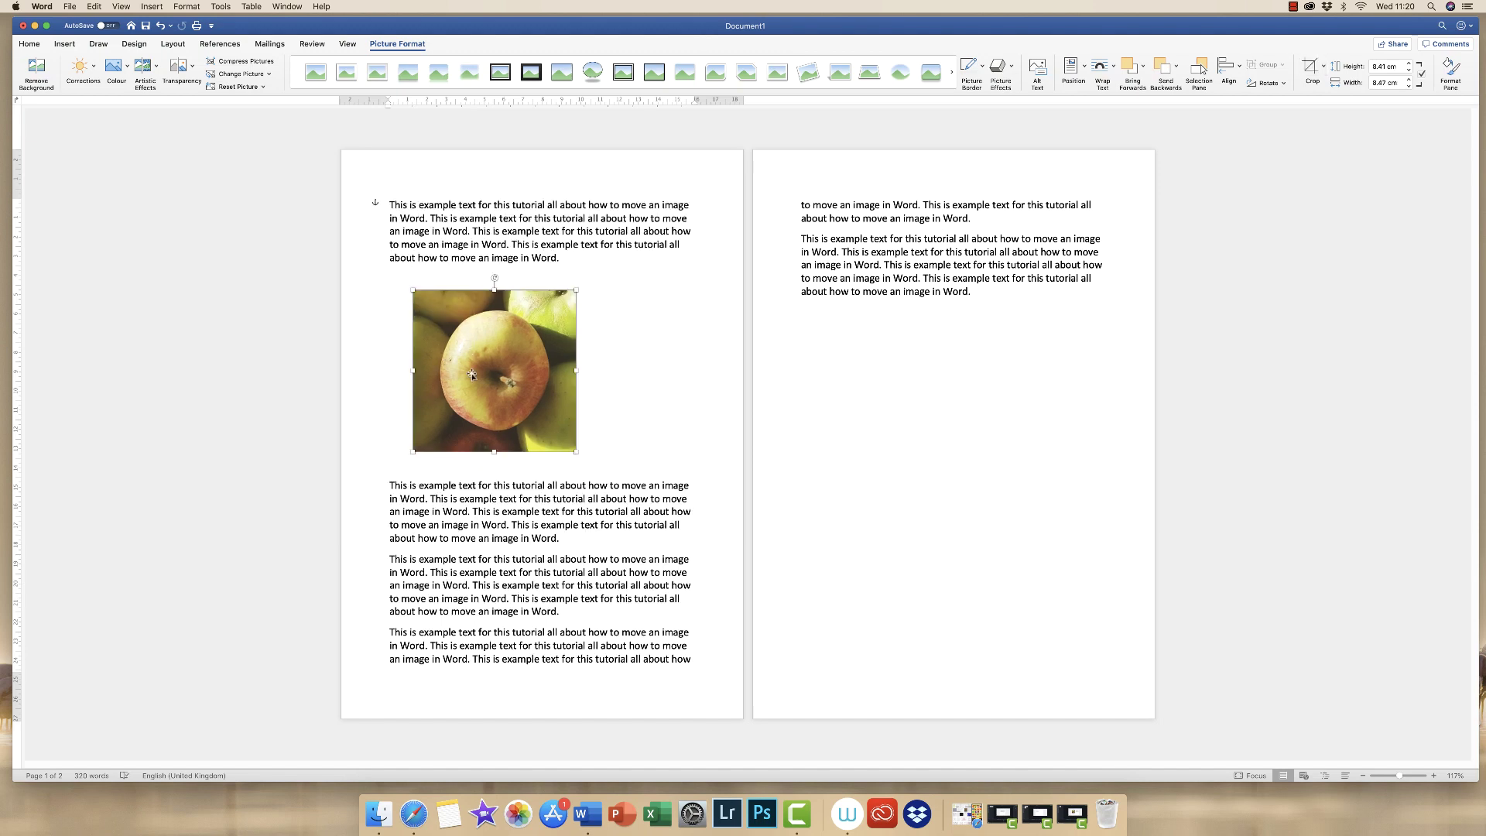
- Move the cropped photo below the first paragraph and jump to the end of page 2
left_click_drag(493, 363, 470, 278)
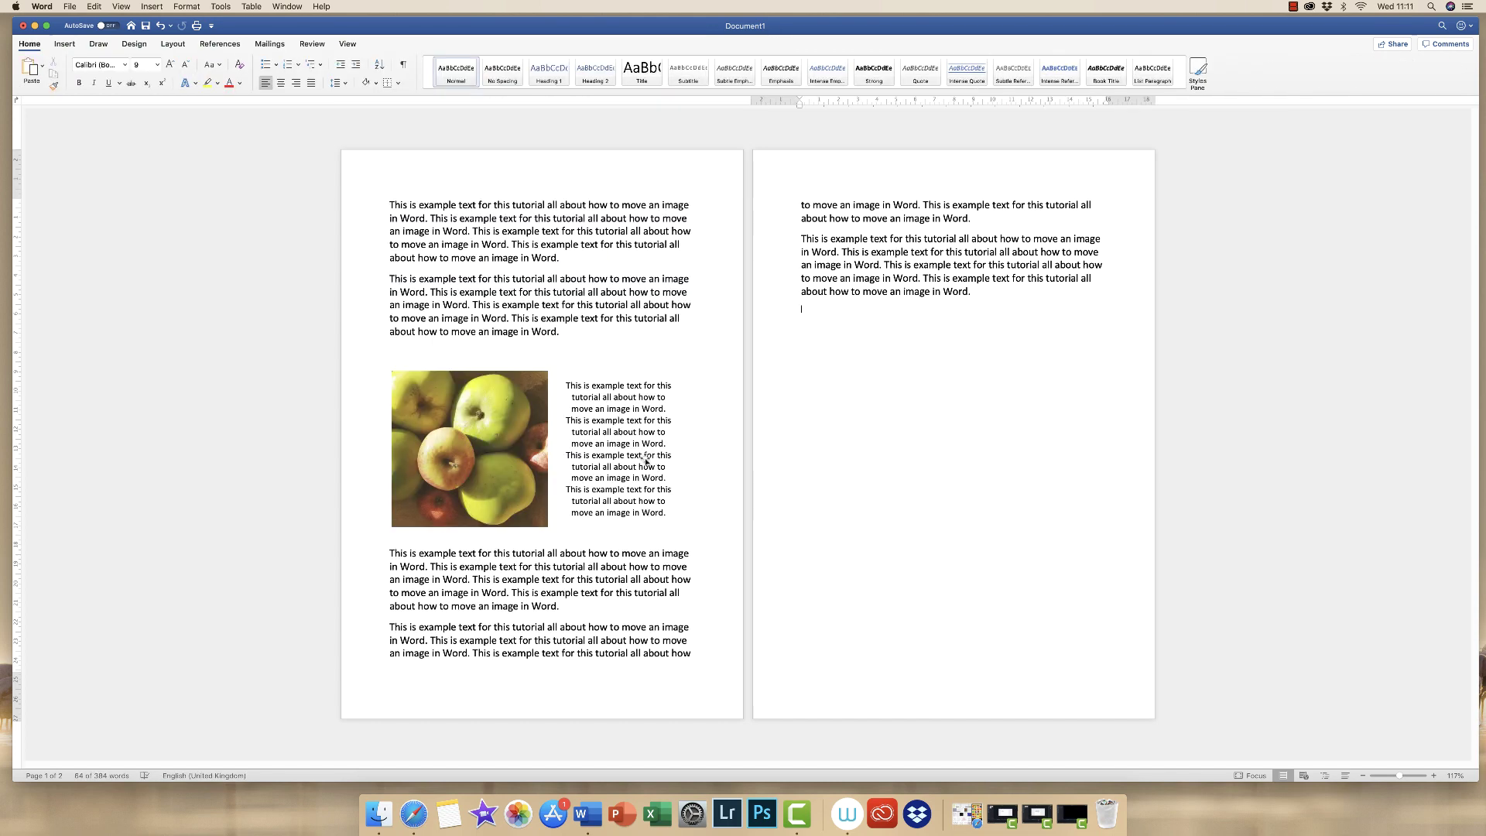
key("super+End")
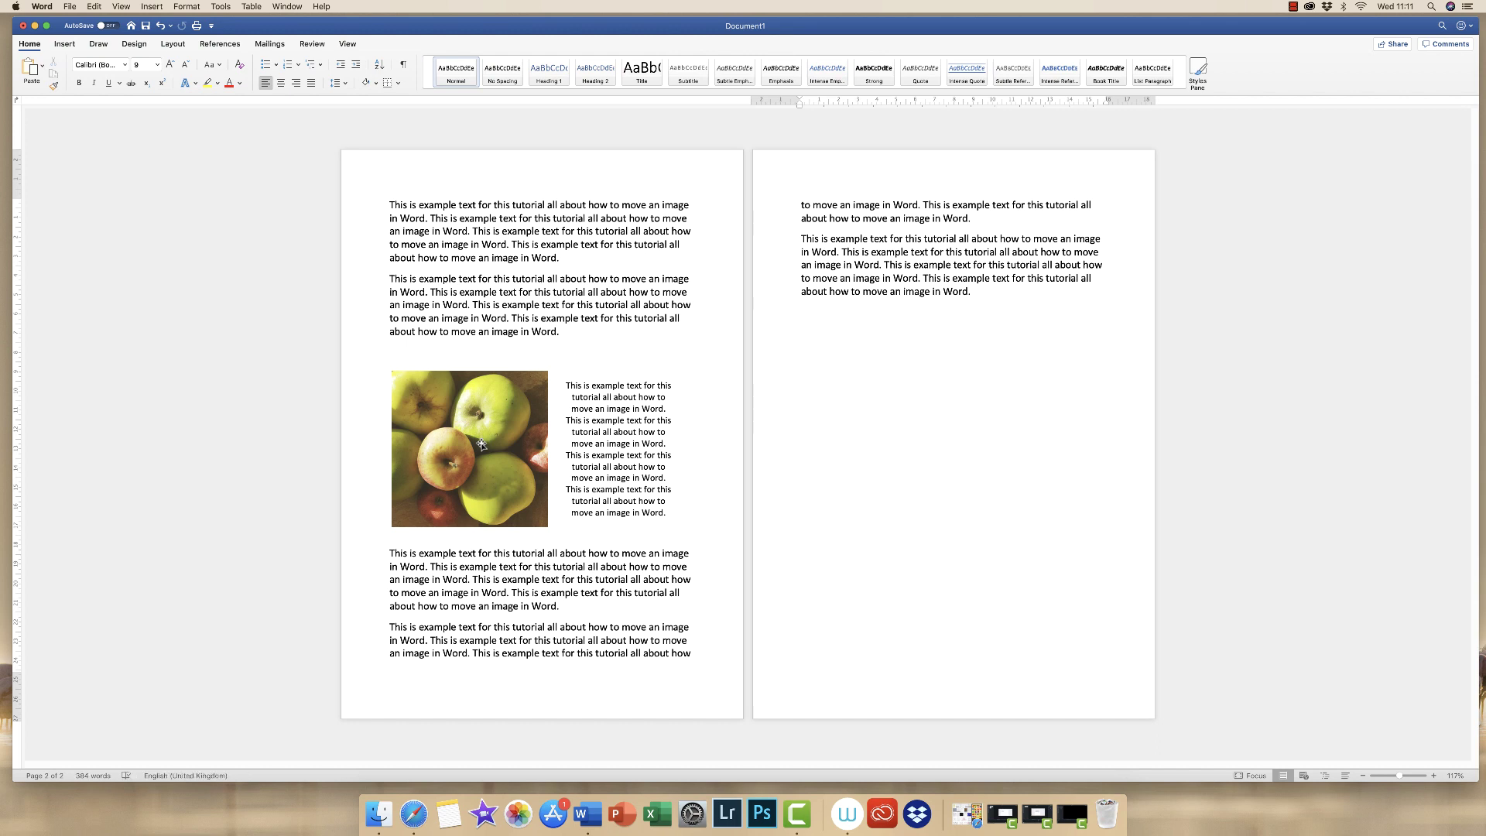